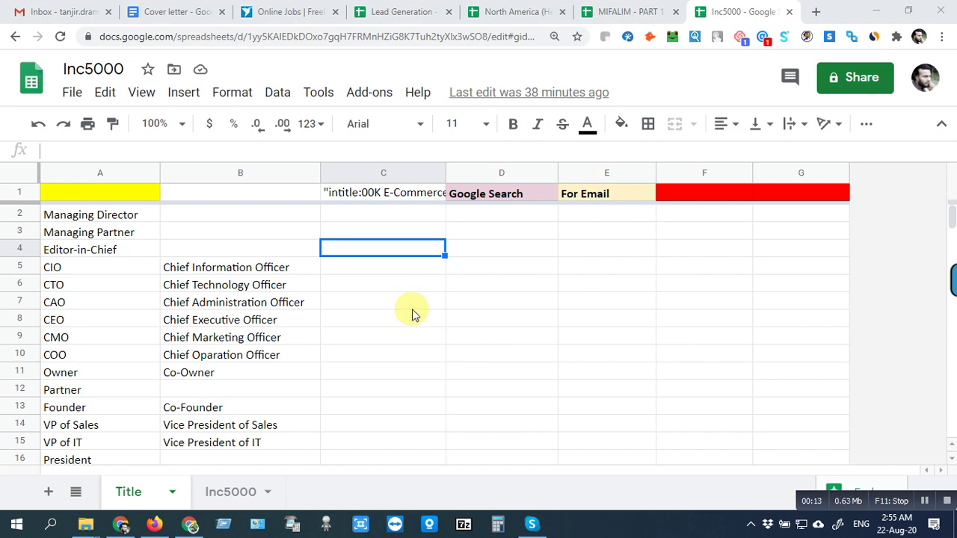
Step: Review the list of target job titles and their full forms on the Title sheet, from Managing Director down to Principal
{"action": "left_click", "coordinate": [390, 305]}
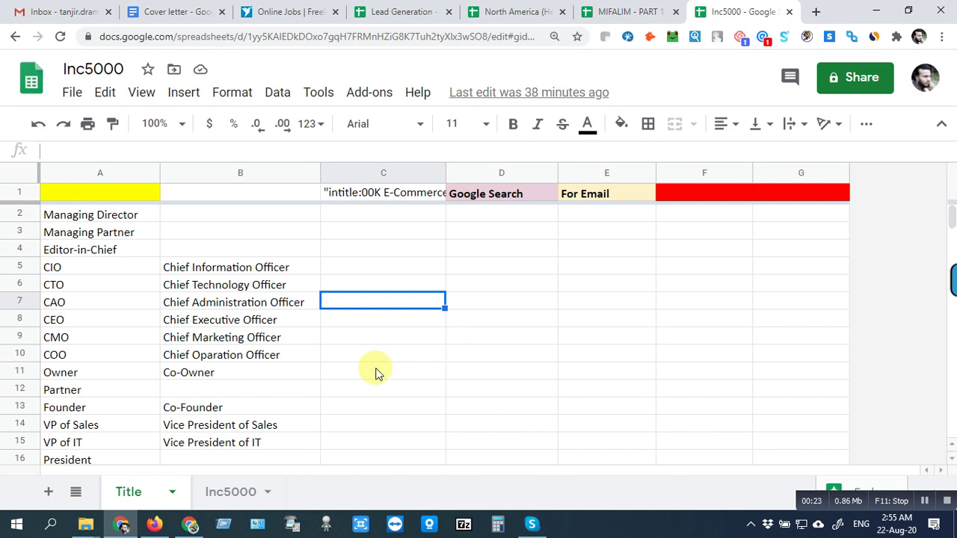
{"action": "scroll", "coordinate": [333, 414], "scroll_direction": "down", "scroll_amount": 1}
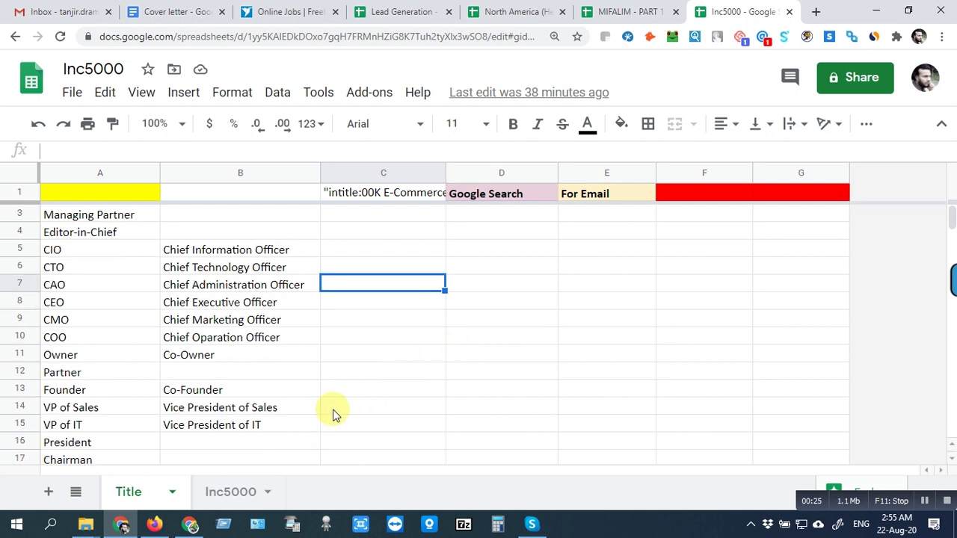
{"action": "scroll", "coordinate": [354, 416], "scroll_direction": "down", "scroll_amount": 2}
{"action": "scroll", "coordinate": [355, 415], "scroll_direction": "up", "scroll_amount": 3}
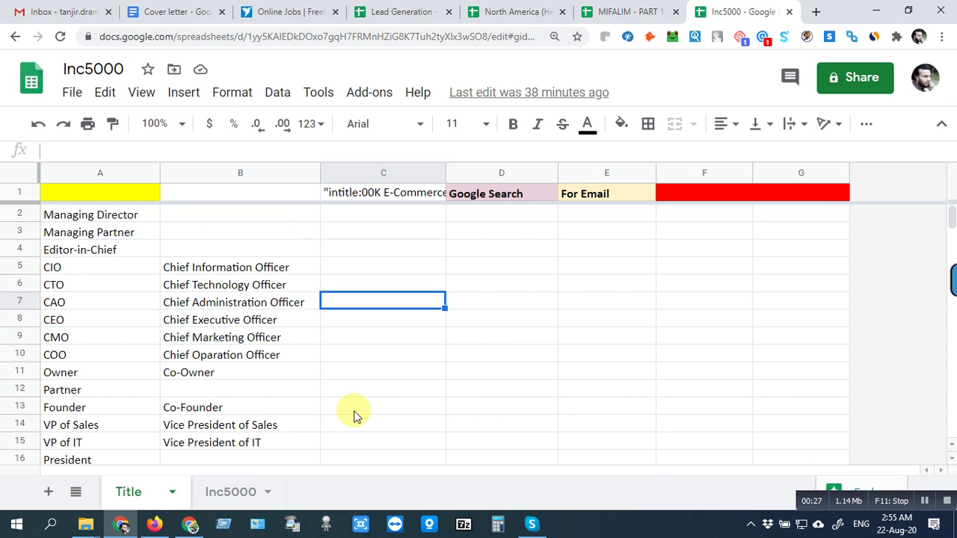
{"action": "left_click", "coordinate": [354, 410]}
{"action": "scroll", "coordinate": [355, 415], "scroll_direction": "down", "scroll_amount": 2}
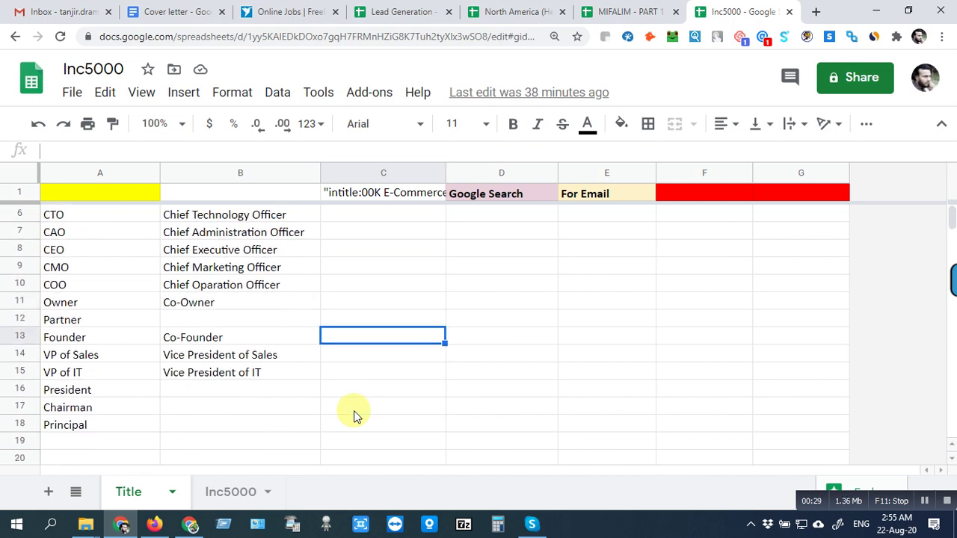
{"action": "scroll", "coordinate": [426, 405], "scroll_direction": "up", "scroll_amount": 2}
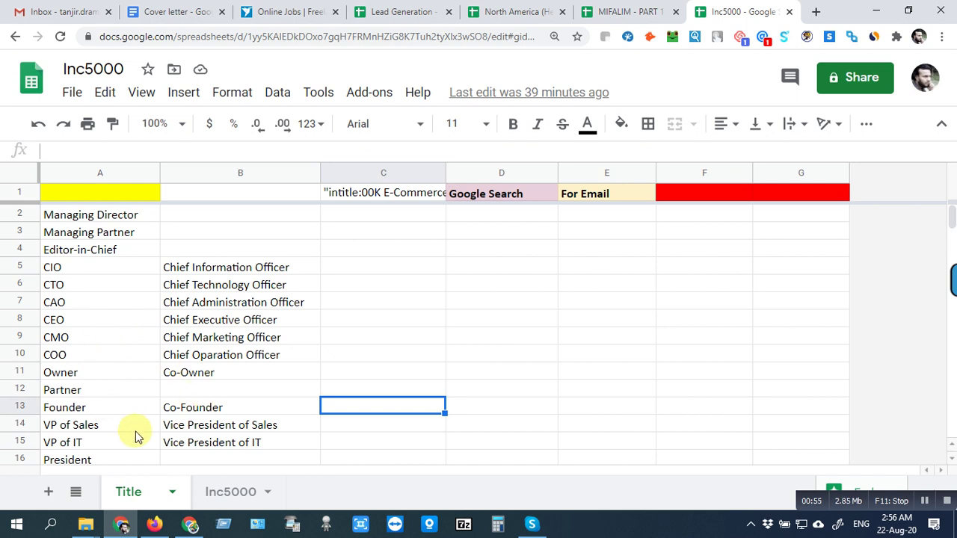
{"action": "scroll", "coordinate": [127, 383], "scroll_direction": "down", "scroll_amount": 1}
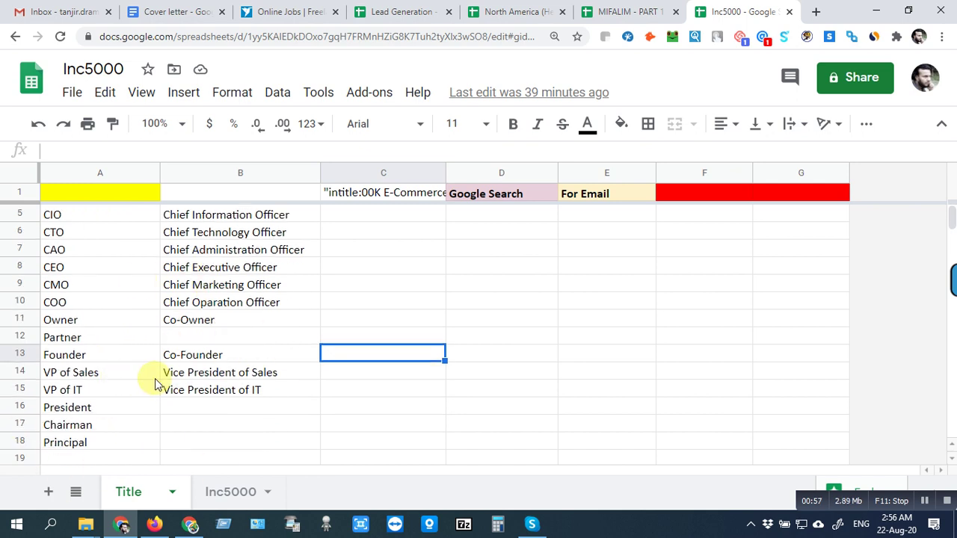
{"action": "left_click", "coordinate": [337, 439]}
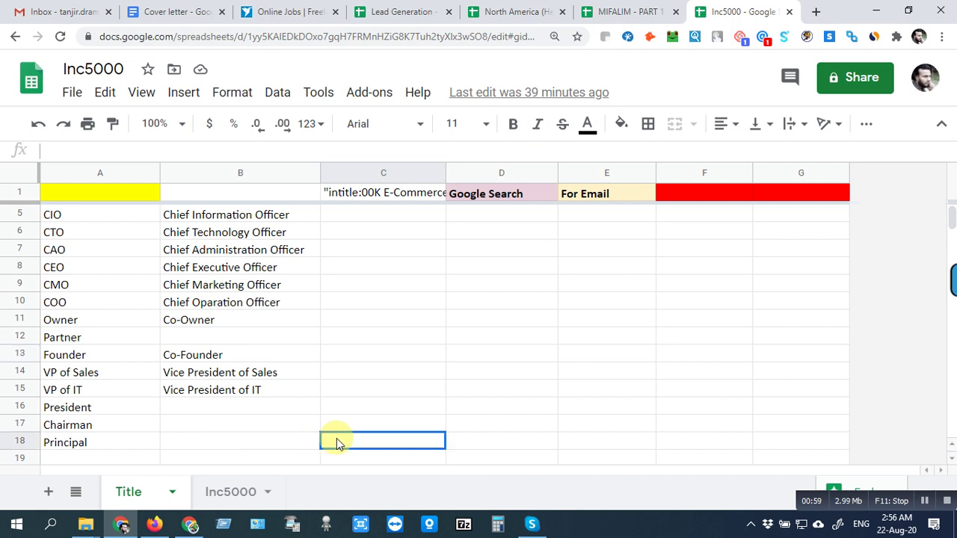
{"action": "scroll", "coordinate": [396, 390], "scroll_direction": "up", "scroll_amount": 1}
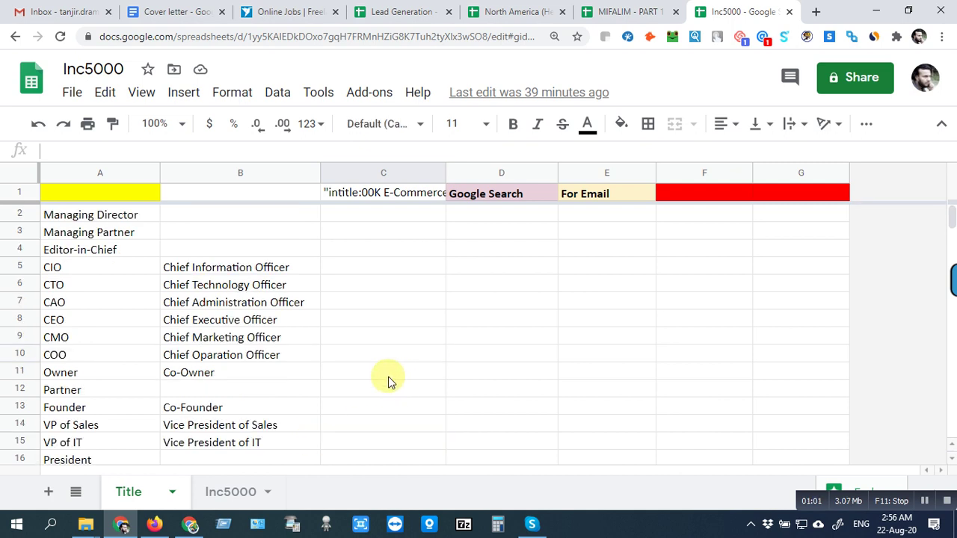
{"action": "left_click", "coordinate": [356, 232]}
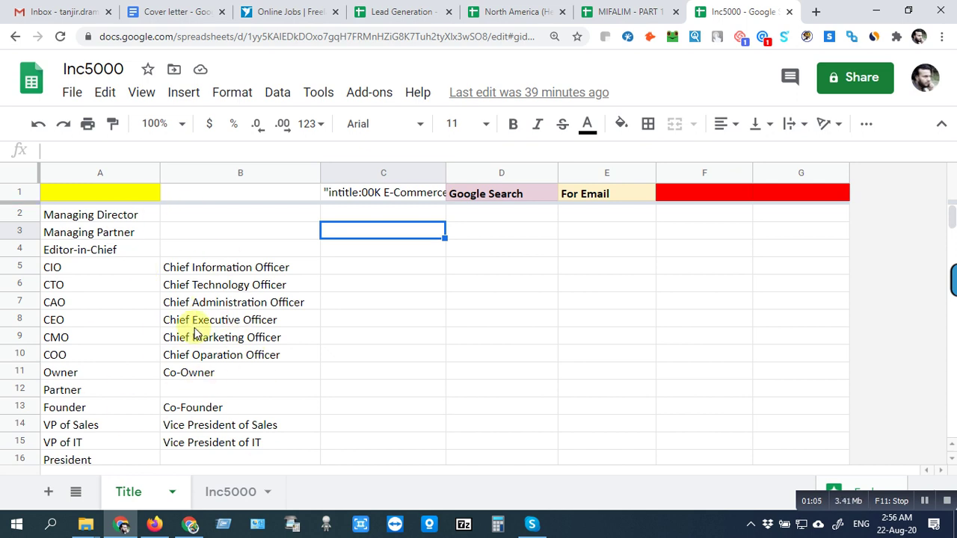
{"action": "left_click", "coordinate": [392, 356]}
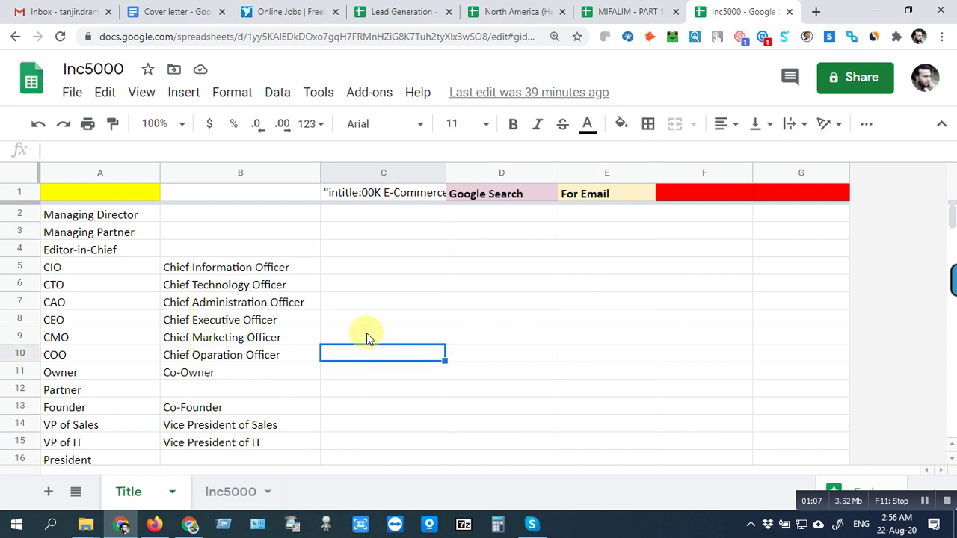
{"action": "left_click", "coordinate": [355, 254]}
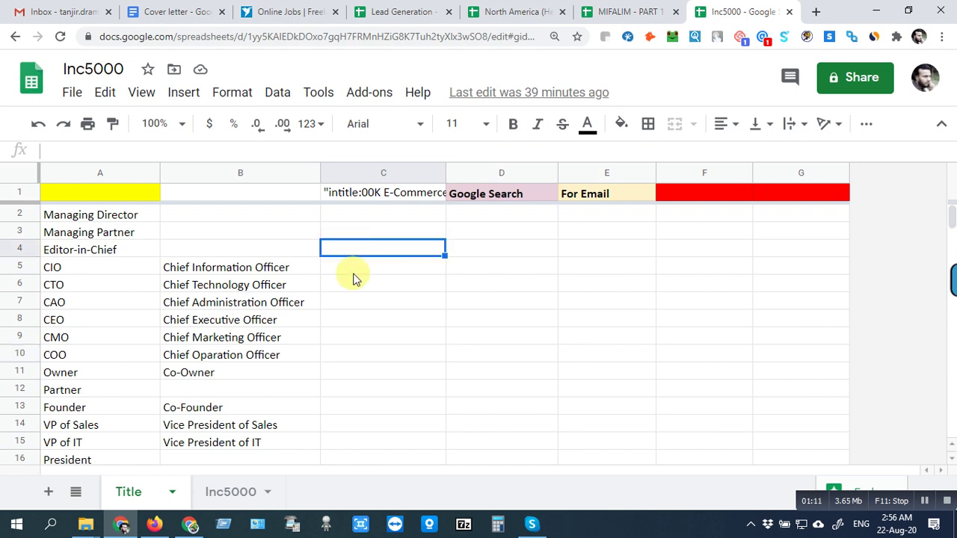
{"action": "left_click", "coordinate": [353, 283]}
{"action": "scroll", "coordinate": [349, 325], "scroll_direction": "down", "scroll_amount": 1}
{"action": "scroll", "coordinate": [348, 325], "scroll_direction": "up", "scroll_amount": 1}
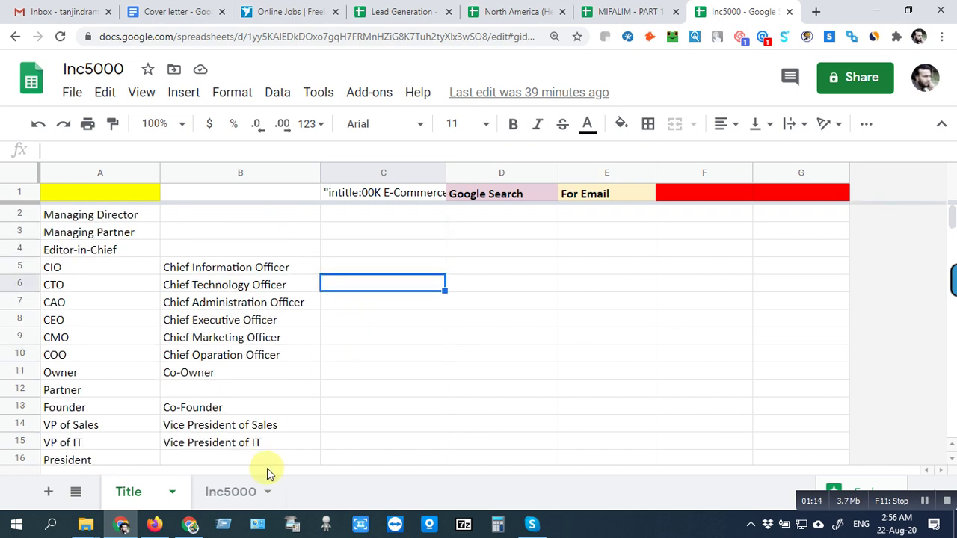
Step: Open the Inc5000 sheet and examine its Company, Website, First Name and Title columns for the Eagle Pipe rows
{"action": "left_click", "coordinate": [219, 494]}
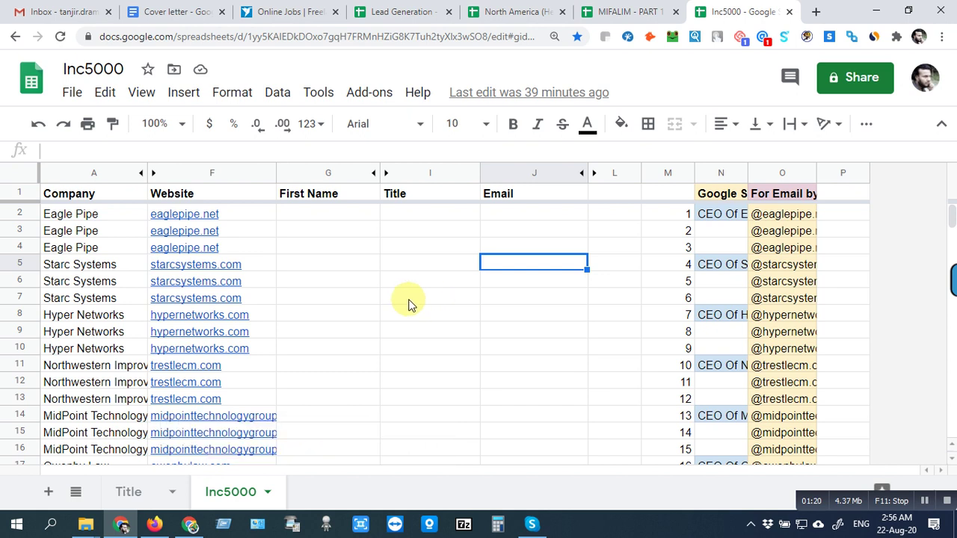
{"action": "left_click", "coordinate": [415, 248]}
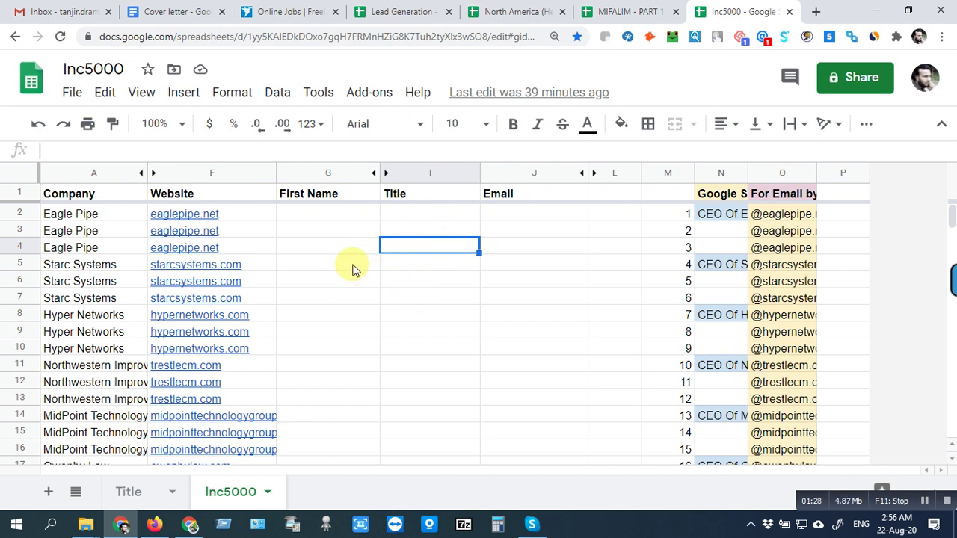
{"action": "left_click", "coordinate": [340, 265]}
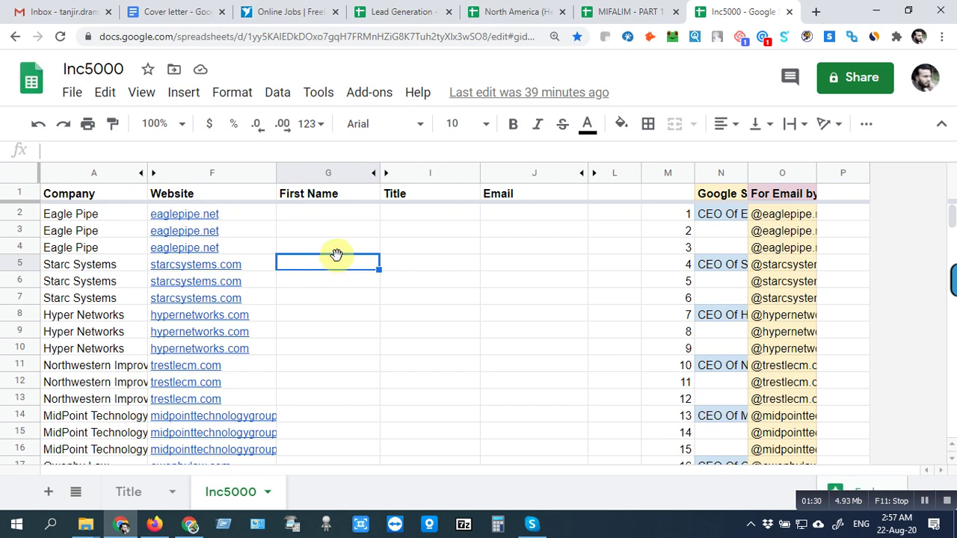
{"action": "left_click", "coordinate": [95, 217]}
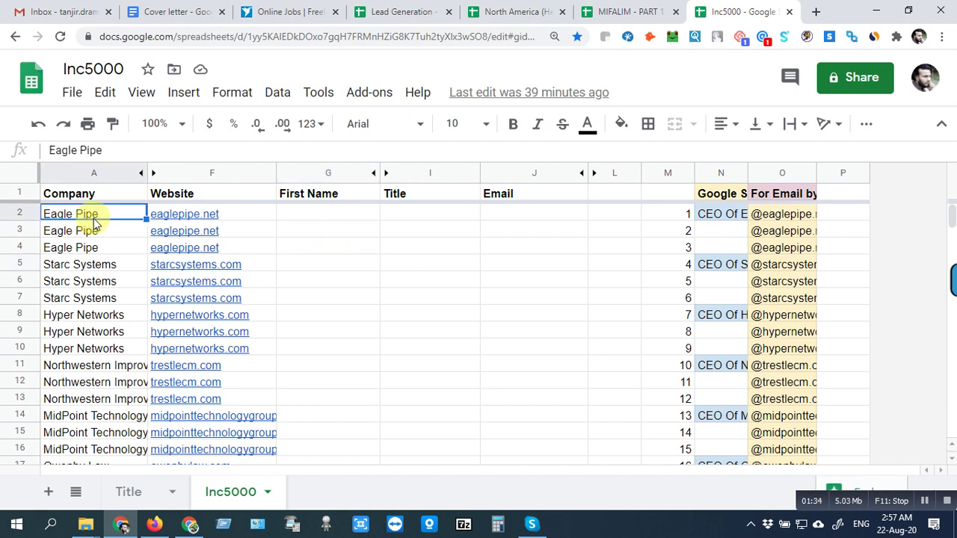
{"action": "left_click", "coordinate": [316, 220]}
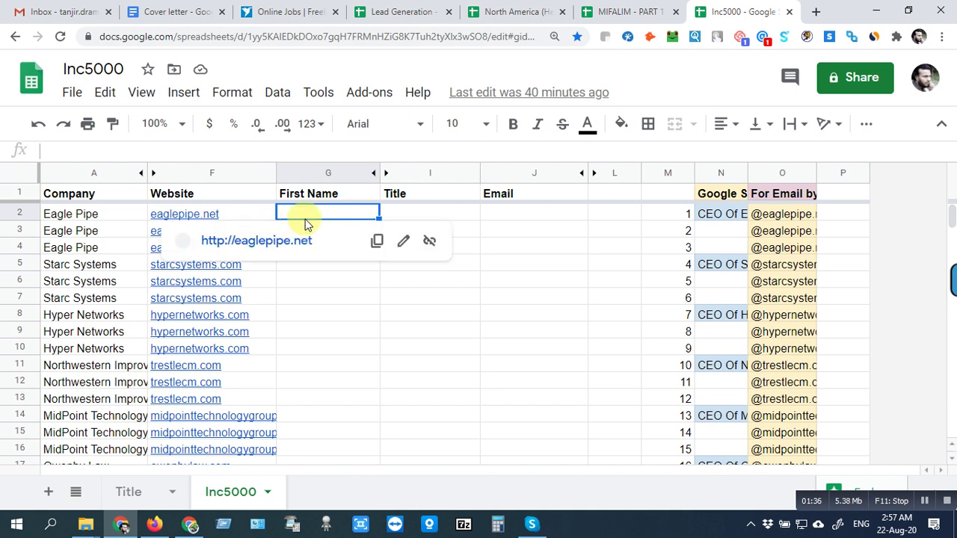
{"action": "left_click", "coordinate": [295, 194]}
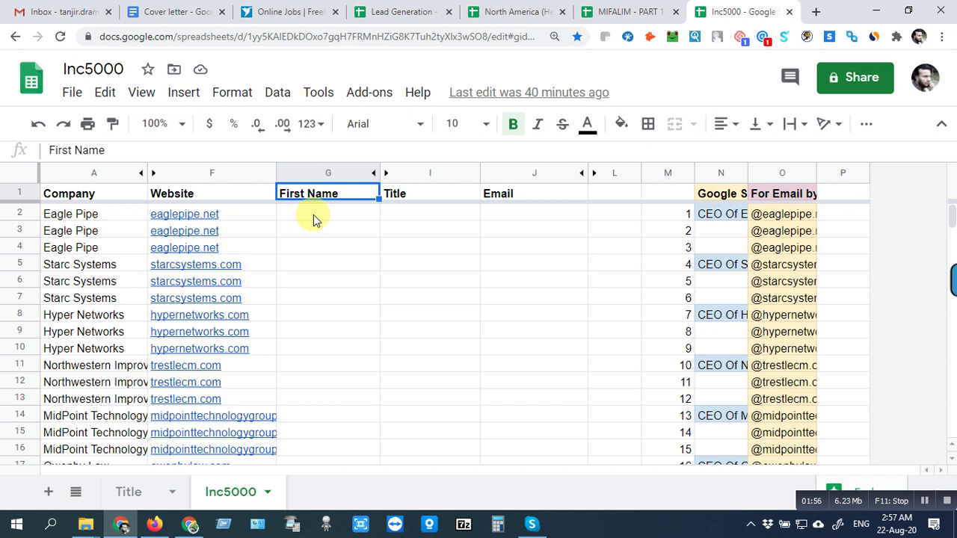
{"action": "left_click", "coordinate": [313, 214]}
Step: Open Eagle Pipe's website from its first row in a new browser tab, and return to the Inc5000 sheet
{"action": "left_click", "coordinate": [179, 214]}
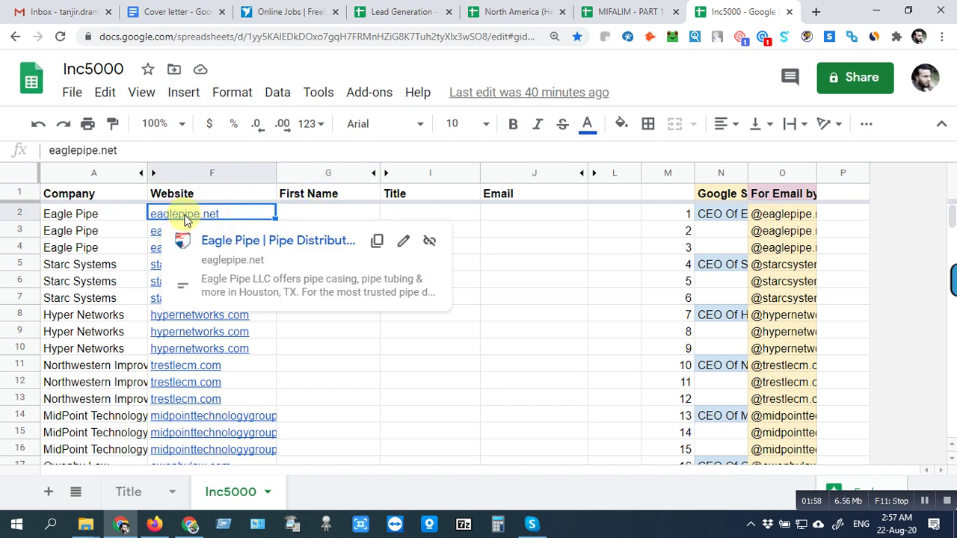
{"action": "left_click", "coordinate": [218, 240]}
{"action": "left_click", "coordinate": [662, 10]}
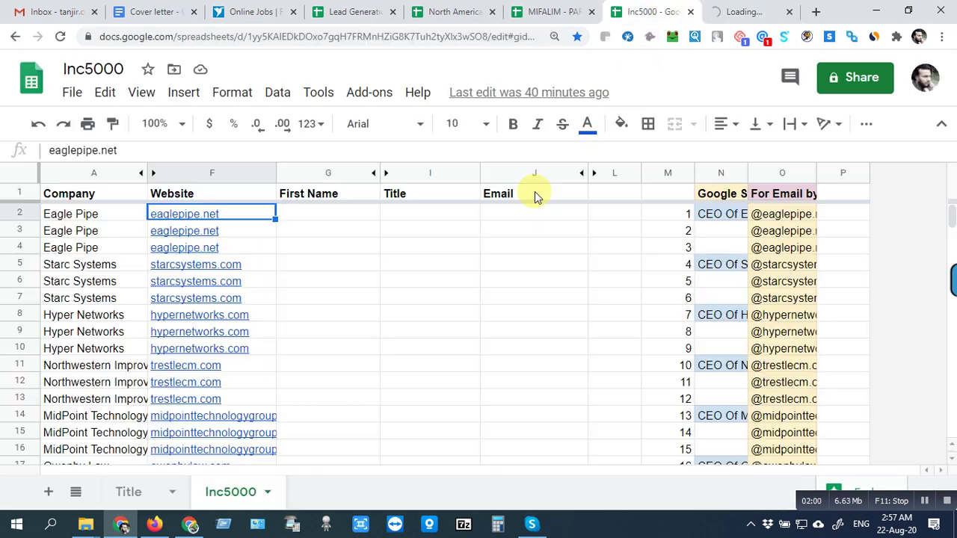
{"action": "left_click", "coordinate": [226, 218]}
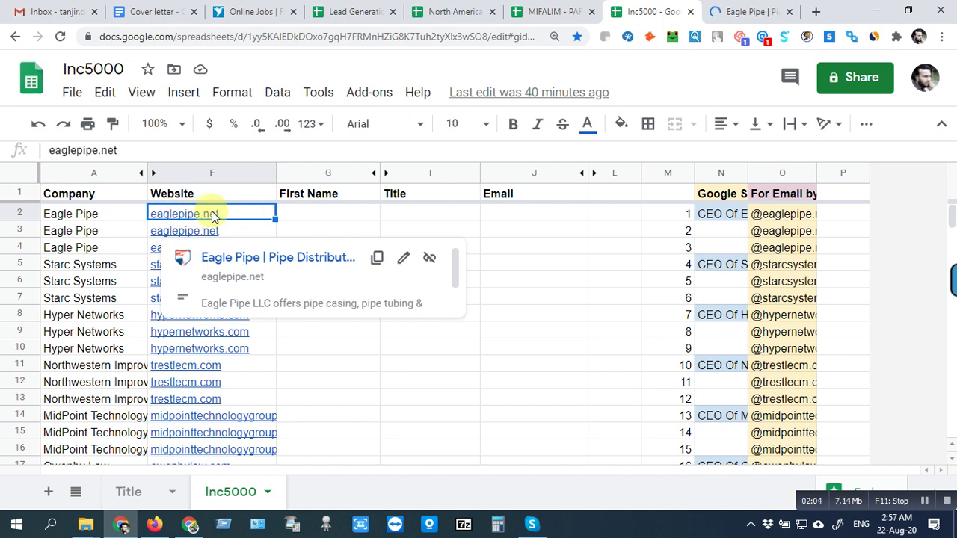
{"action": "left_click", "coordinate": [531, 214]}
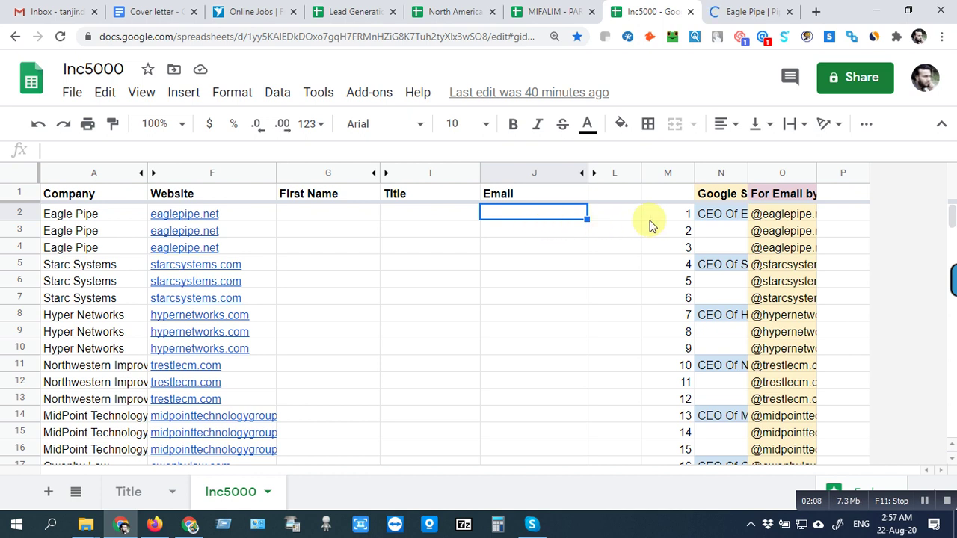
Step: Copy the generated Eagle Pipe CEO search phrase from cell N2 in the Google Search column
{"action": "left_click", "coordinate": [618, 213]}
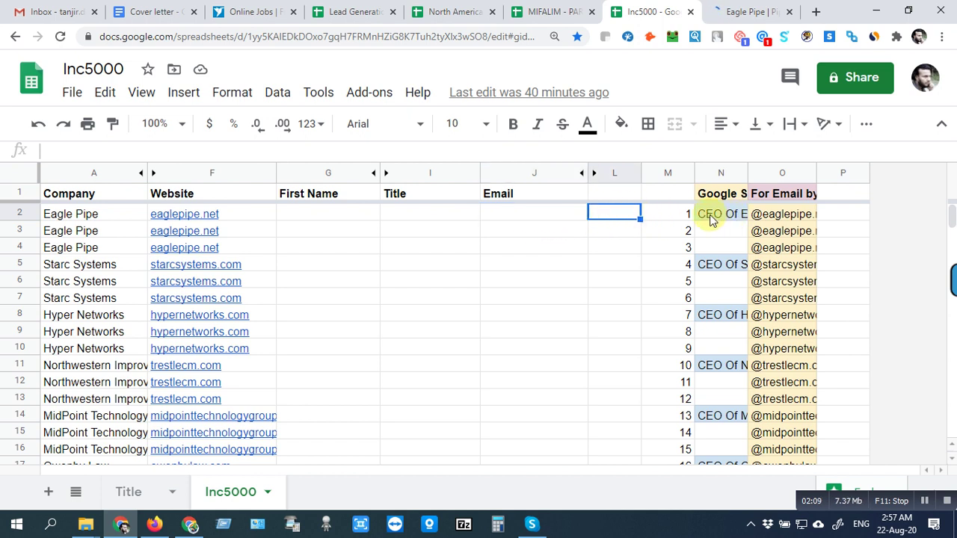
{"action": "left_click", "coordinate": [714, 215]}
{"action": "left_click", "coordinate": [723, 196]}
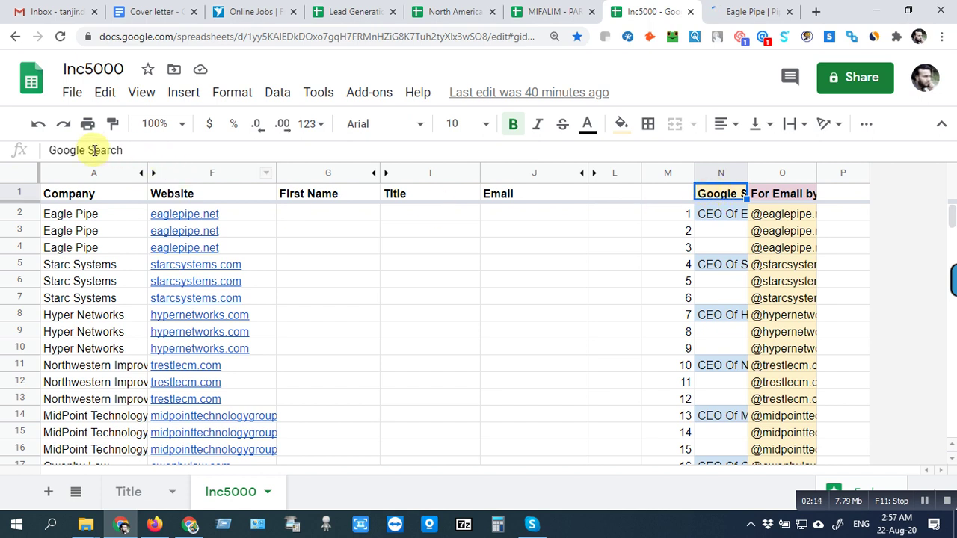
{"action": "left_click", "coordinate": [717, 214]}
{"action": "right_click", "coordinate": [719, 214]}
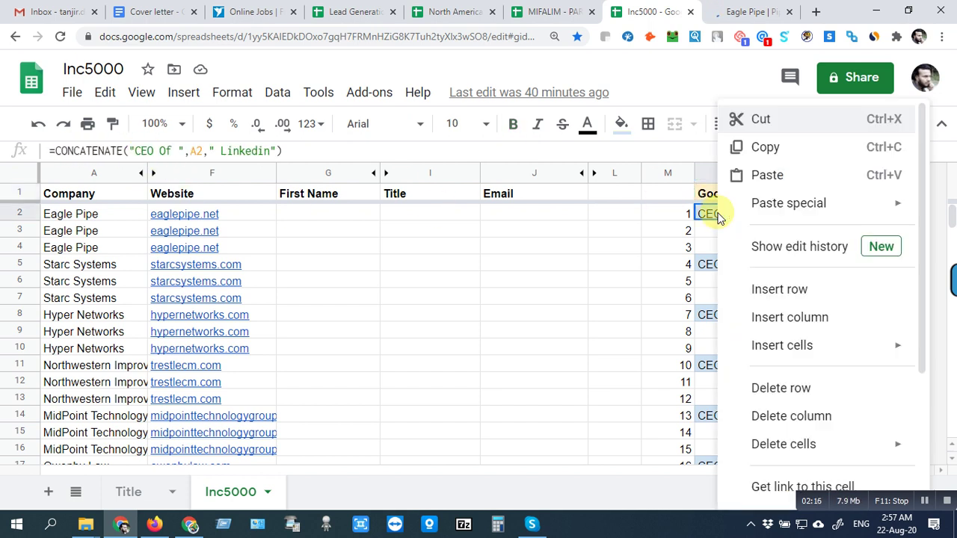
{"action": "left_click", "coordinate": [759, 148]}
Step: Search Google for "CEO Of Eagle Pipe Linkedin" in a new browser tab using the copied phrase
{"action": "left_click", "coordinate": [816, 12]}
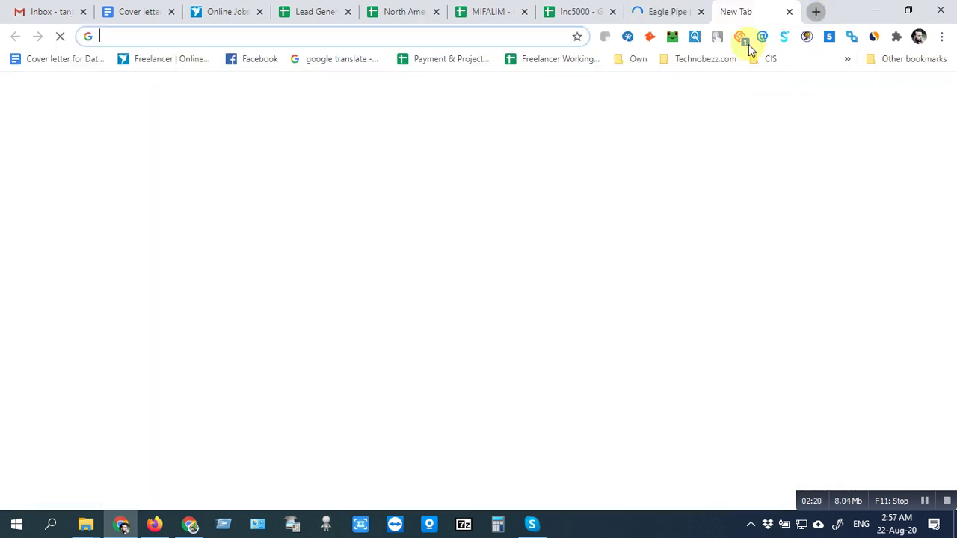
{"action": "right_click", "coordinate": [391, 36]}
{"action": "left_click", "coordinate": [422, 129]}
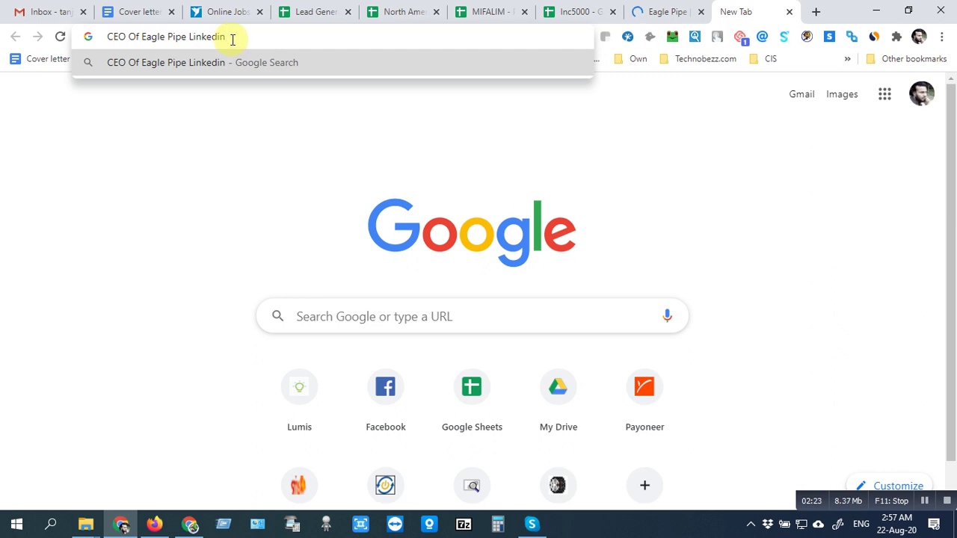
{"action": "key", "text": "Return"}
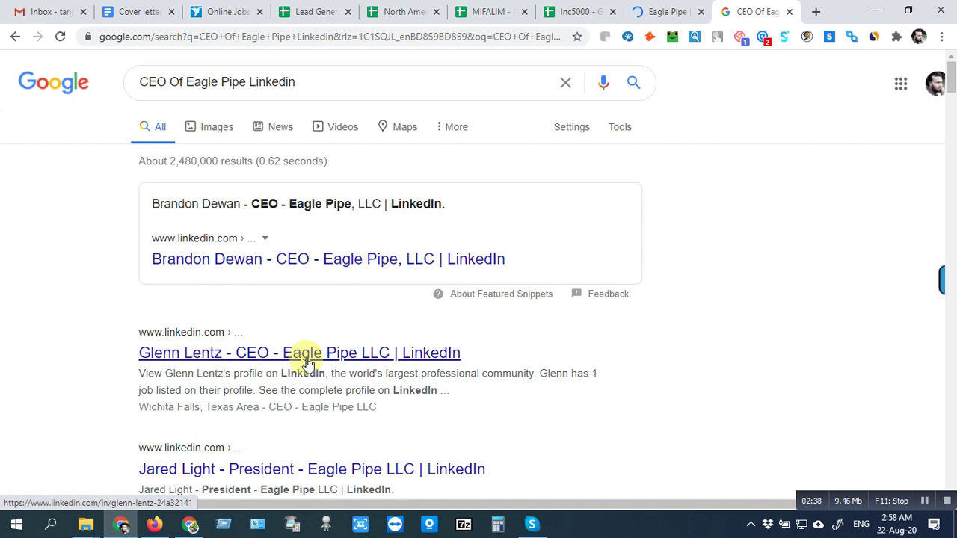
Step: Examine the LinkedIn search results for Eagle Pipe executives and their job titles, including the Chief Commercial Officer entry
{"action": "scroll", "coordinate": [313, 359], "scroll_direction": "down", "scroll_amount": 1}
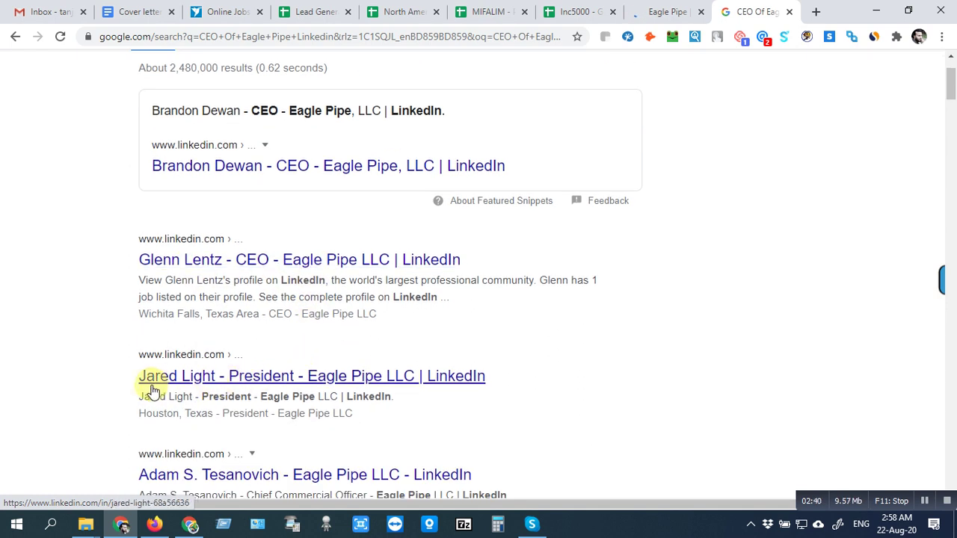
{"action": "scroll", "coordinate": [151, 389], "scroll_direction": "down", "scroll_amount": 1}
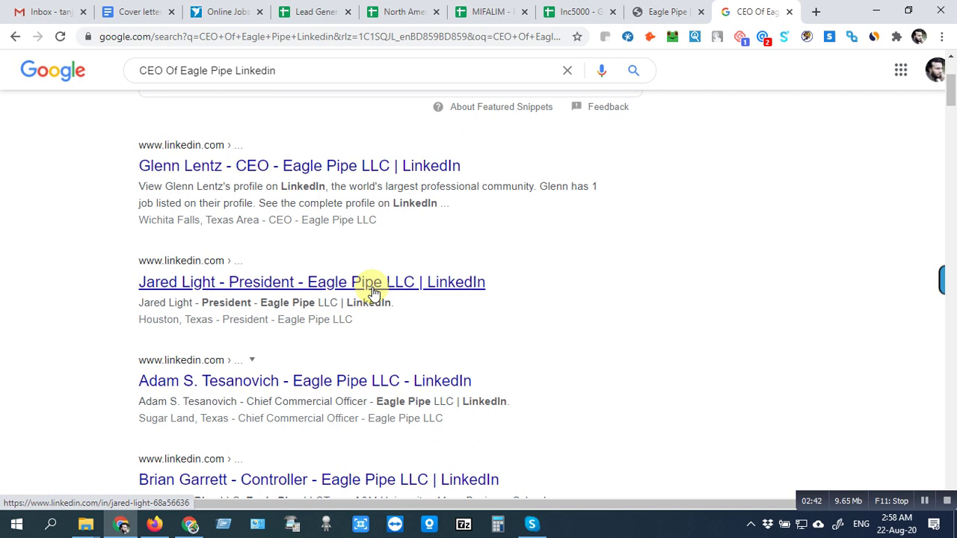
{"action": "scroll", "coordinate": [444, 316], "scroll_direction": "up", "scroll_amount": 2}
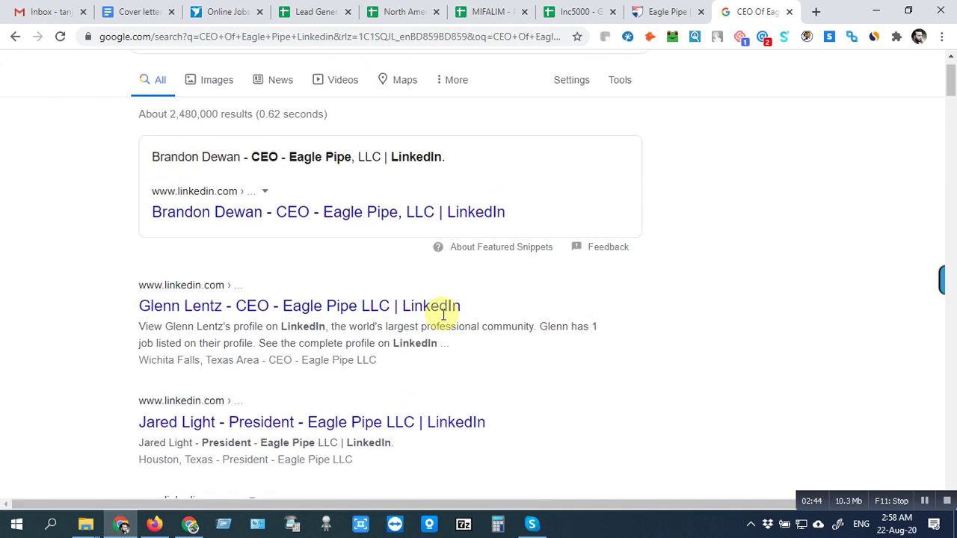
{"action": "scroll", "coordinate": [441, 320], "scroll_direction": "up", "scroll_amount": 1}
{"action": "scroll", "coordinate": [439, 320], "scroll_direction": "down", "scroll_amount": 3}
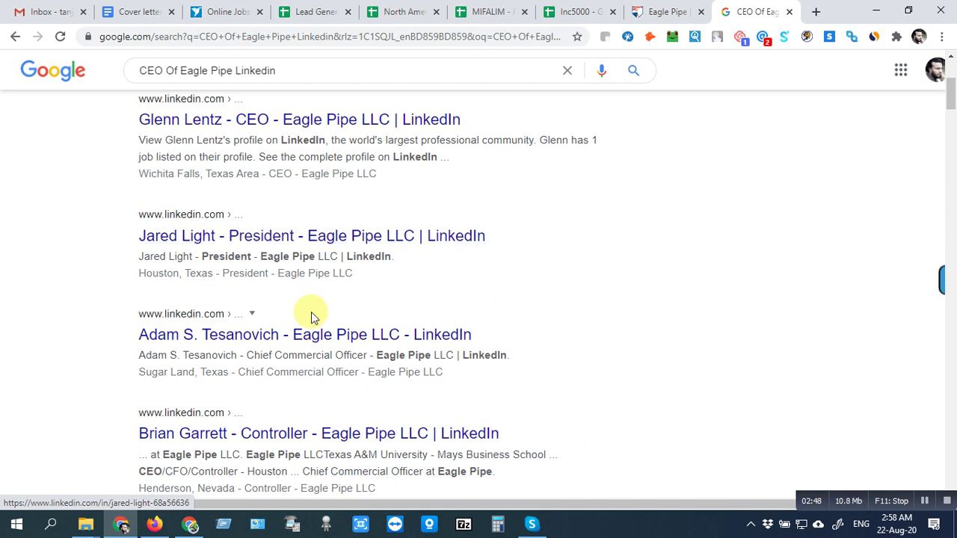
{"action": "scroll", "coordinate": [250, 329], "scroll_direction": "down", "scroll_amount": 1}
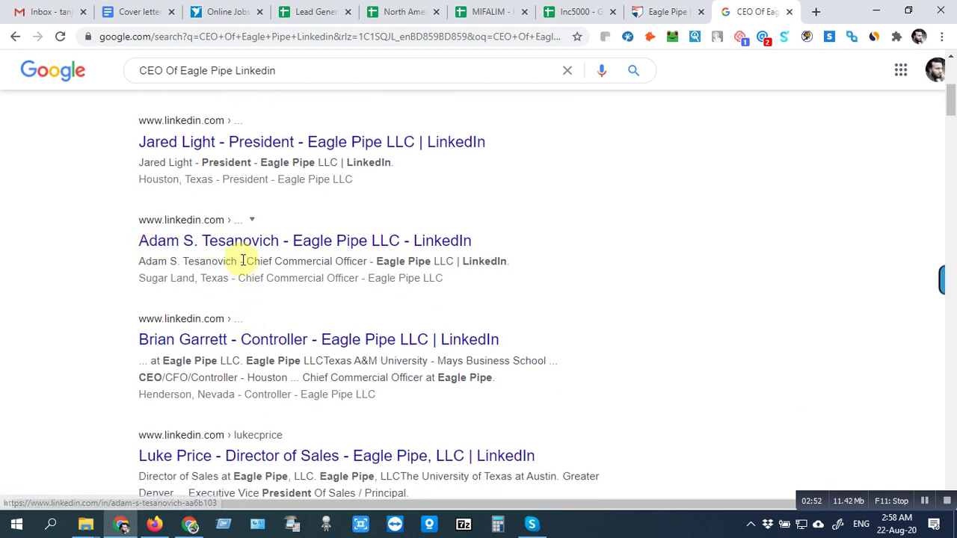
{"action": "left_click_drag", "start_coordinate": [249, 262], "coordinate": [369, 262]}
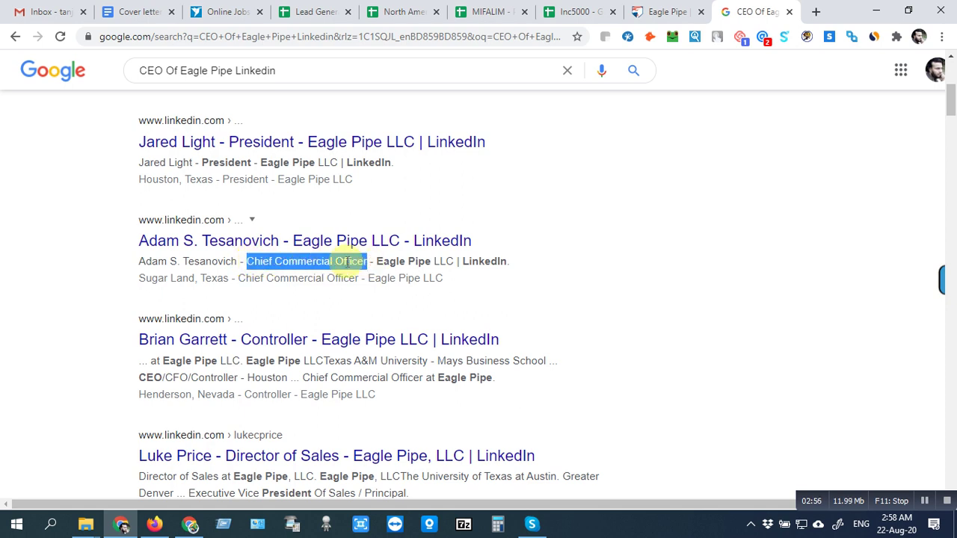
{"action": "left_click", "coordinate": [347, 262]}
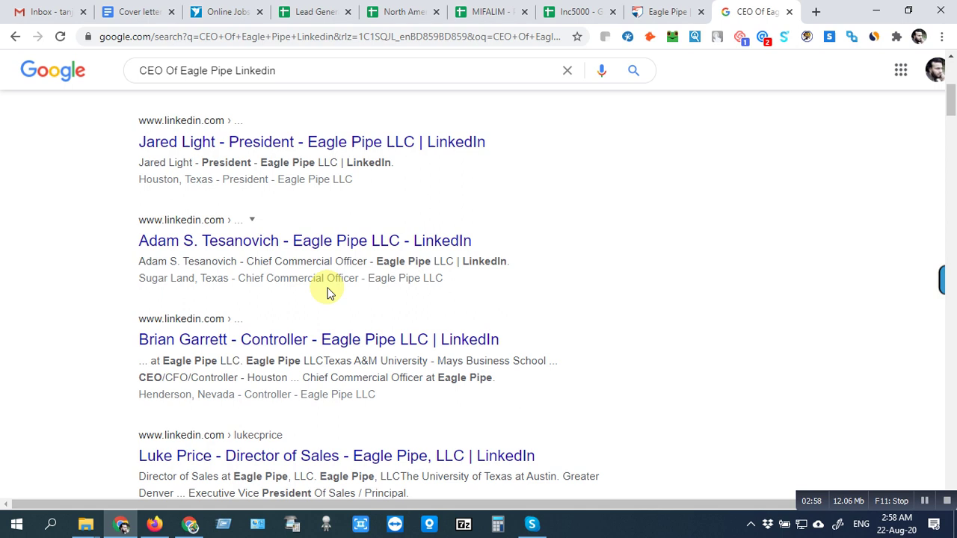
Step: Look through the further Eagle Pipe LinkedIn results for more people and job titles, such as Controller and Director of Sales
{"action": "scroll", "coordinate": [326, 281], "scroll_direction": "down", "scroll_amount": 2}
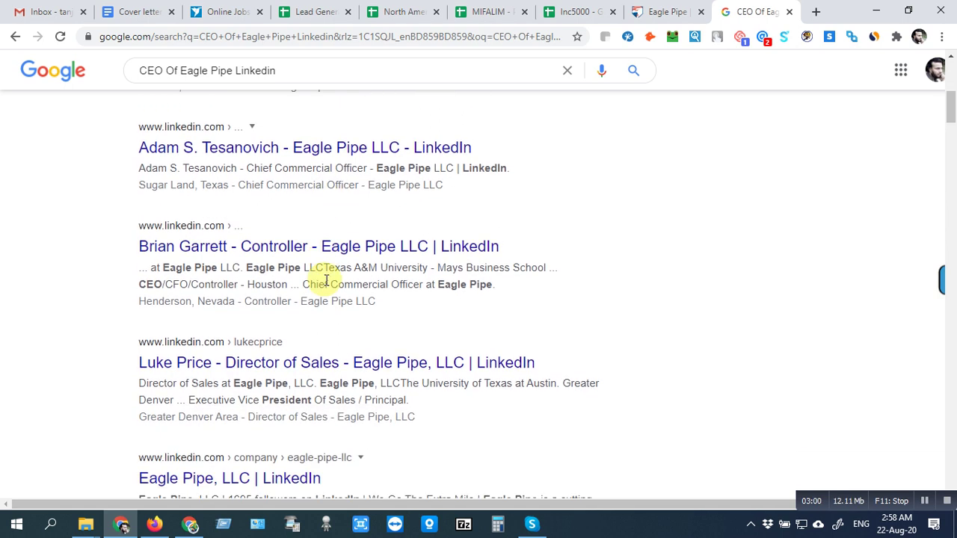
{"action": "scroll", "coordinate": [286, 302], "scroll_direction": "down", "scroll_amount": 2}
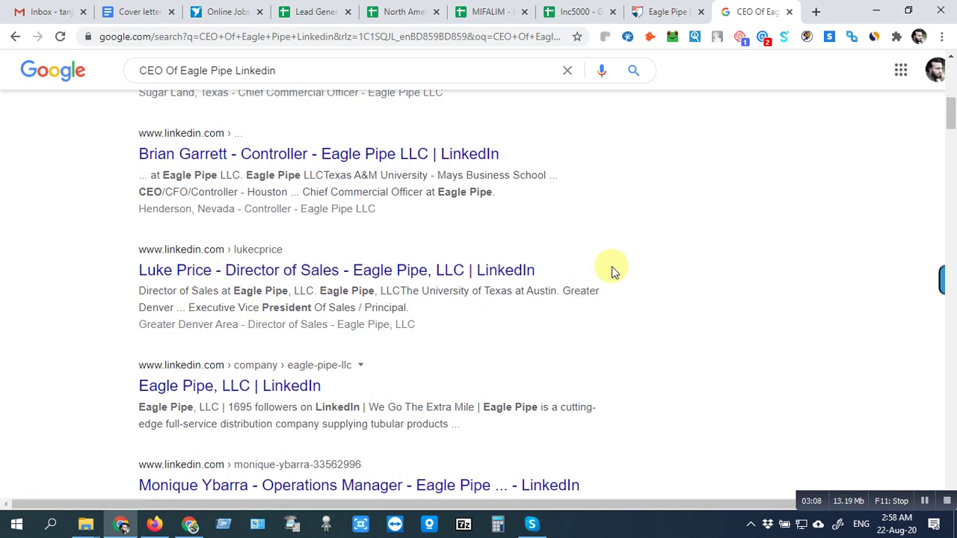
{"action": "scroll", "coordinate": [613, 269], "scroll_direction": "up", "scroll_amount": 2}
Step: Return to the Inc5000 spreadsheet and open its Title sheet
{"action": "left_click", "coordinate": [548, 9]}
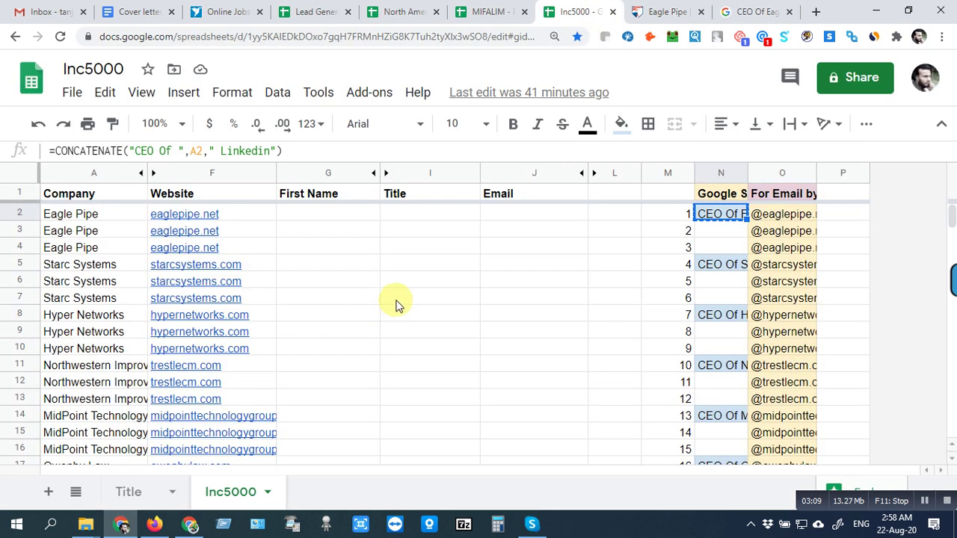
{"action": "left_click", "coordinate": [396, 298]}
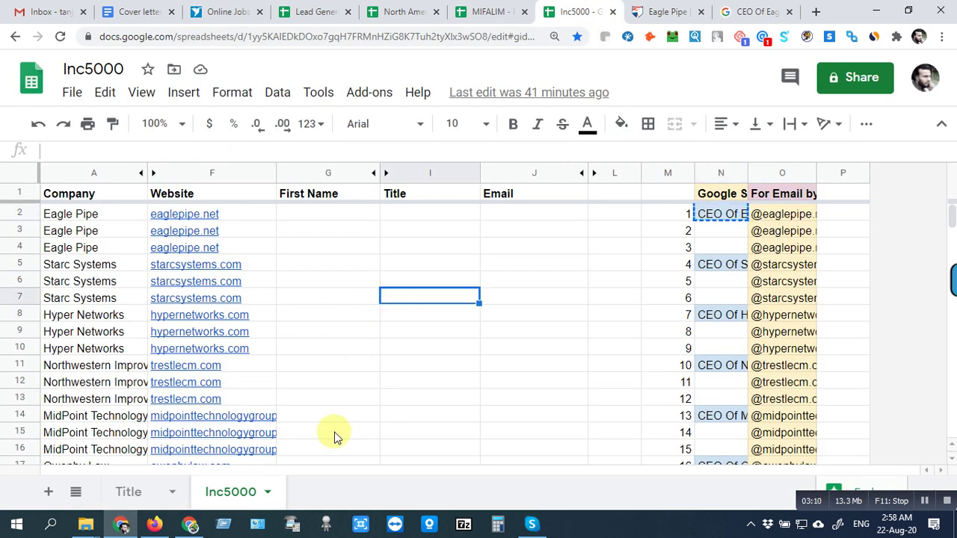
{"action": "left_click", "coordinate": [128, 494]}
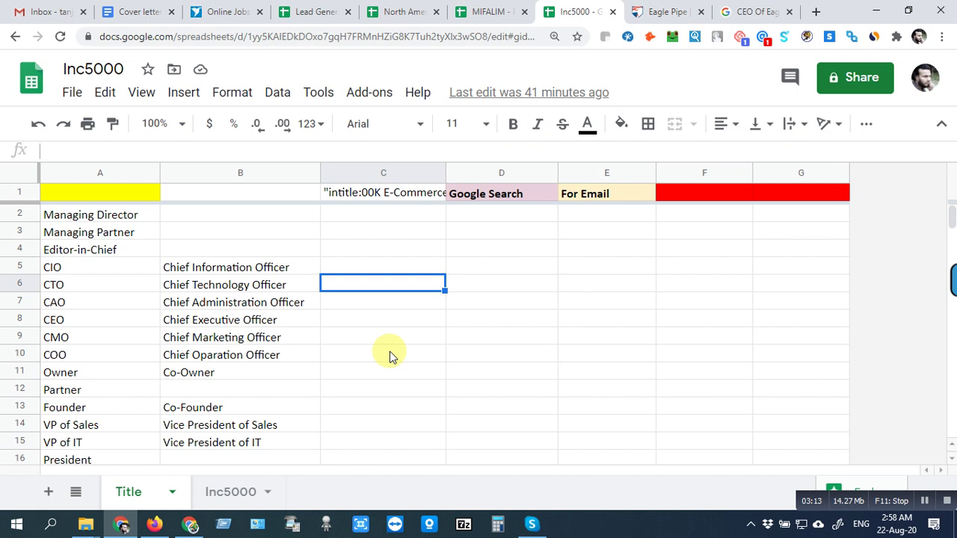
Step: Review the target job titles and their alternative forms listed in columns A and B, from Managing Director to Principal
{"action": "left_click", "coordinate": [110, 220]}
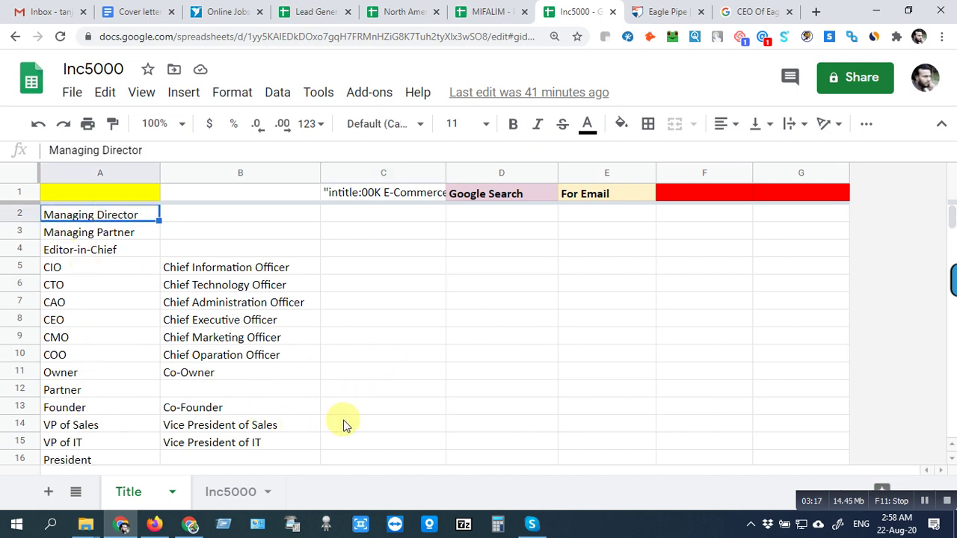
{"action": "key", "text": "ctrl+alt+9"}
{"action": "scroll", "coordinate": [364, 419], "scroll_direction": "down", "scroll_amount": 1}
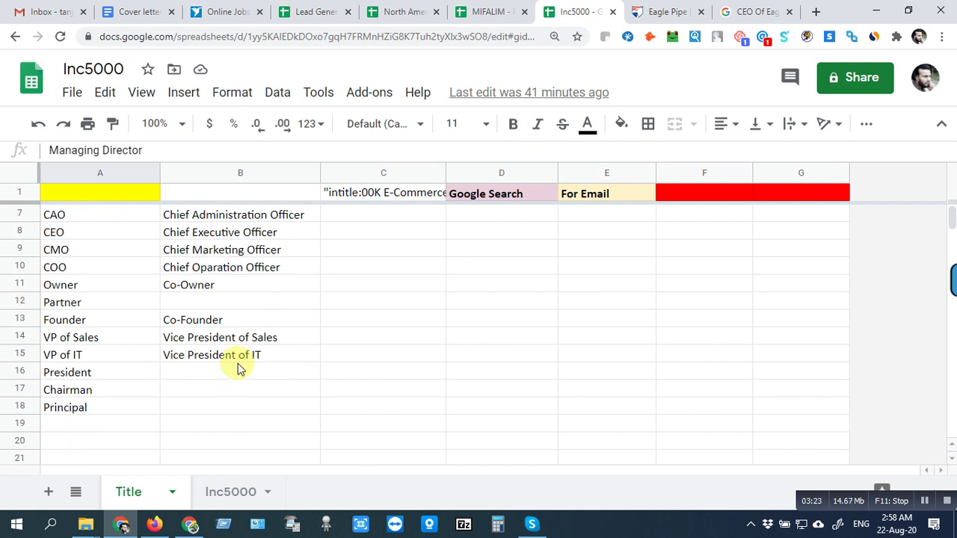
{"action": "scroll", "coordinate": [219, 416], "scroll_direction": "up", "scroll_amount": 1}
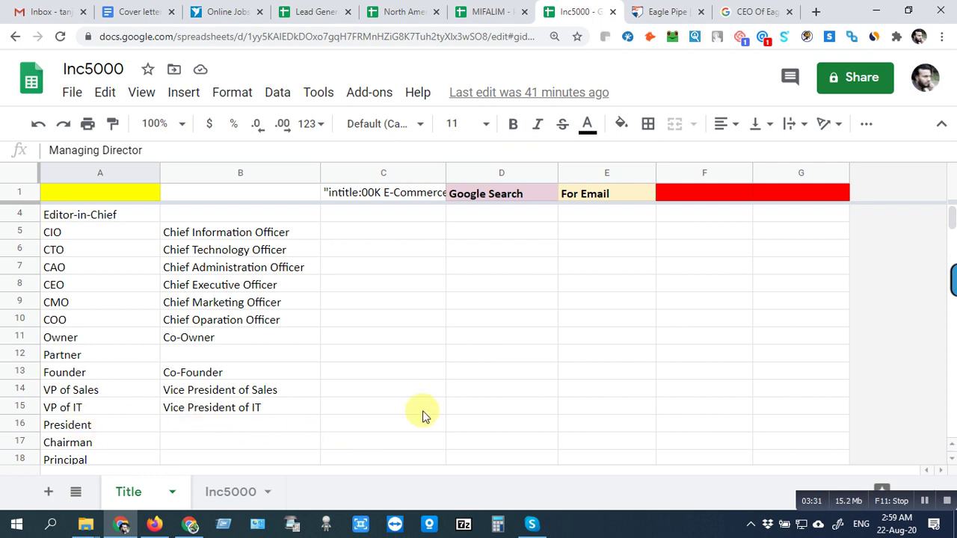
{"action": "scroll", "coordinate": [422, 411], "scroll_direction": "up", "scroll_amount": 1}
{"action": "left_click", "coordinate": [414, 282]}
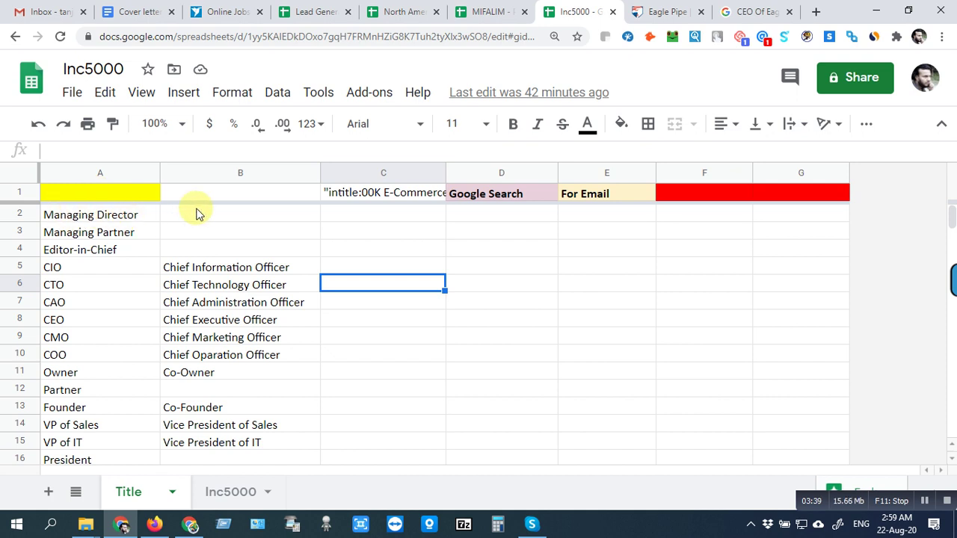
{"action": "scroll", "coordinate": [228, 236], "scroll_direction": "down", "scroll_amount": 2}
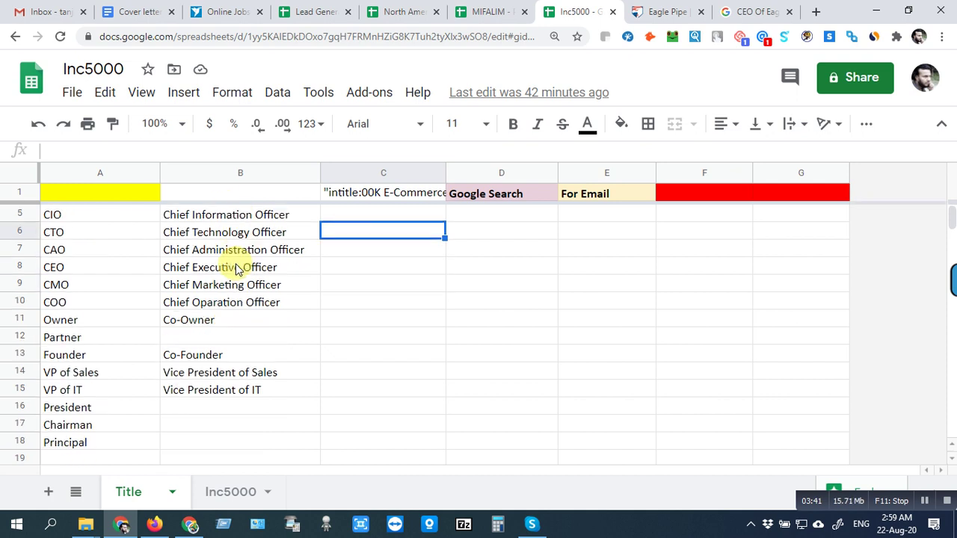
{"action": "scroll", "coordinate": [314, 329], "scroll_direction": "up", "scroll_amount": 1}
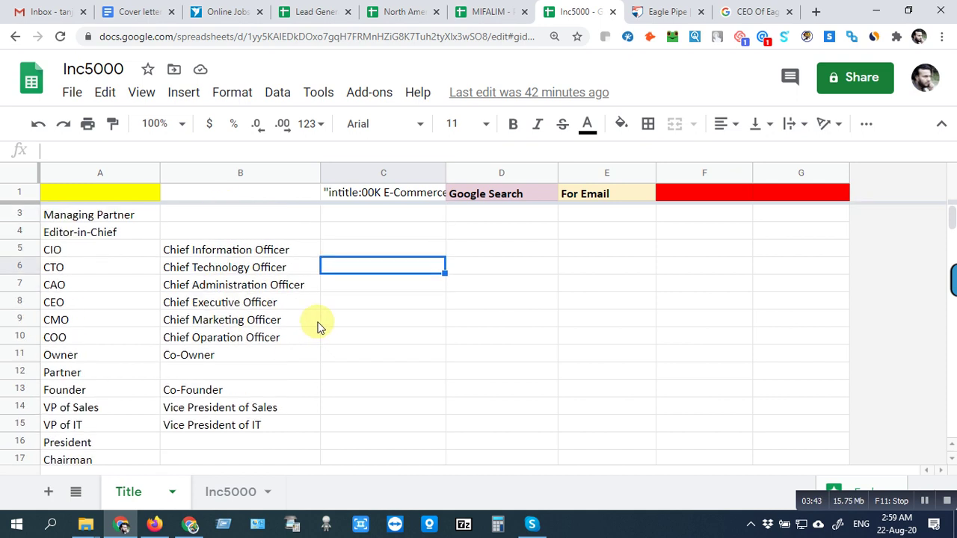
{"action": "scroll", "coordinate": [291, 347], "scroll_direction": "down", "scroll_amount": 1}
{"action": "scroll", "coordinate": [199, 425], "scroll_direction": "up", "scroll_amount": 2}
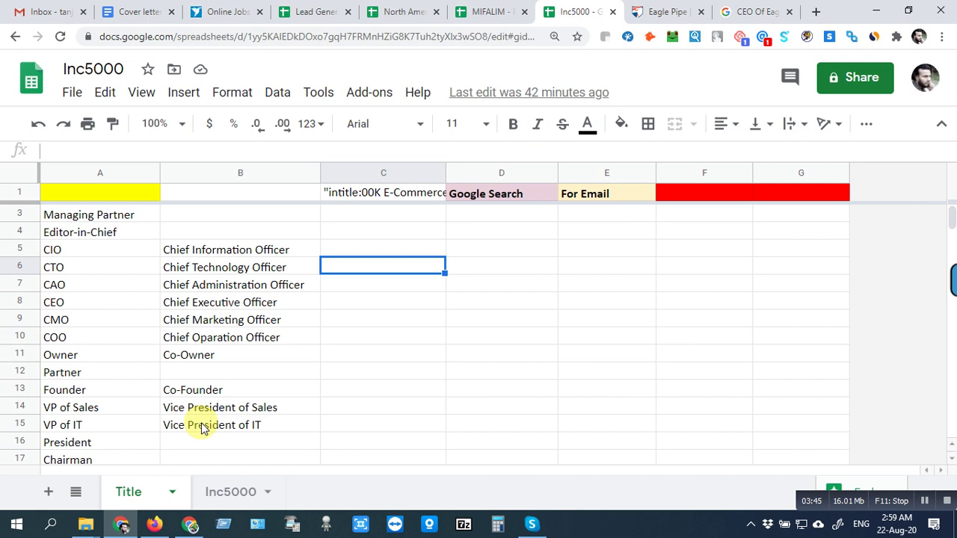
{"action": "scroll", "coordinate": [203, 427], "scroll_direction": "down", "scroll_amount": 1}
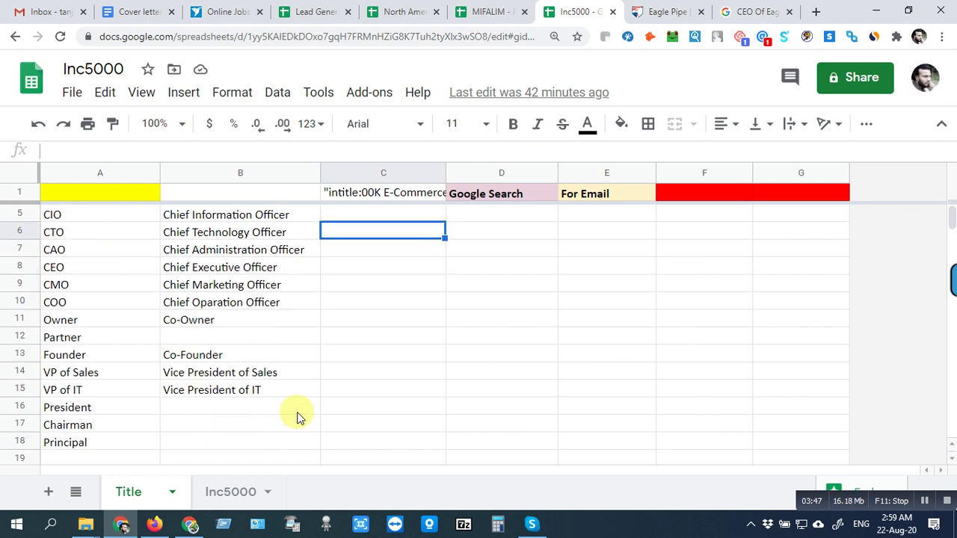
{"action": "scroll", "coordinate": [295, 416], "scroll_direction": "down", "scroll_amount": 1}
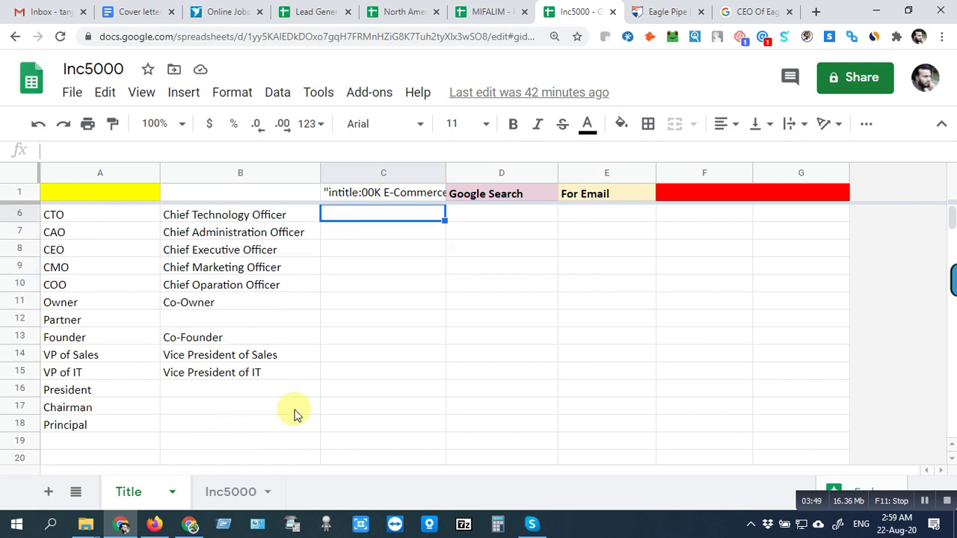
{"action": "scroll", "coordinate": [295, 416], "scroll_direction": "up", "scroll_amount": 2}
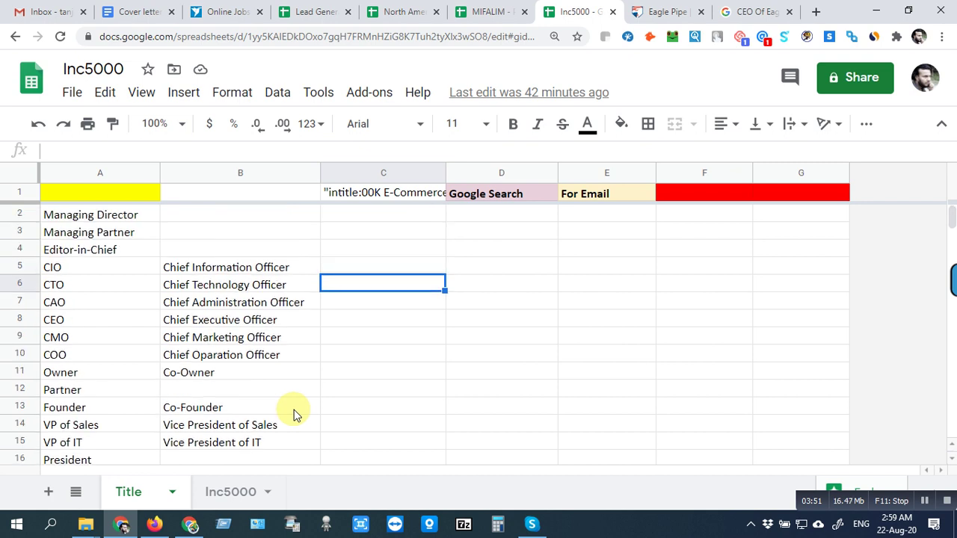
{"action": "left_click", "coordinate": [204, 207]}
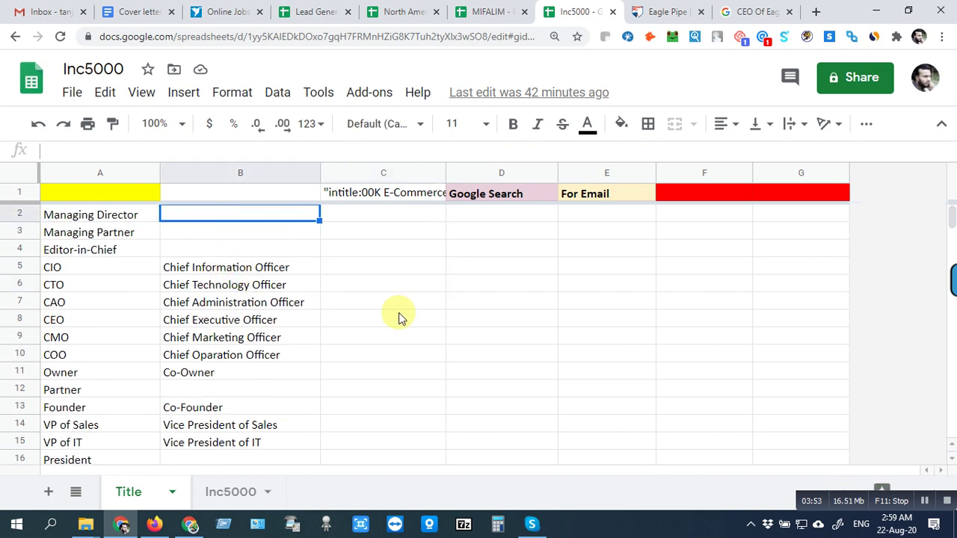
Step: Add "General Manager" in cell A19 below Principal, with the abbreviation "GM" beside it in B19
{"action": "scroll", "coordinate": [103, 419], "scroll_direction": "down", "scroll_amount": 3}
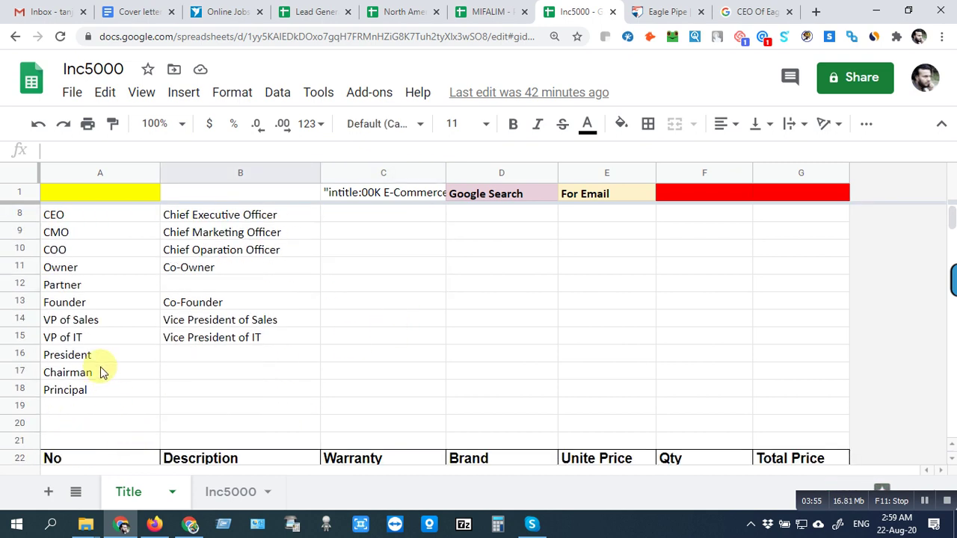
{"action": "left_click", "coordinate": [104, 408]}
{"action": "type", "text": "General"}
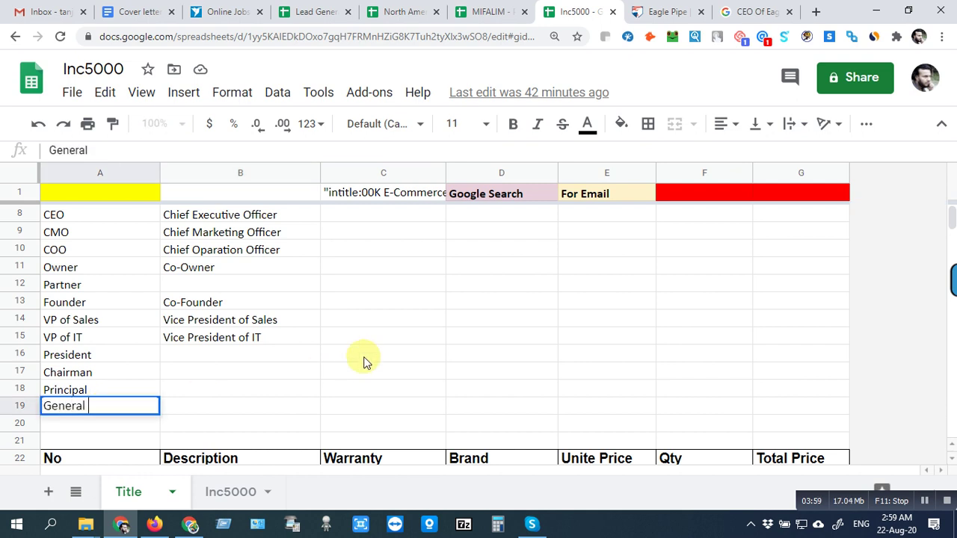
{"action": "type", "text": " Manager"}
{"action": "key", "text": "Tab"}
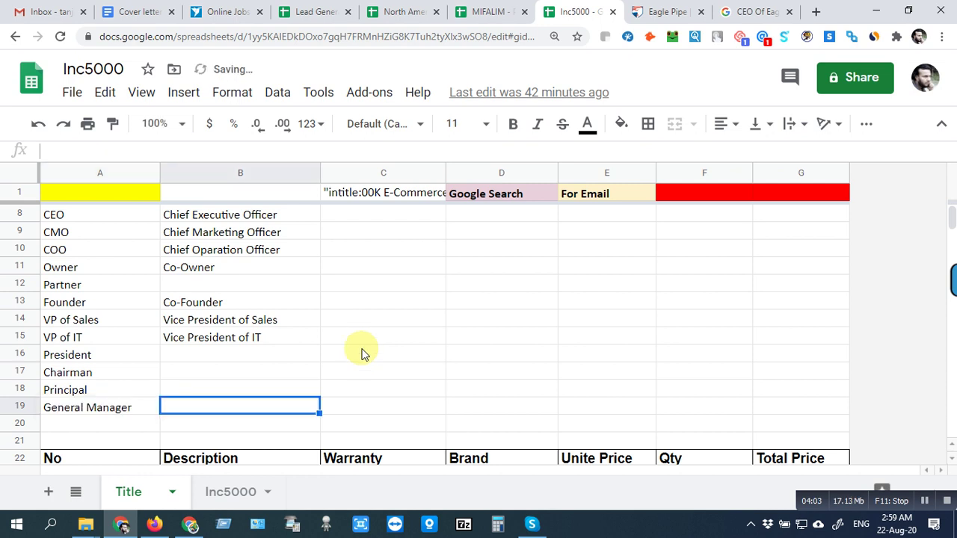
{"action": "type", "text": "GM"}
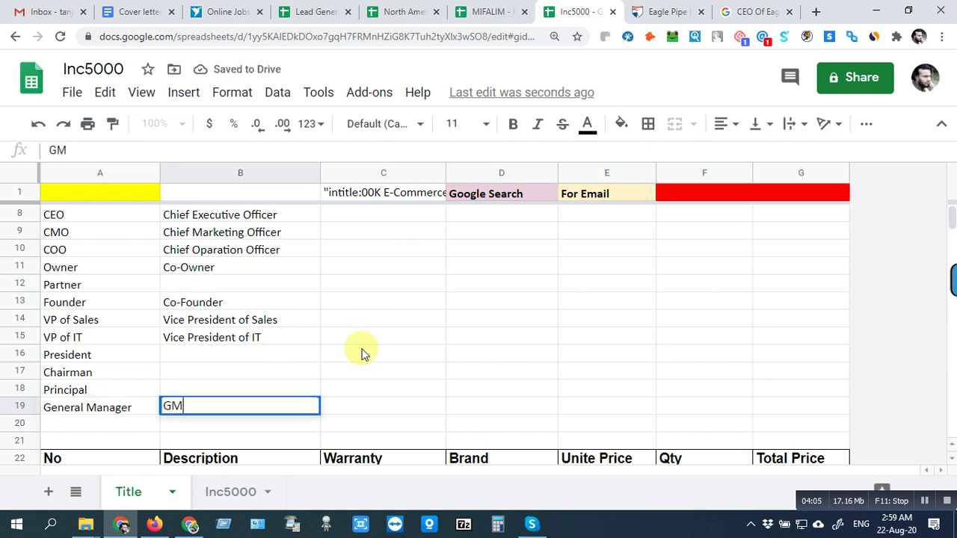
{"action": "left_click", "coordinate": [361, 353]}
Step: Enter the abbreviation "MD" in cell B2 beside Managing Director
{"action": "scroll", "coordinate": [358, 350], "scroll_direction": "up", "scroll_amount": 2}
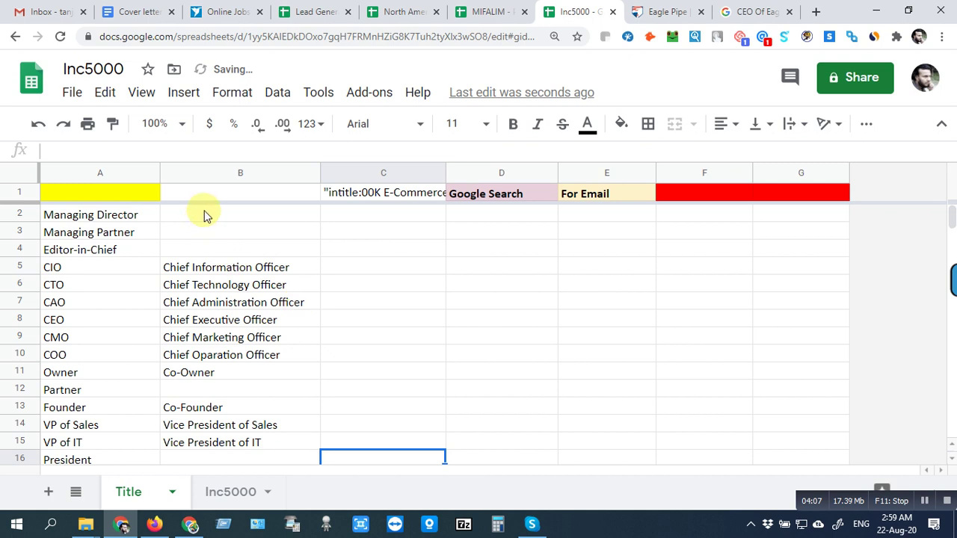
{"action": "left_click", "coordinate": [207, 215]}
{"action": "type", "text": "M"}
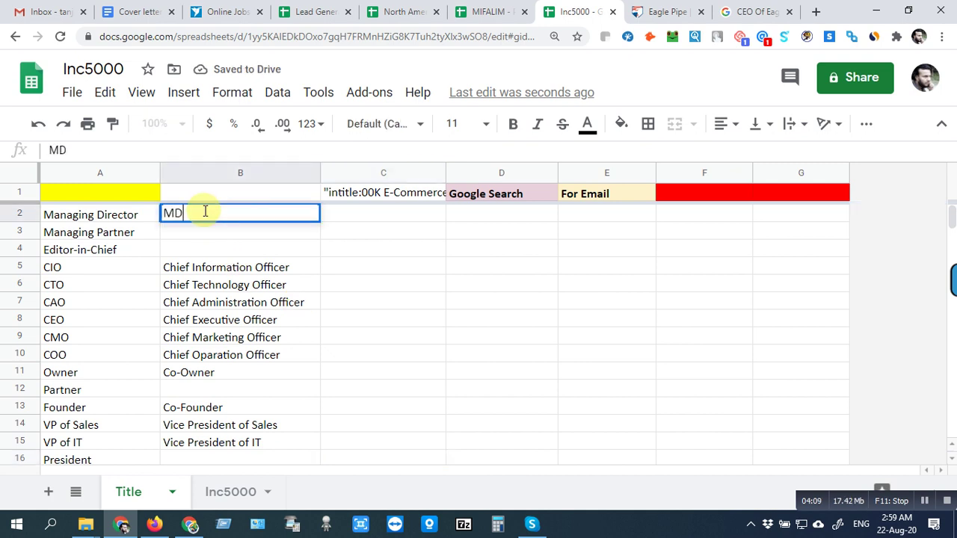
{"action": "type", "text": "D"}
{"action": "key", "text": "Return"}
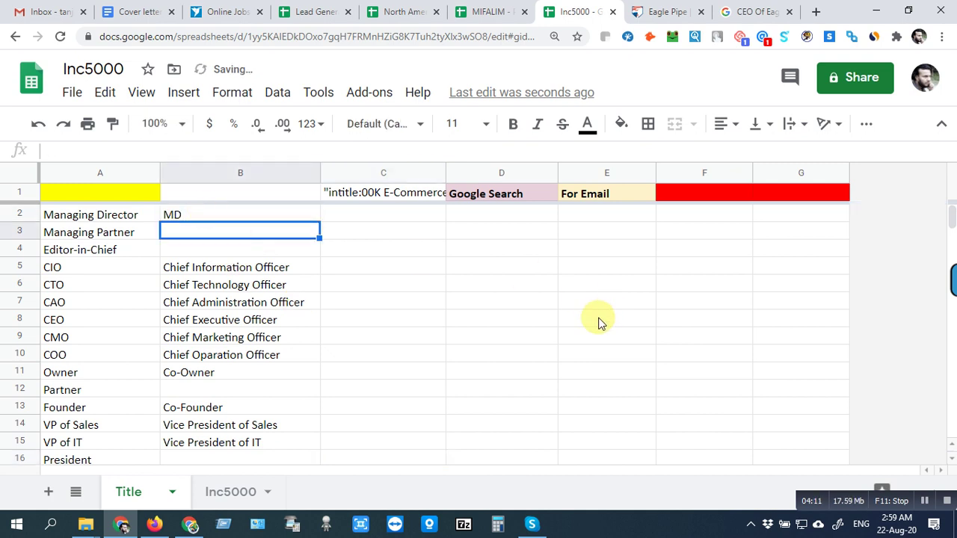
{"action": "scroll", "coordinate": [523, 325], "scroll_direction": "down", "scroll_amount": 2}
{"action": "scroll", "coordinate": [478, 302], "scroll_direction": "up", "scroll_amount": 2}
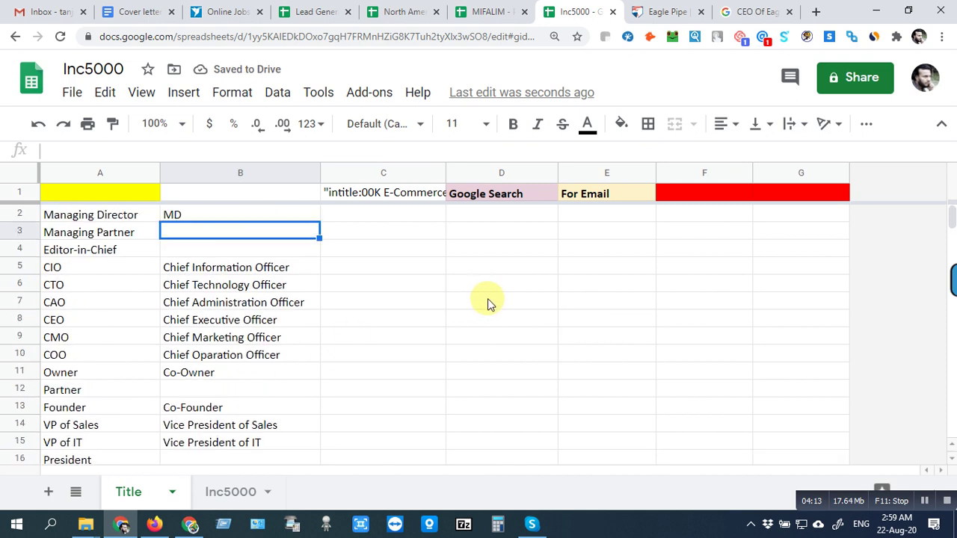
{"action": "left_click", "coordinate": [487, 285]}
Step: Switch to the Eagle Pipe website and open its Management Team page
{"action": "left_click", "coordinate": [664, 9]}
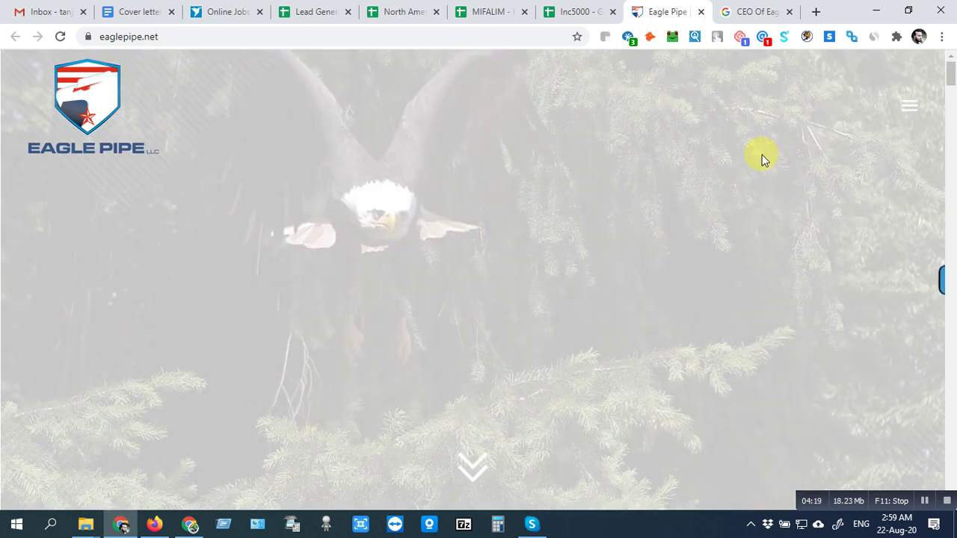
{"action": "left_click", "coordinate": [907, 109]}
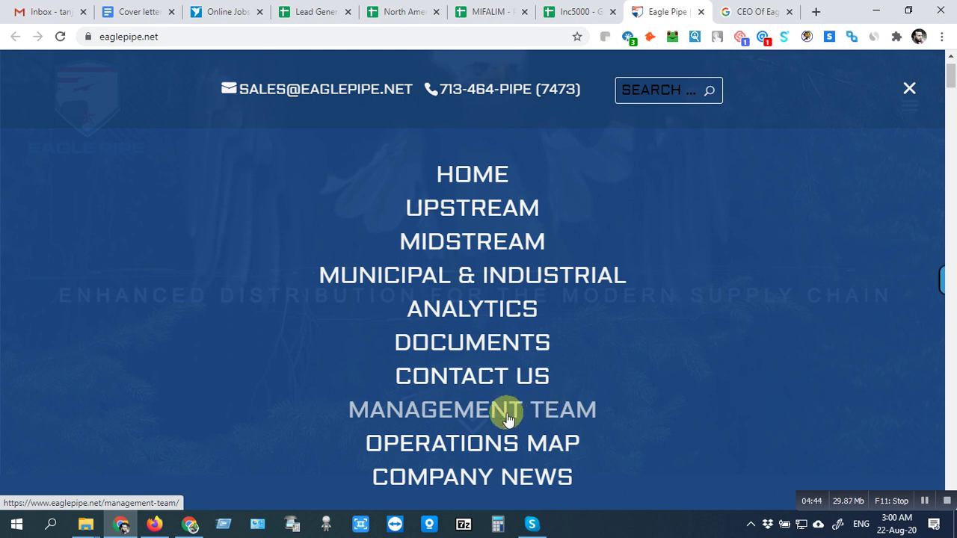
{"action": "left_click", "coordinate": [472, 413]}
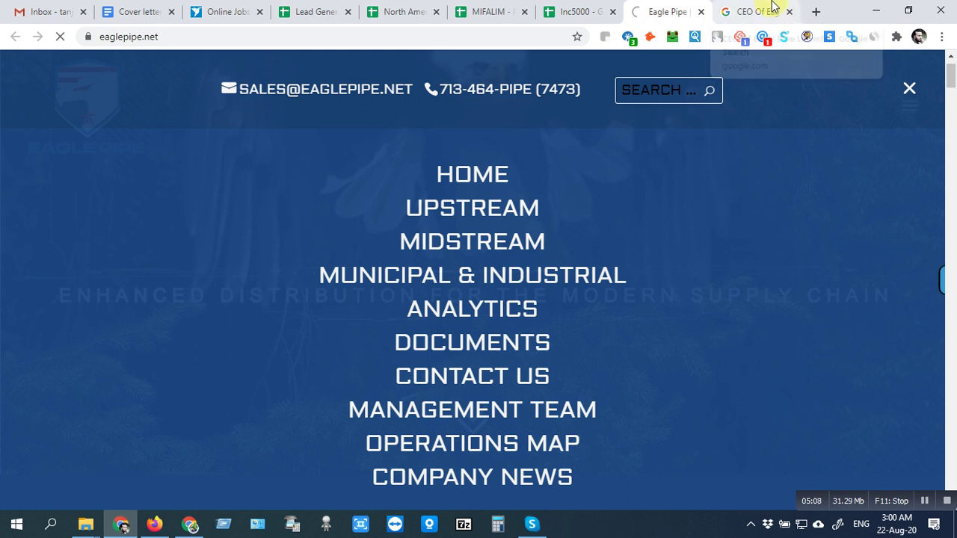
Step: Return to the Google results for Eagle Pipe and examine the name and title in the featured CEO result
{"action": "left_click", "coordinate": [759, 9]}
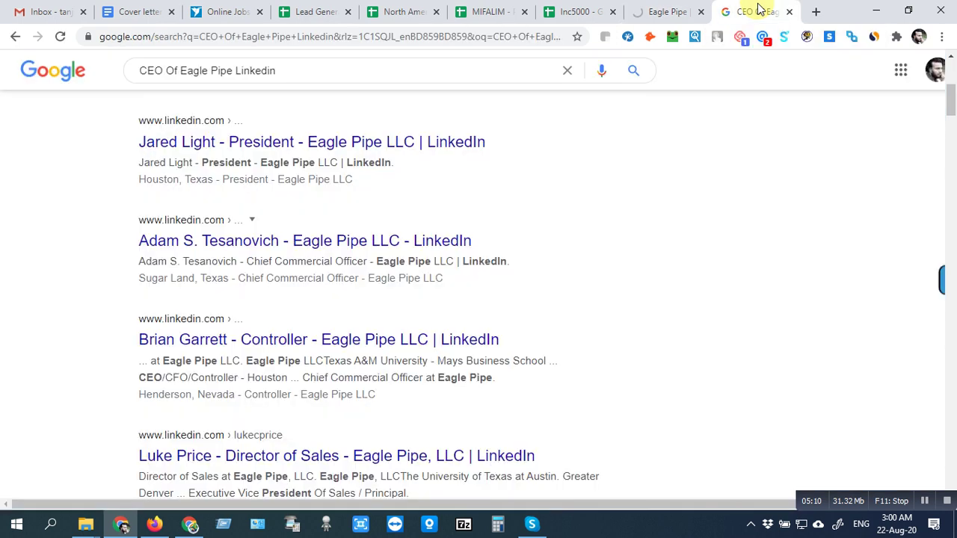
{"action": "scroll", "coordinate": [596, 246], "scroll_direction": "up", "scroll_amount": 2}
{"action": "scroll", "coordinate": [596, 237], "scroll_direction": "up", "scroll_amount": 2}
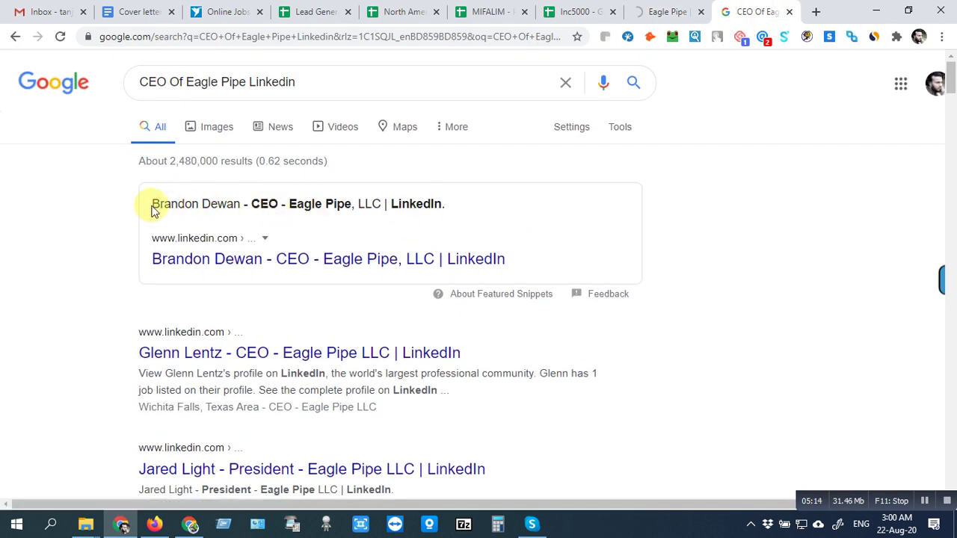
{"action": "left_click_drag", "start_coordinate": [155, 204], "coordinate": [278, 205]}
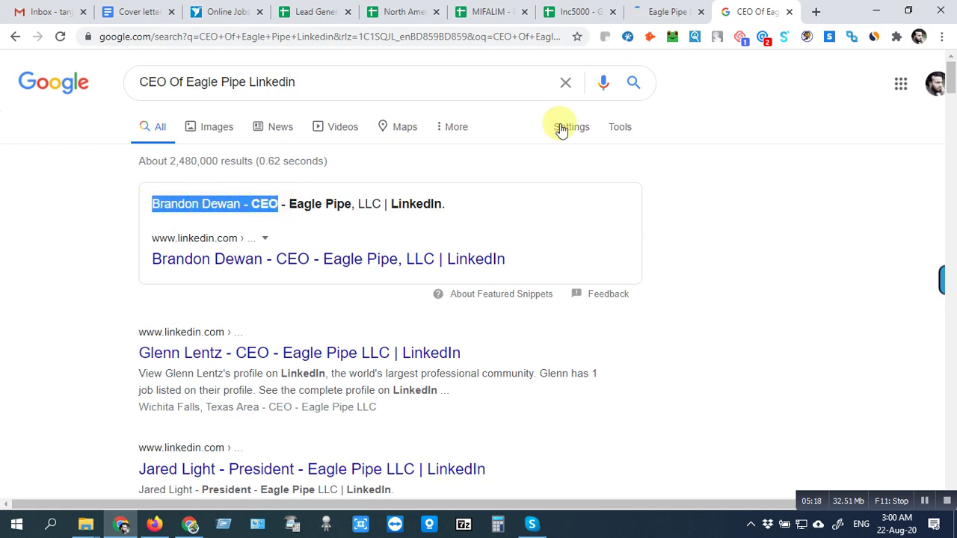
{"action": "left_click", "coordinate": [235, 203]}
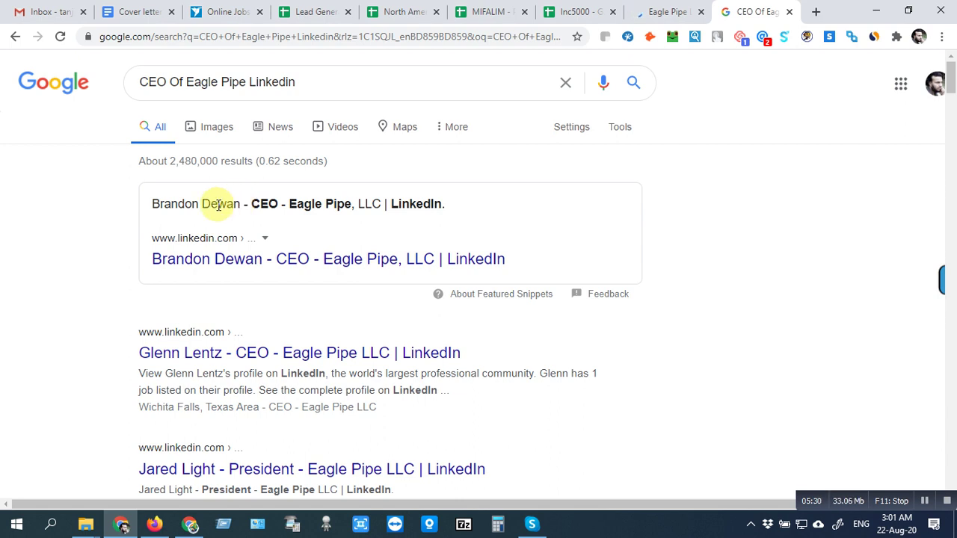
{"action": "left_click_drag", "start_coordinate": [153, 204], "coordinate": [235, 204]}
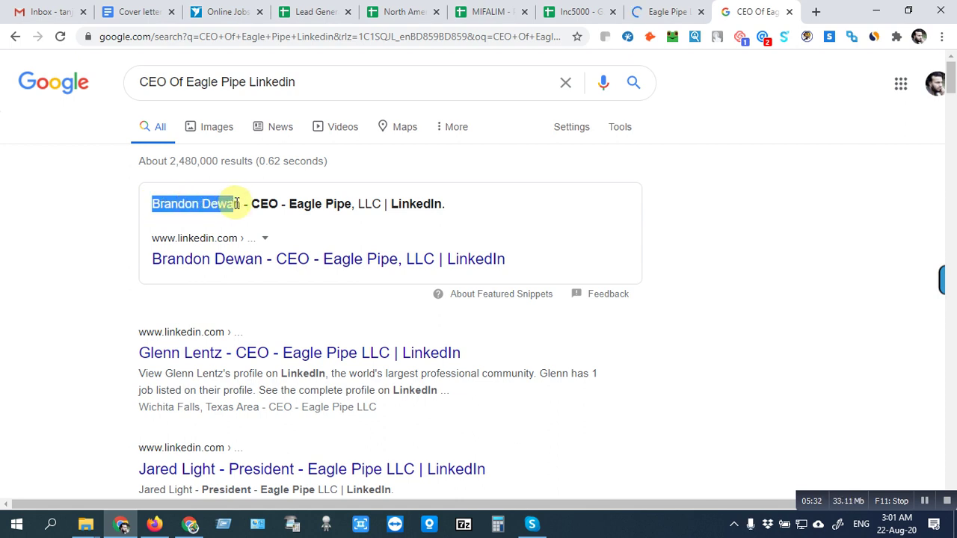
{"action": "left_click", "coordinate": [220, 207]}
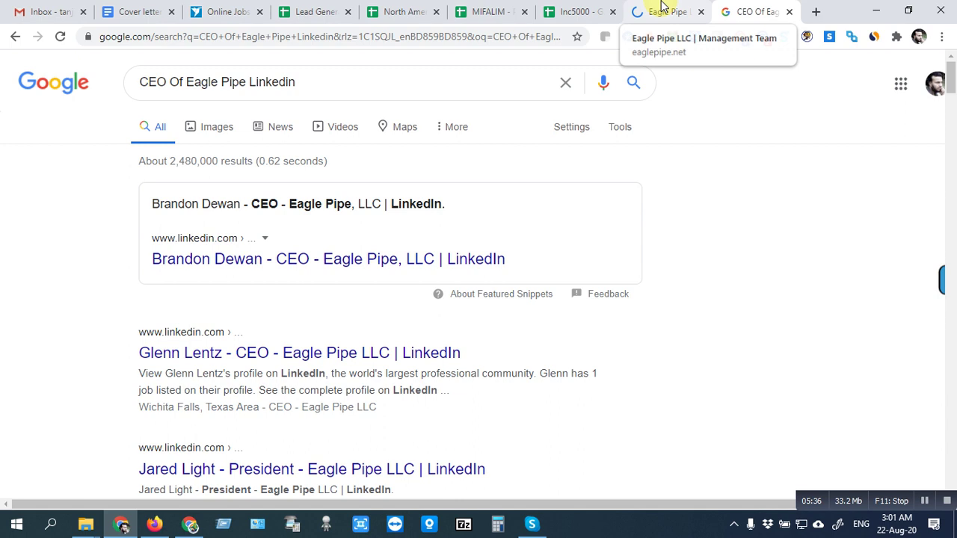
Step: Copy the Co-founder / Chief Executive Officer's full name from Eagle Pipe's Management Team page
{"action": "left_click", "coordinate": [662, 7]}
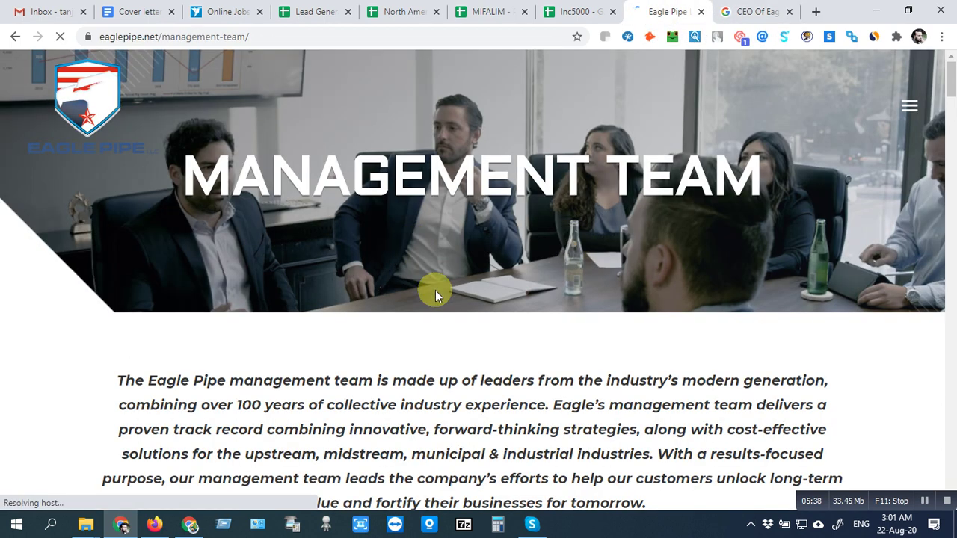
{"action": "scroll", "coordinate": [492, 285], "scroll_direction": "down", "scroll_amount": 3}
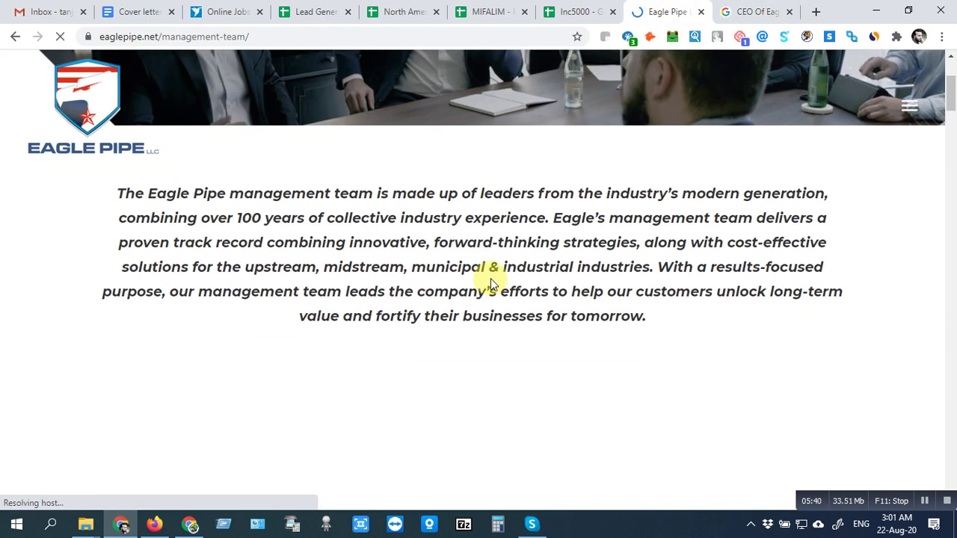
{"action": "scroll", "coordinate": [491, 278], "scroll_direction": "down", "scroll_amount": 3}
{"action": "scroll", "coordinate": [498, 284], "scroll_direction": "up", "scroll_amount": 3}
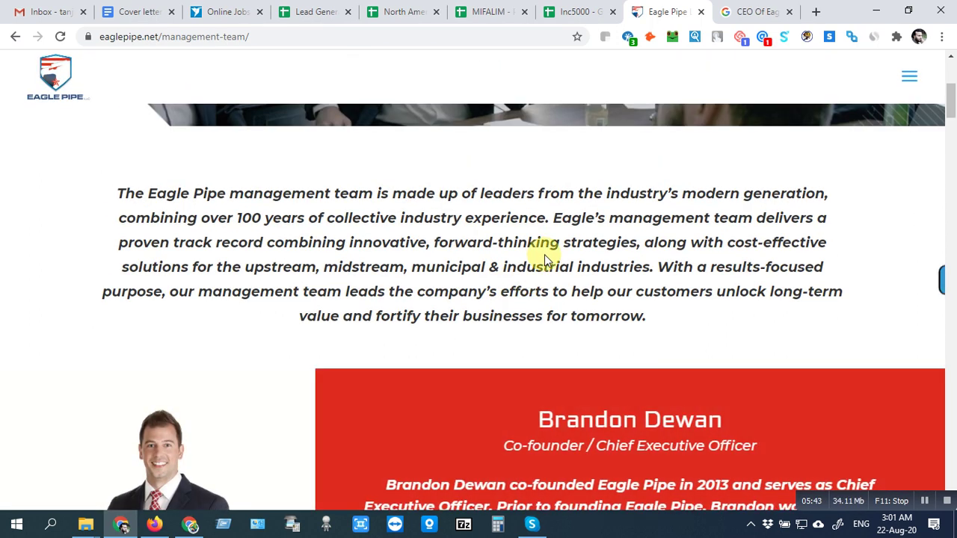
{"action": "scroll", "coordinate": [559, 256], "scroll_direction": "down", "scroll_amount": 2}
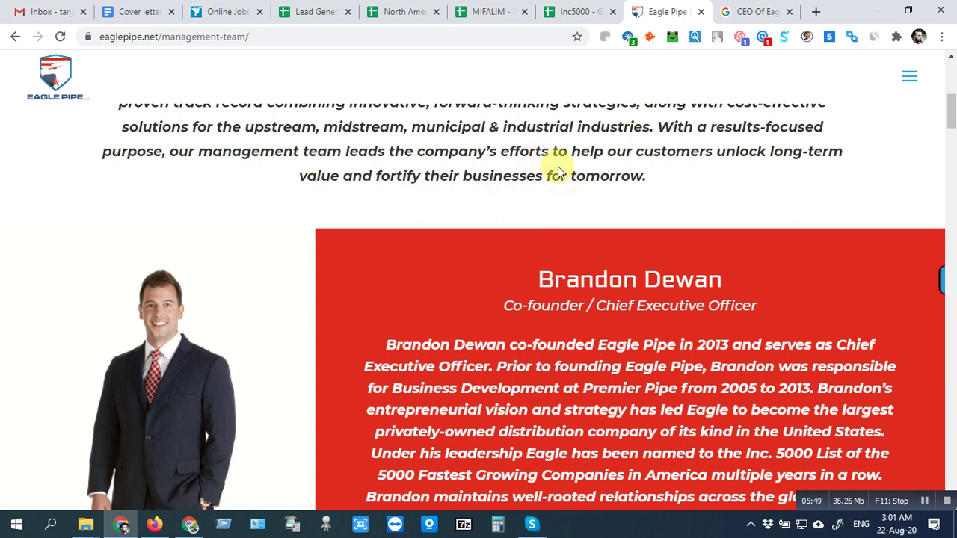
{"action": "left_click", "coordinate": [758, 13]}
{"action": "left_click", "coordinate": [634, 12]}
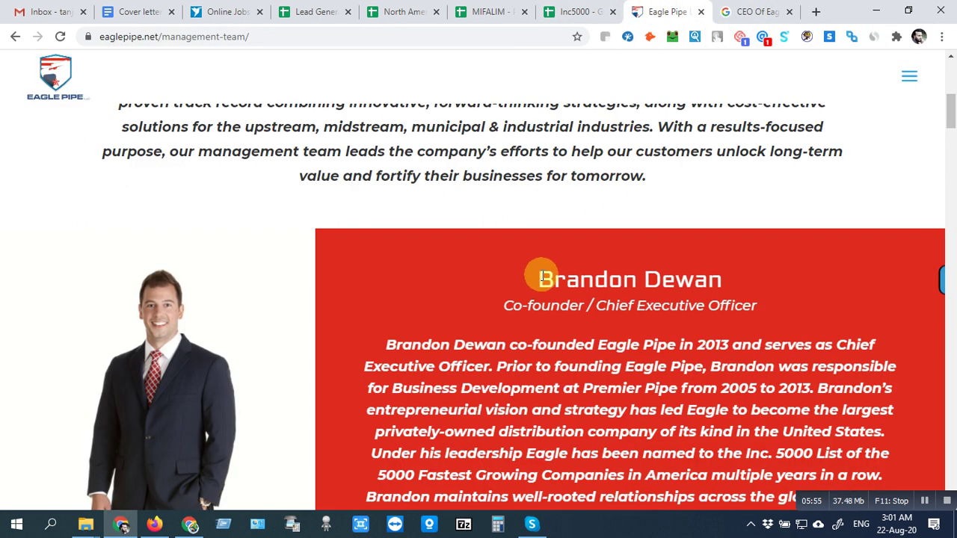
{"action": "scroll", "coordinate": [542, 277], "scroll_direction": "down", "scroll_amount": 1}
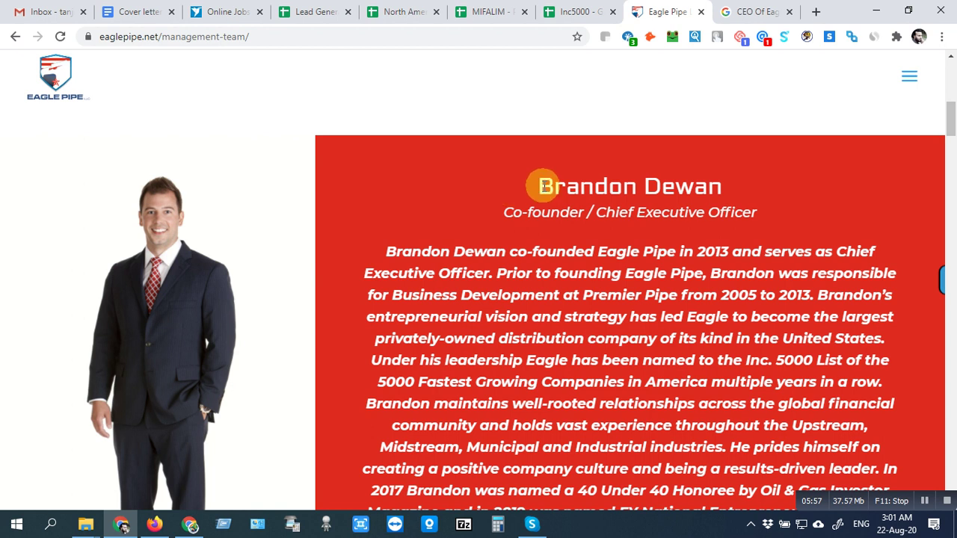
{"action": "left_click_drag", "start_coordinate": [541, 186], "coordinate": [723, 188]}
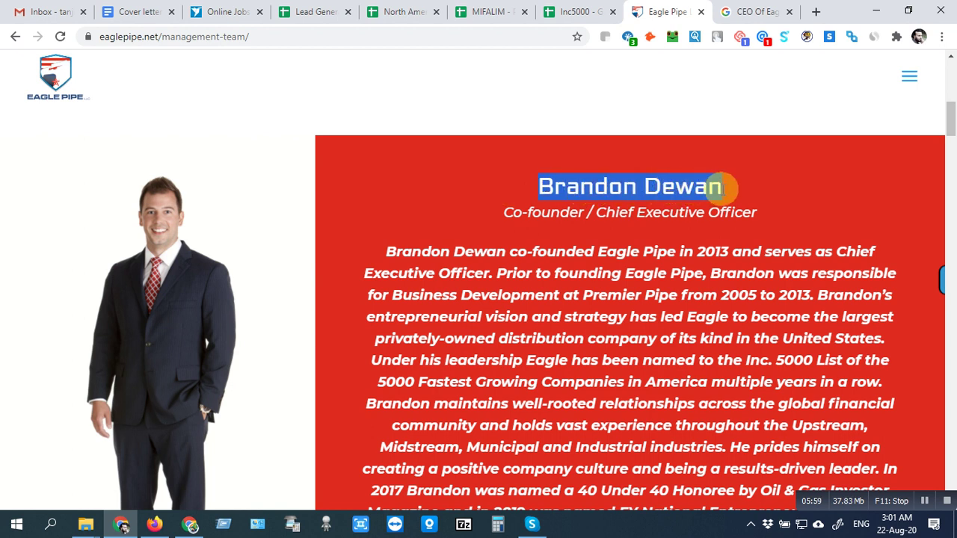
{"action": "right_click", "coordinate": [642, 187]}
{"action": "left_click", "coordinate": [658, 202]}
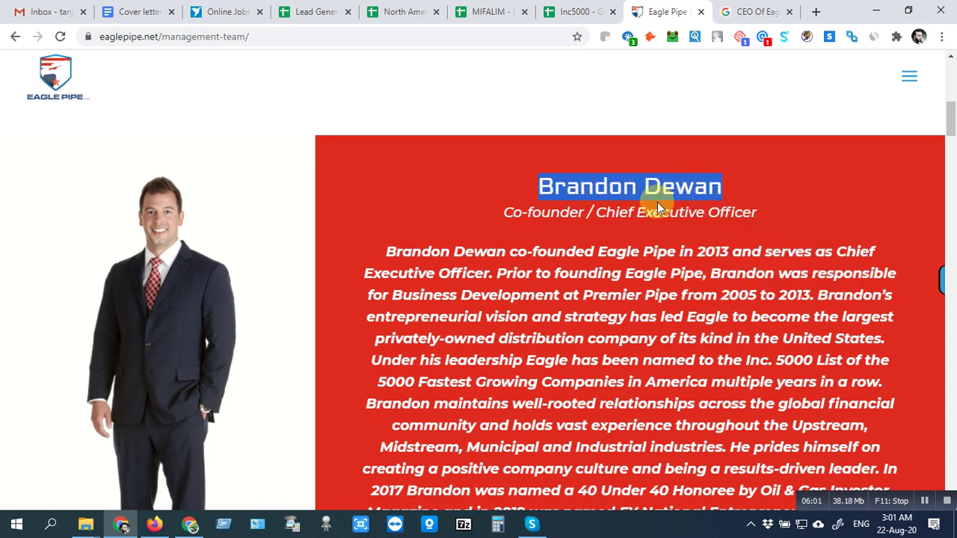
Step: Paste the copied executive's name into First Name cell G2 of the Inc5000 sheet for Eagle Pipe
{"action": "left_click", "coordinate": [583, 8]}
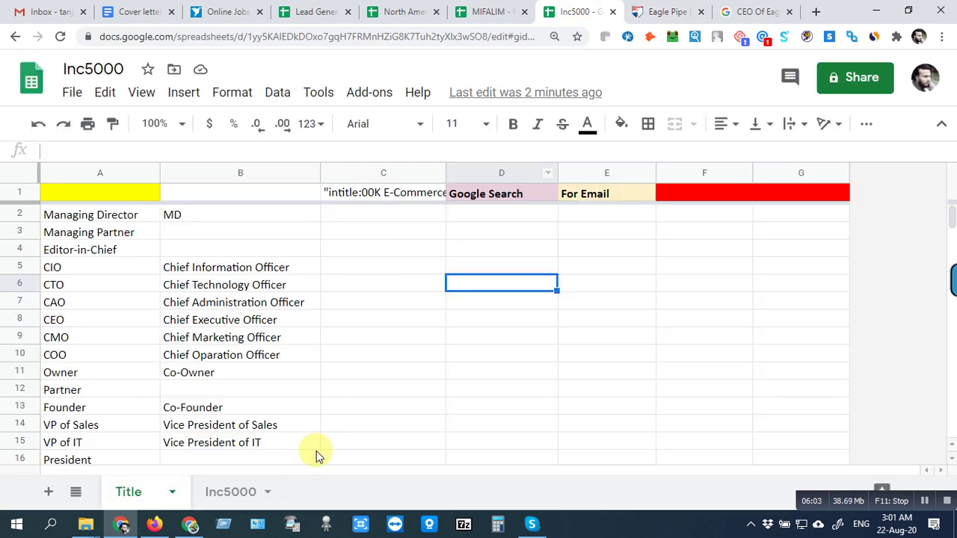
{"action": "left_click", "coordinate": [241, 491]}
{"action": "left_click", "coordinate": [316, 214]}
{"action": "double_click", "coordinate": [300, 211]}
{"action": "right_click", "coordinate": [299, 211]}
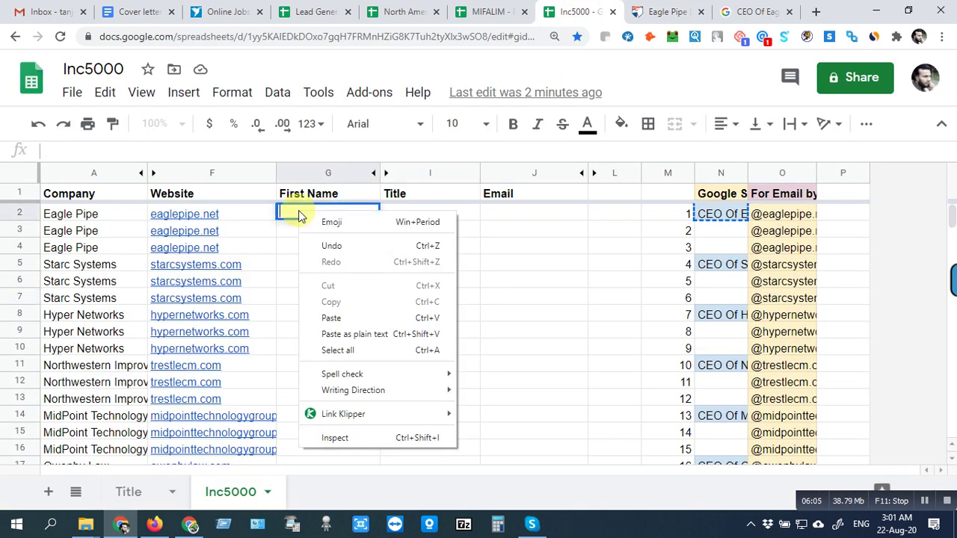
{"action": "left_click", "coordinate": [322, 320]}
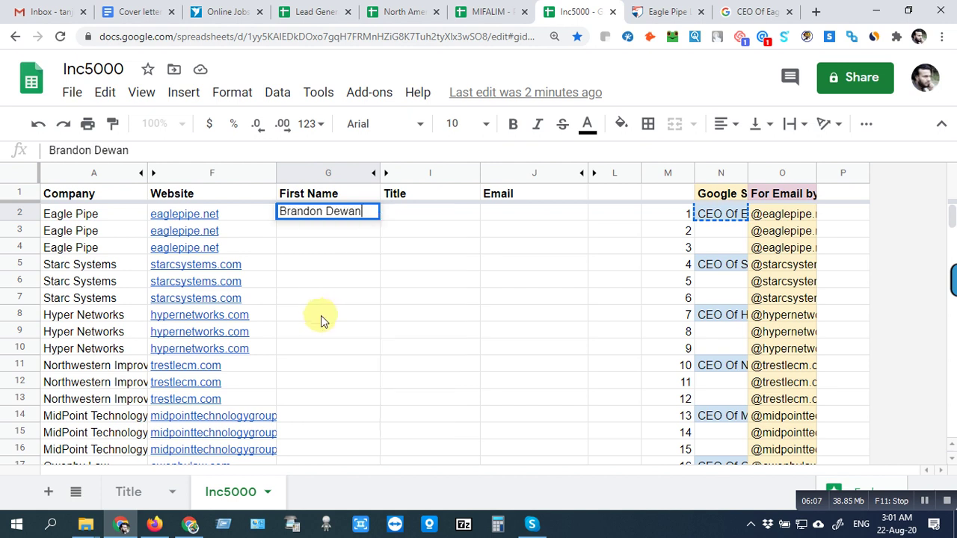
Step: Copy the title "Co-founder / Chief Executive Officer" from the Management Team page into Title cell I2
{"action": "left_click", "coordinate": [410, 212]}
{"action": "left_click", "coordinate": [679, 9]}
{"action": "left_click", "coordinate": [506, 212]}
{"action": "left_click_drag", "start_coordinate": [508, 212], "coordinate": [737, 215]}
{"action": "right_click", "coordinate": [734, 215]}
{"action": "left_click", "coordinate": [735, 225]}
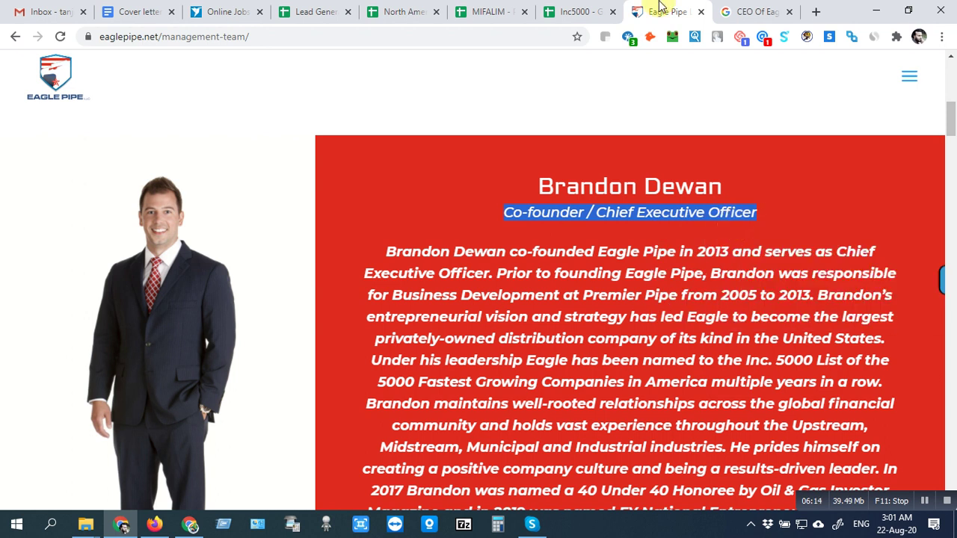
{"action": "left_click", "coordinate": [577, 9]}
{"action": "left_click", "coordinate": [391, 215]}
{"action": "right_click", "coordinate": [400, 216]}
{"action": "left_click", "coordinate": [426, 317]}
{"action": "left_click", "coordinate": [427, 270]}
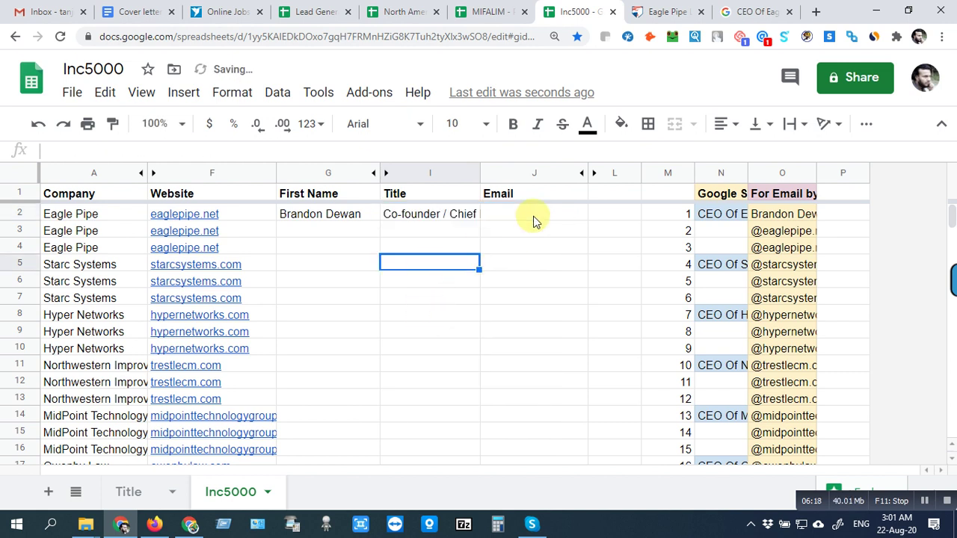
Step: Copy the Co-founder / President's name together with the title from the Eagle Pipe Management Team page
{"action": "left_click", "coordinate": [531, 217]}
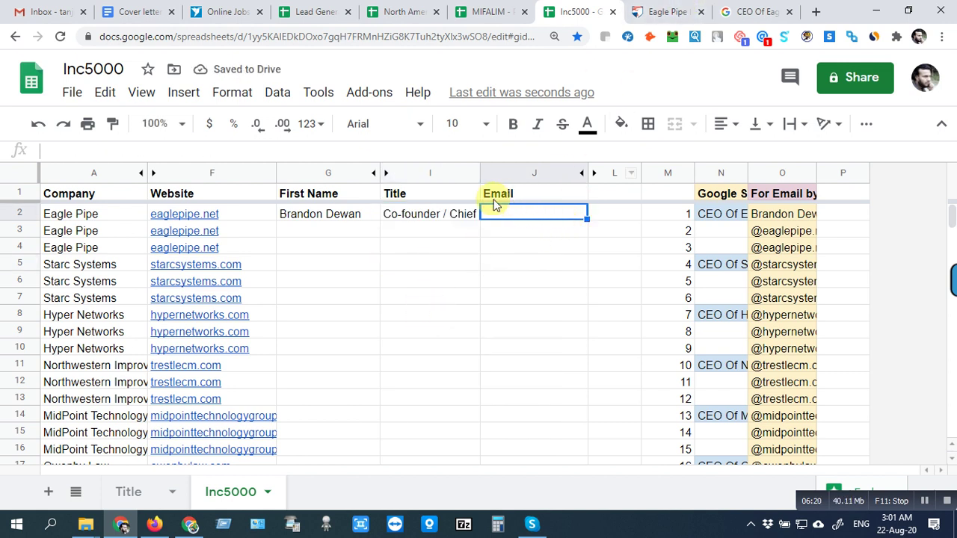
{"action": "left_click", "coordinate": [651, 9]}
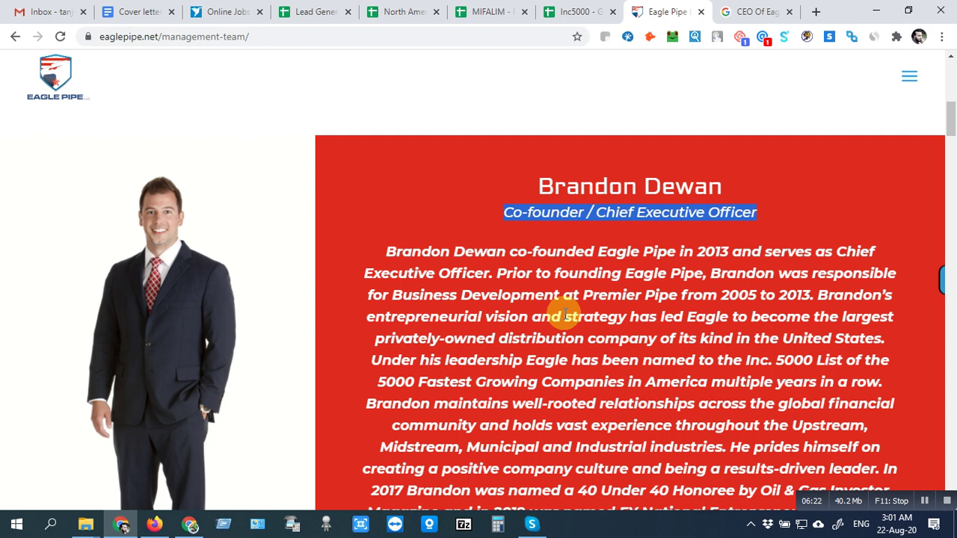
{"action": "scroll", "coordinate": [560, 309], "scroll_direction": "down", "scroll_amount": 6}
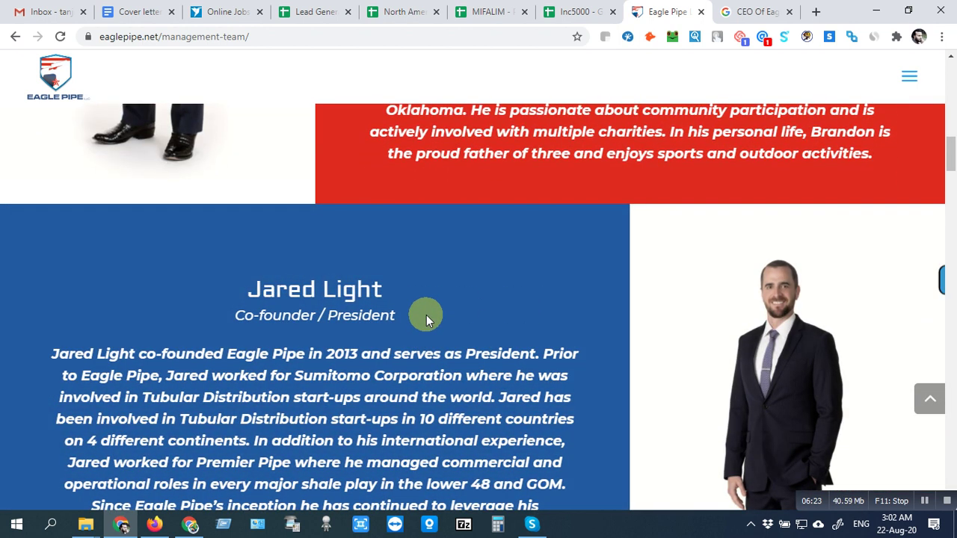
{"action": "scroll", "coordinate": [427, 315], "scroll_direction": "down", "scroll_amount": 1}
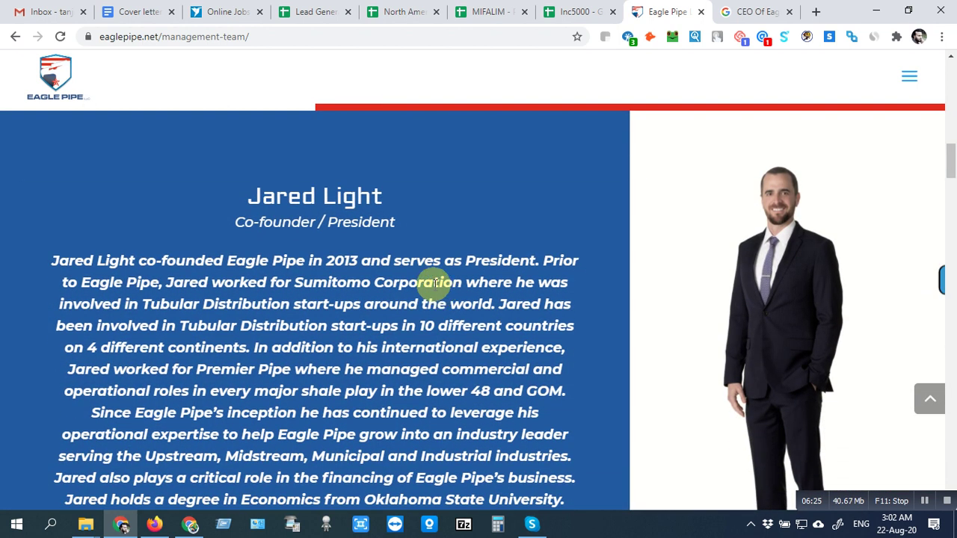
{"action": "left_click_drag", "start_coordinate": [251, 196], "coordinate": [397, 222]}
{"action": "right_click", "coordinate": [367, 198]}
{"action": "left_click", "coordinate": [392, 212]}
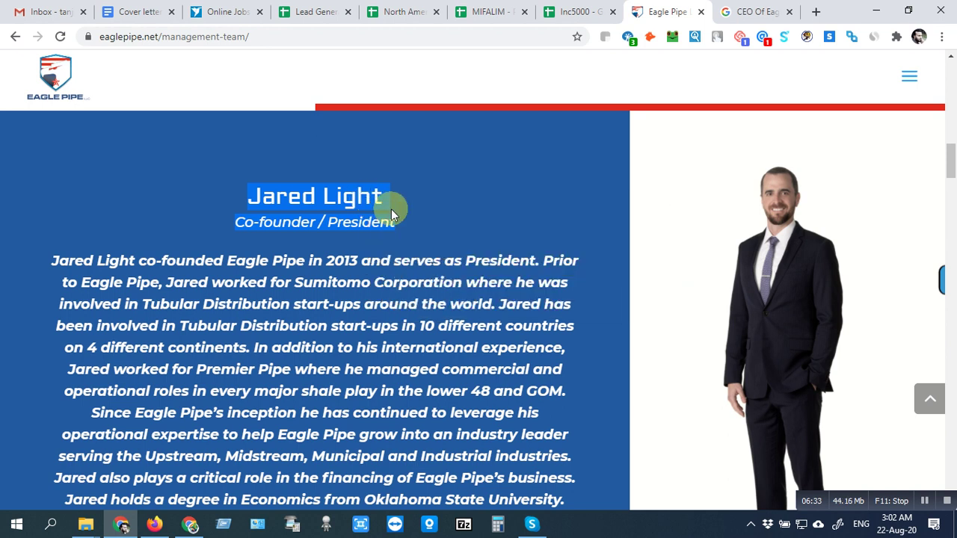
Step: Paste the president's name and title into First Name cell G3 of the Inc5000 sheet
{"action": "left_click", "coordinate": [603, 10]}
{"action": "left_click", "coordinate": [331, 229]}
{"action": "double_click", "coordinate": [329, 229]}
{"action": "right_click", "coordinate": [319, 229]}
{"action": "left_click", "coordinate": [348, 332]}
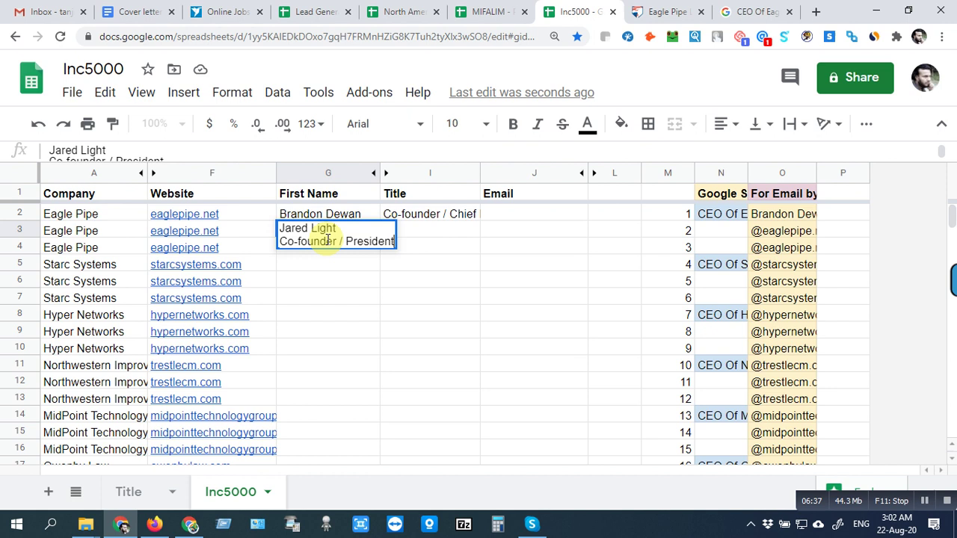
Step: Move the title "Co-founder / President" out of G3 into Title cell I3, keeping only the name in G3
{"action": "left_click_drag", "start_coordinate": [282, 242], "coordinate": [398, 245]}
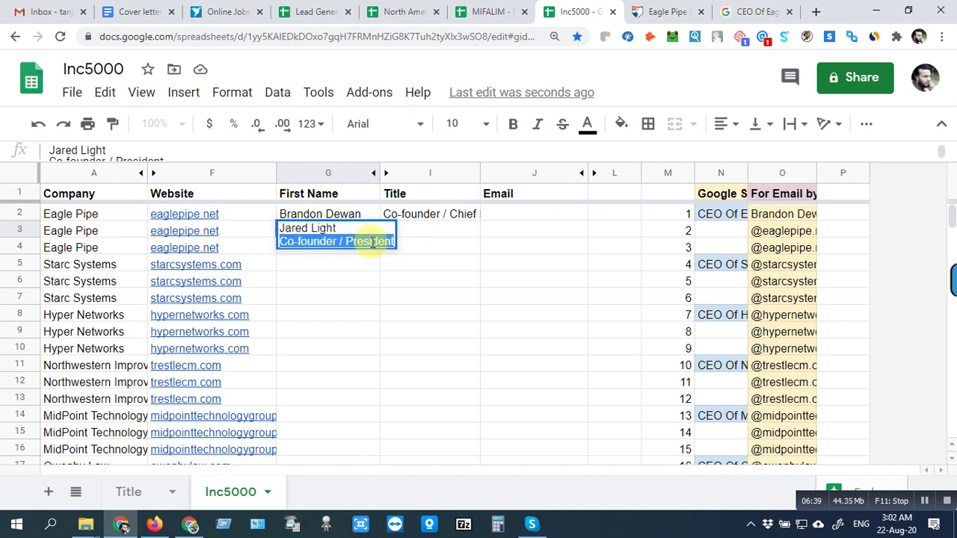
{"action": "right_click", "coordinate": [371, 243]}
{"action": "left_click", "coordinate": [399, 276]}
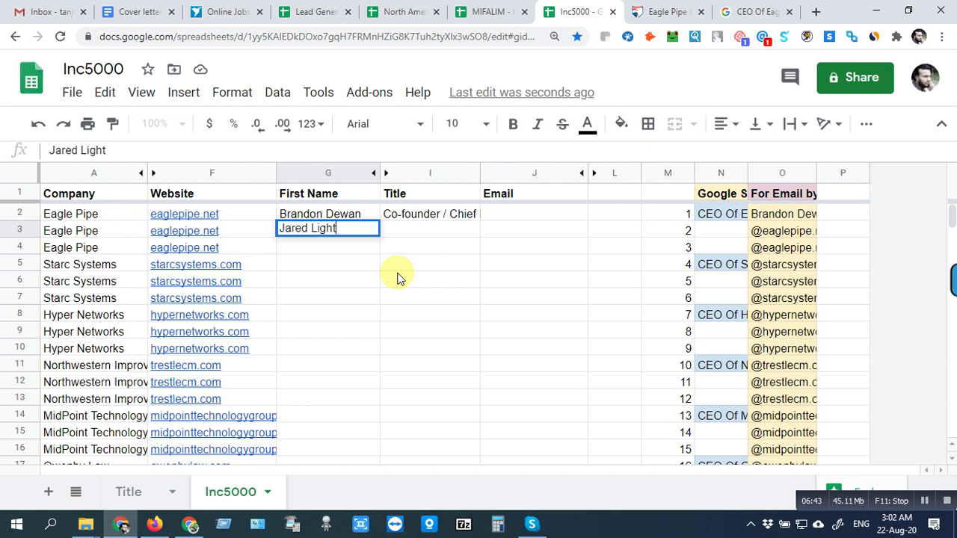
{"action": "left_click", "coordinate": [406, 233]}
{"action": "right_click", "coordinate": [406, 232]}
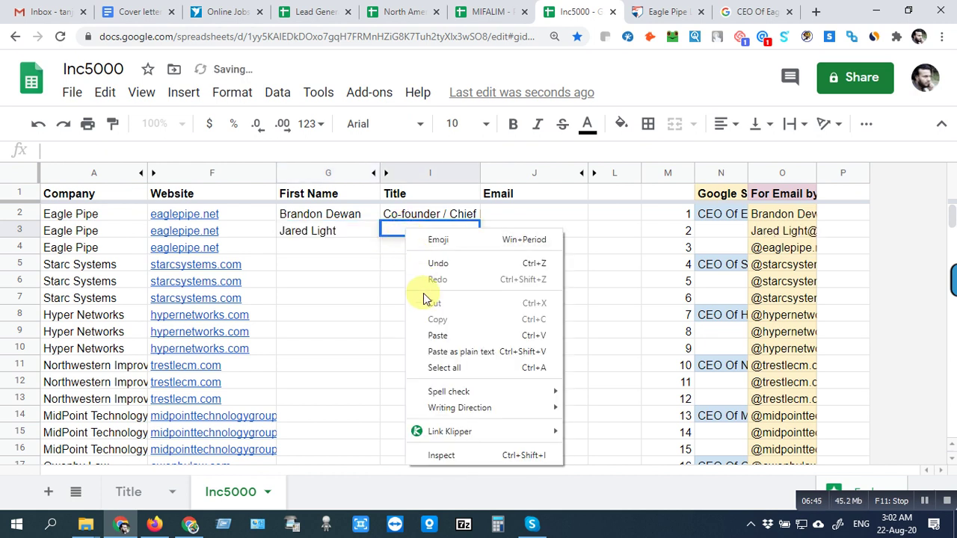
{"action": "left_click", "coordinate": [435, 331]}
{"action": "left_click", "coordinate": [439, 268]}
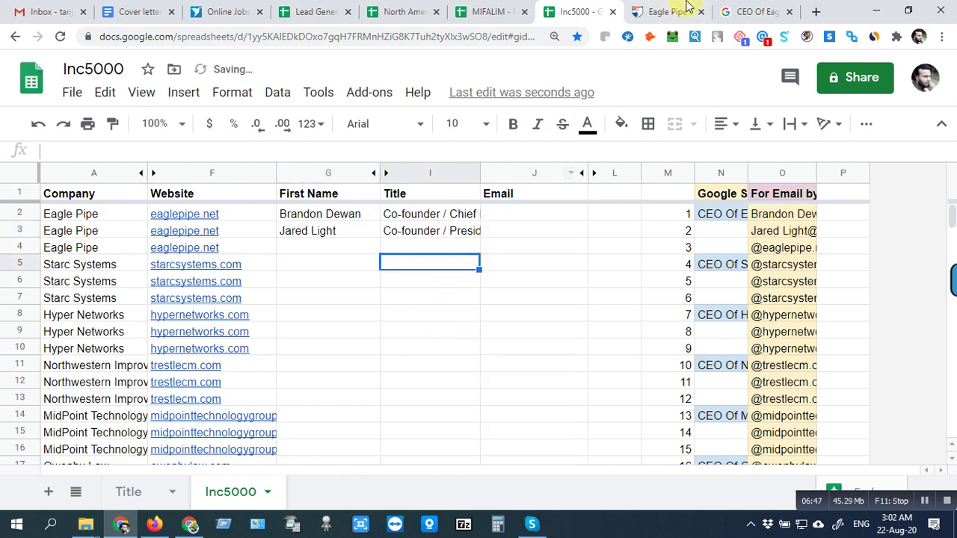
Step: Return to the Eagle Pipe Management Team page and locate the Chief Commercial Officer's entry
{"action": "left_click", "coordinate": [665, 11]}
{"action": "scroll", "coordinate": [486, 262], "scroll_direction": "down", "scroll_amount": 5}
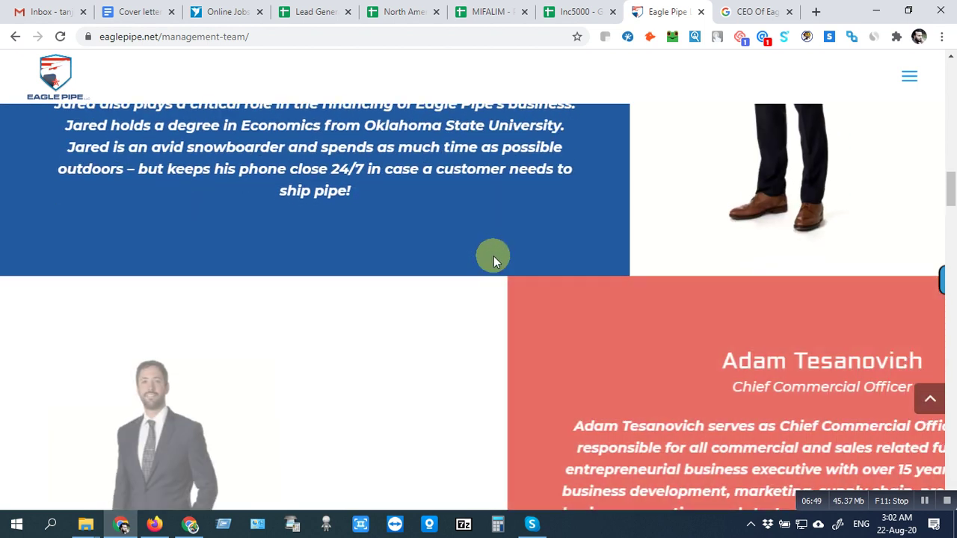
{"action": "scroll", "coordinate": [486, 262], "scroll_direction": "down", "scroll_amount": 2}
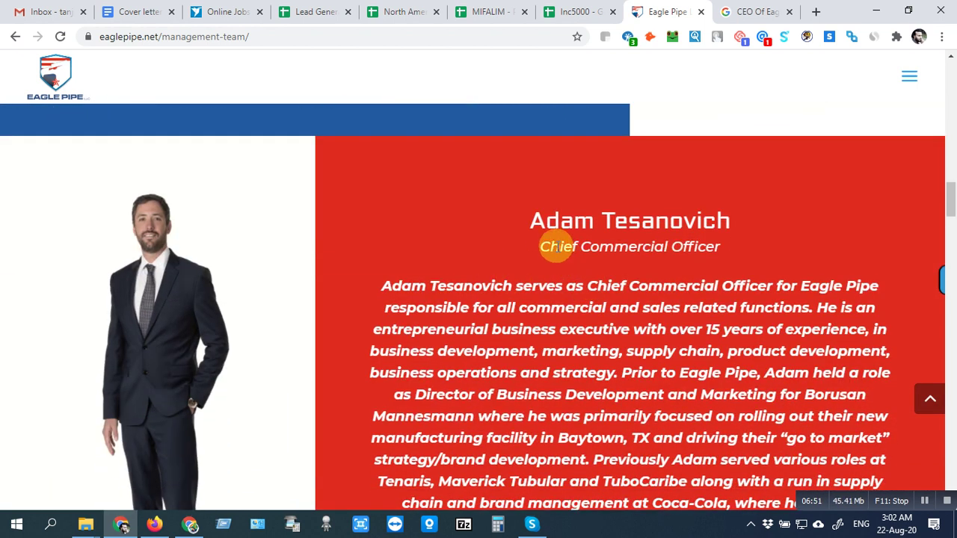
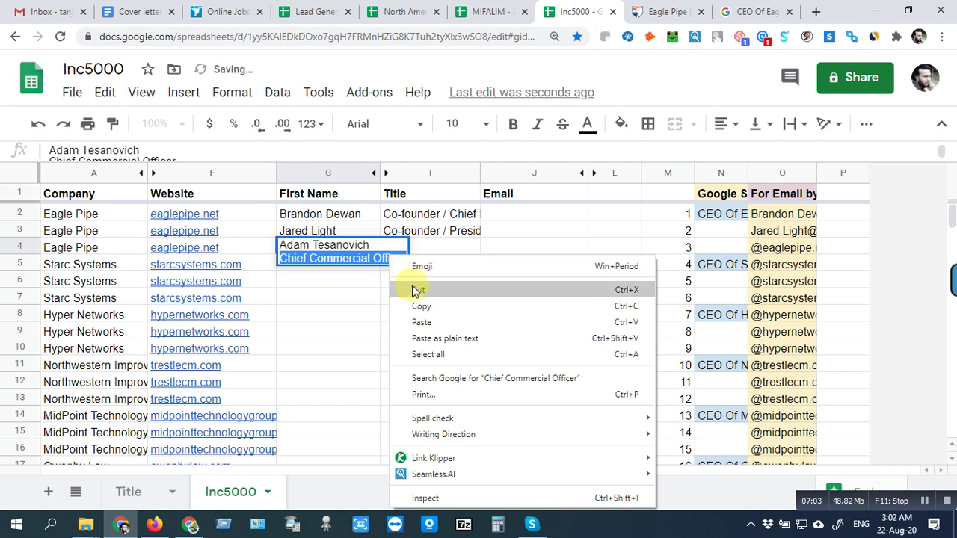
Step: Move the title "Chief Commercial Officer" from G4 into Title cell I4, removing the leftover empty line below the name
{"action": "left_click", "coordinate": [414, 289]}
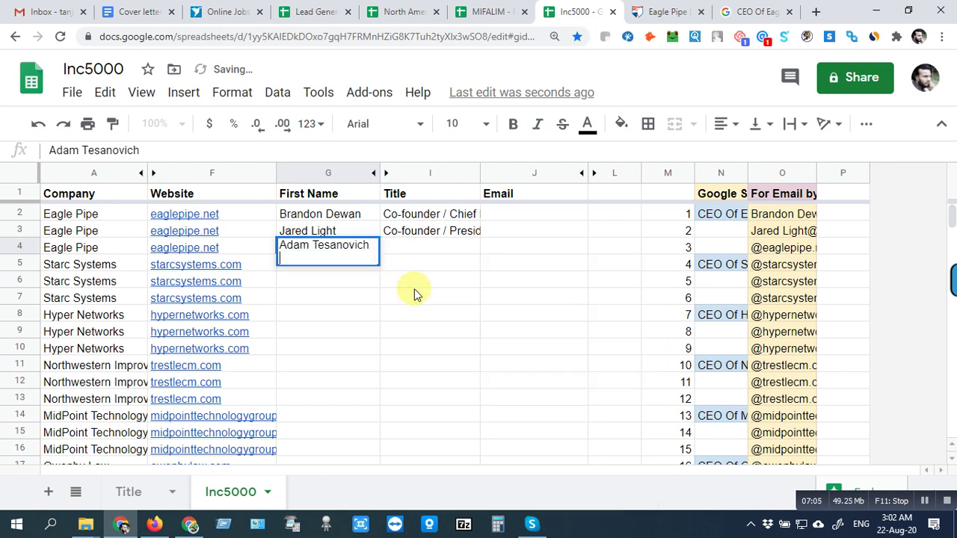
{"action": "key", "text": "BackSpace"}
{"action": "key", "text": "Tab"}
{"action": "key", "text": "Return"}
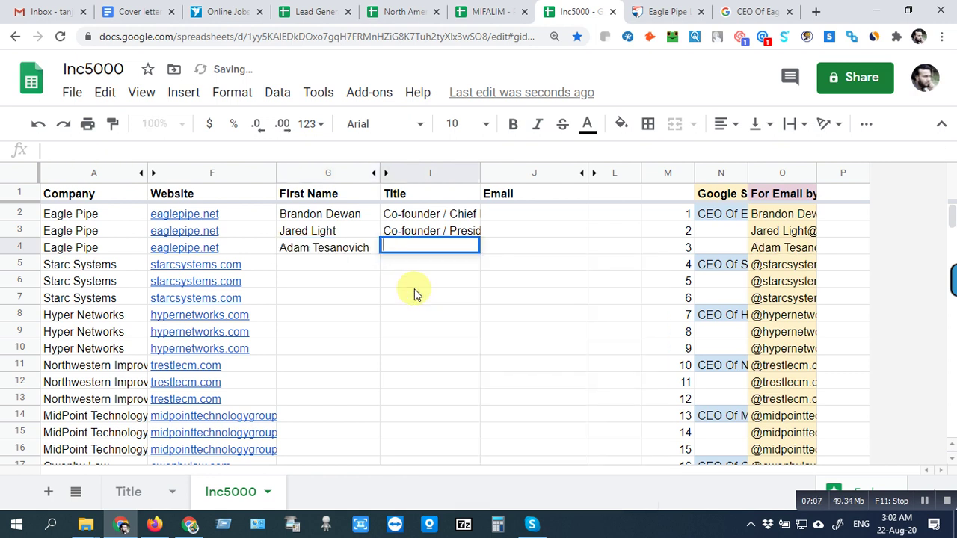
{"action": "key", "text": "ctrl+v"}
{"action": "left_click", "coordinate": [357, 268]}
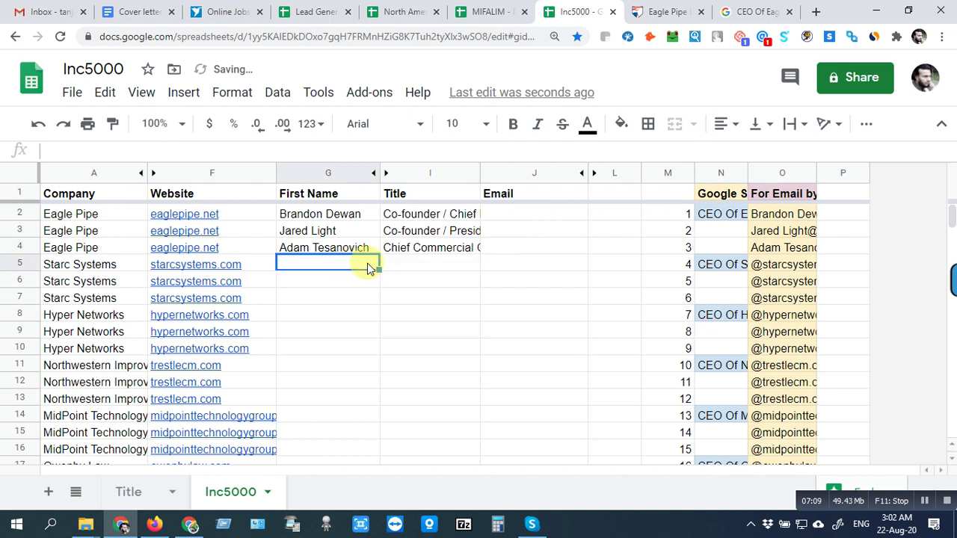
{"action": "left_click", "coordinate": [525, 253]}
{"action": "left_click", "coordinate": [516, 271]}
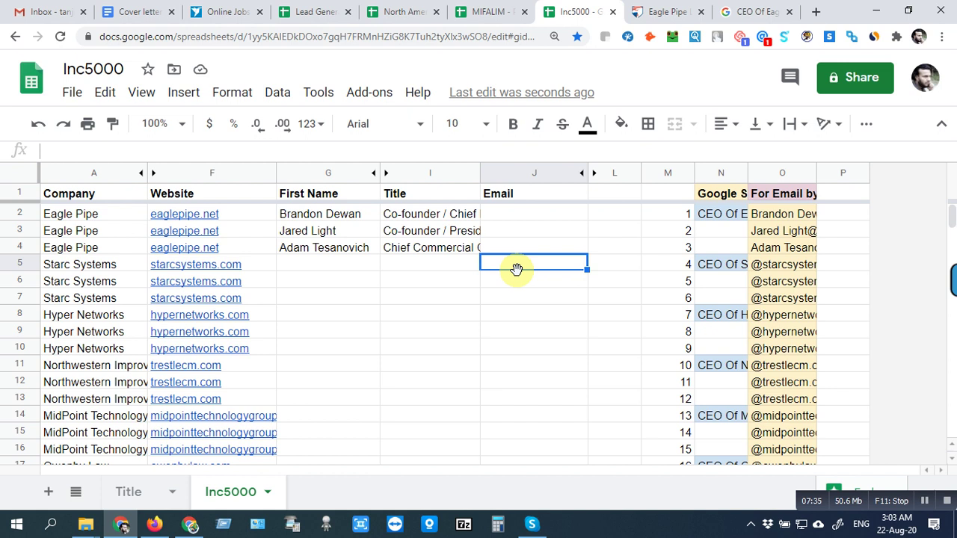
{"action": "left_click", "coordinate": [451, 298]}
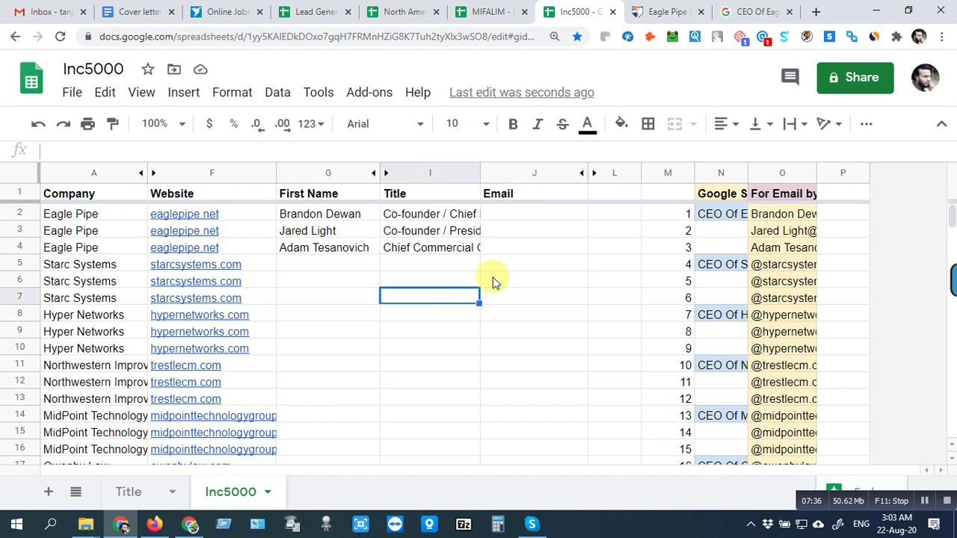
{"action": "left_click", "coordinate": [531, 267]}
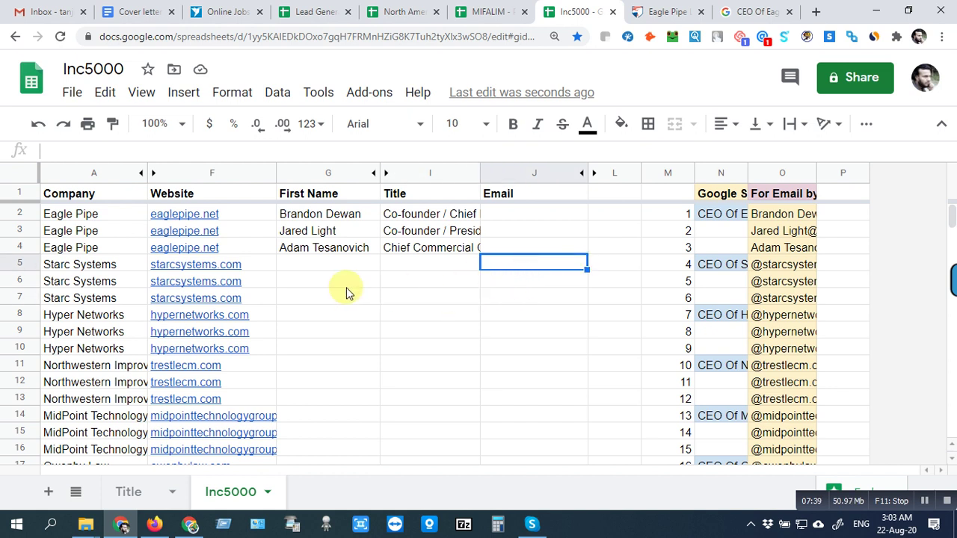
{"action": "left_click", "coordinate": [308, 231]}
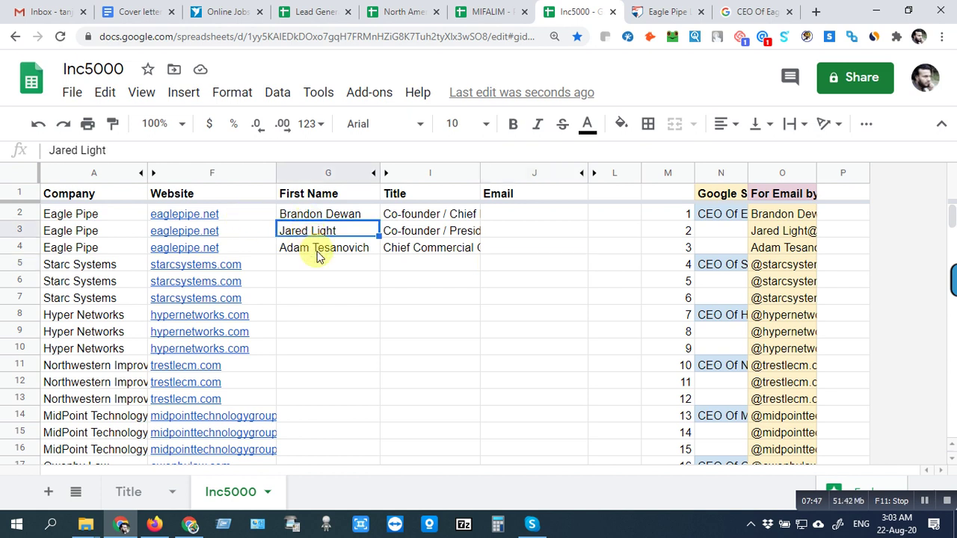
{"action": "left_click", "coordinate": [318, 254]}
{"action": "left_click", "coordinate": [327, 271]}
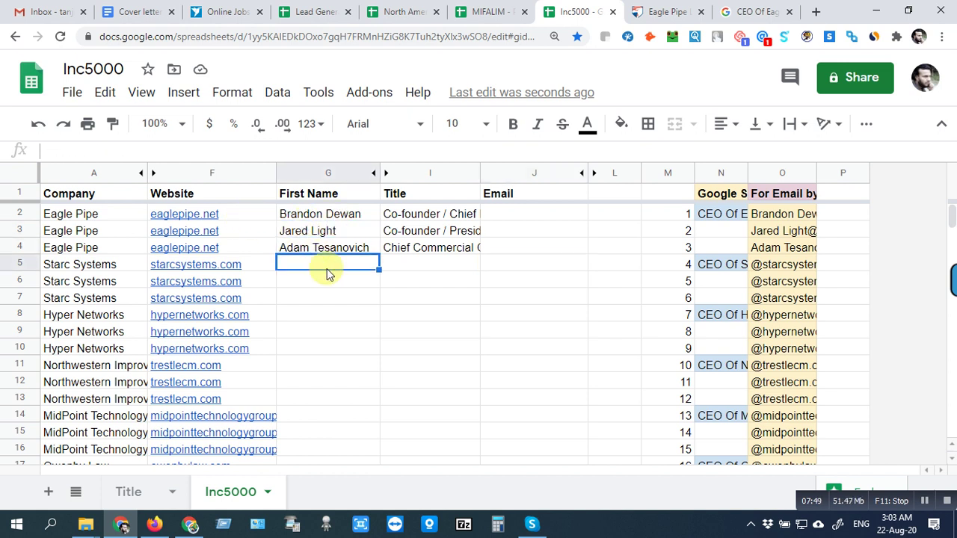
{"action": "left_click", "coordinate": [457, 270]}
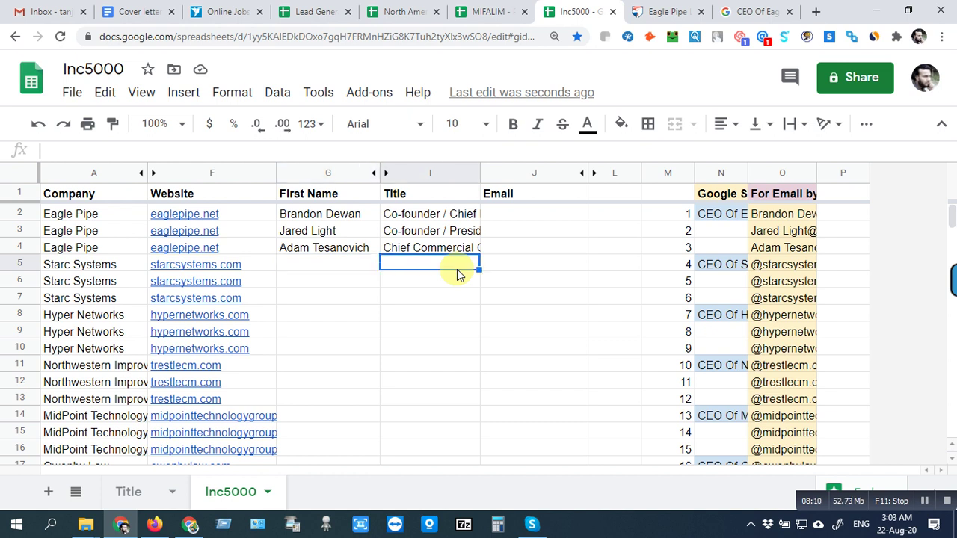
{"action": "left_click", "coordinate": [353, 270]}
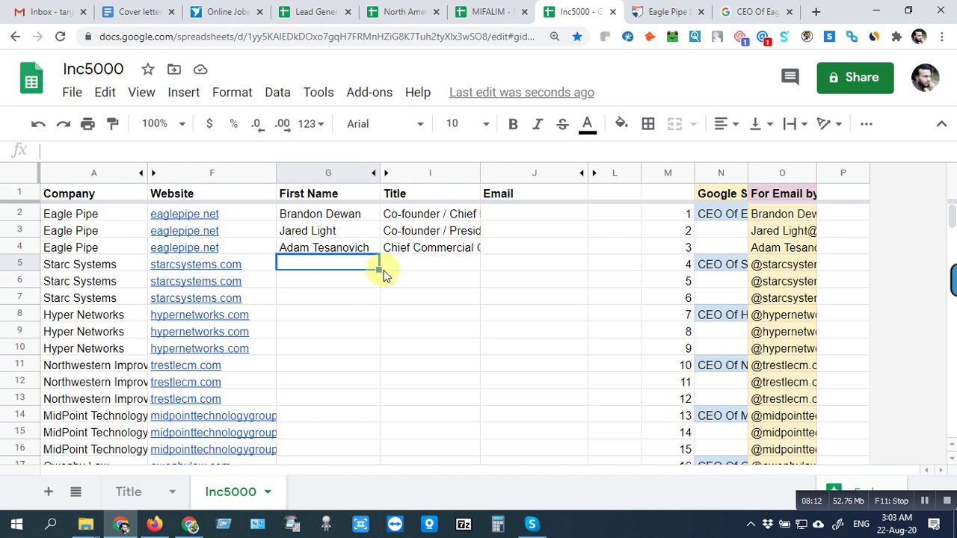
{"action": "left_click", "coordinate": [383, 268]}
{"action": "left_click", "coordinate": [304, 272]}
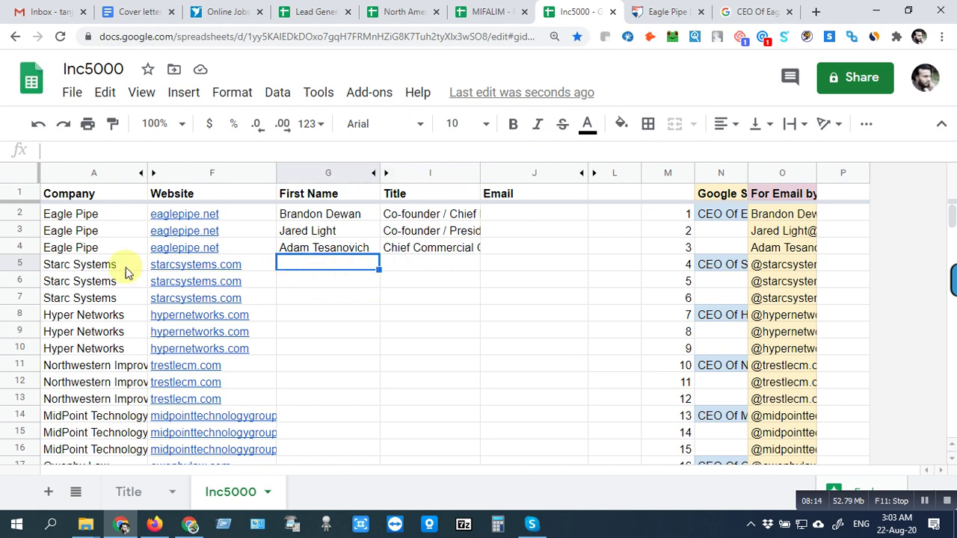
{"action": "left_click", "coordinate": [59, 265]}
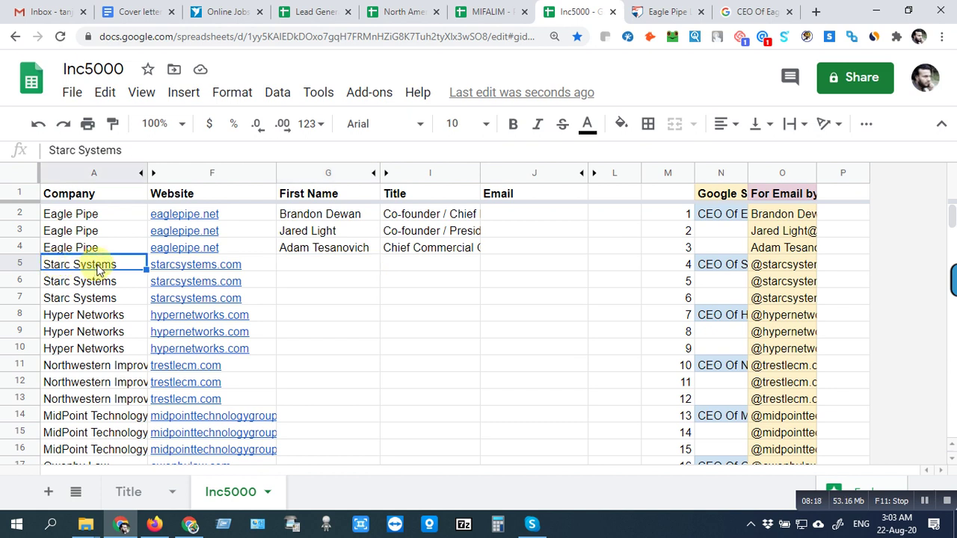
{"action": "left_click", "coordinate": [371, 266]}
Step: Enter "Director" in Title cell I5 for the first Starc Systems row
{"action": "left_click", "coordinate": [426, 268]}
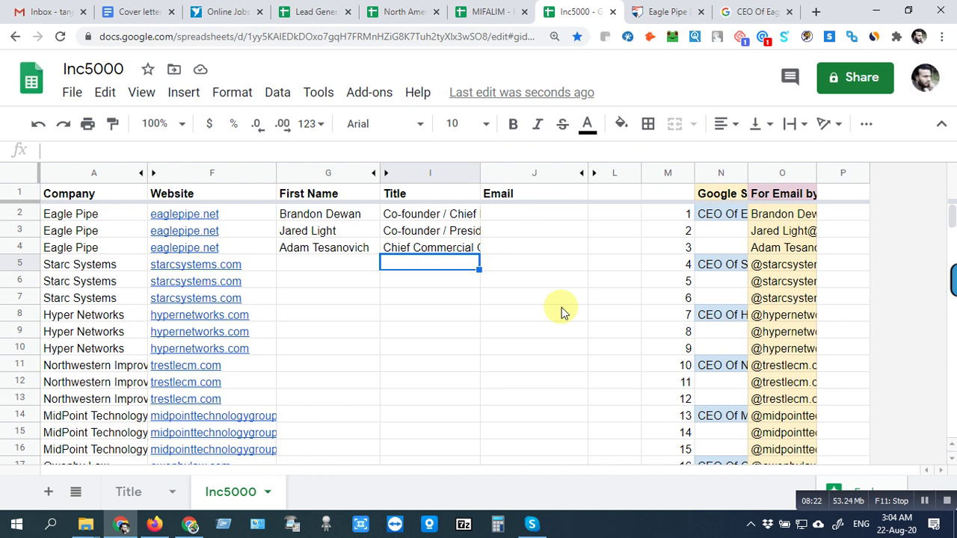
{"action": "type", "text": "Direc"}
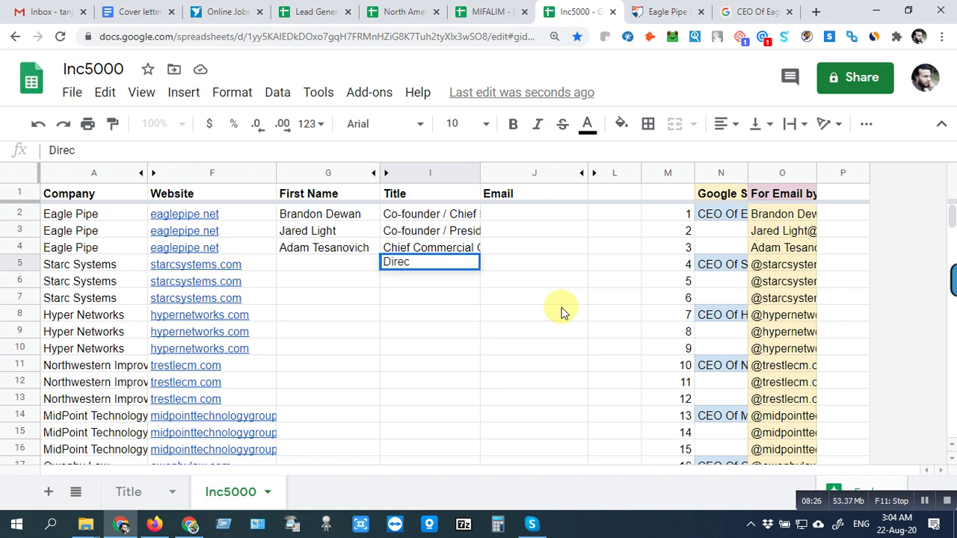
{"action": "type", "text": "tor"}
{"action": "key", "text": "Return"}
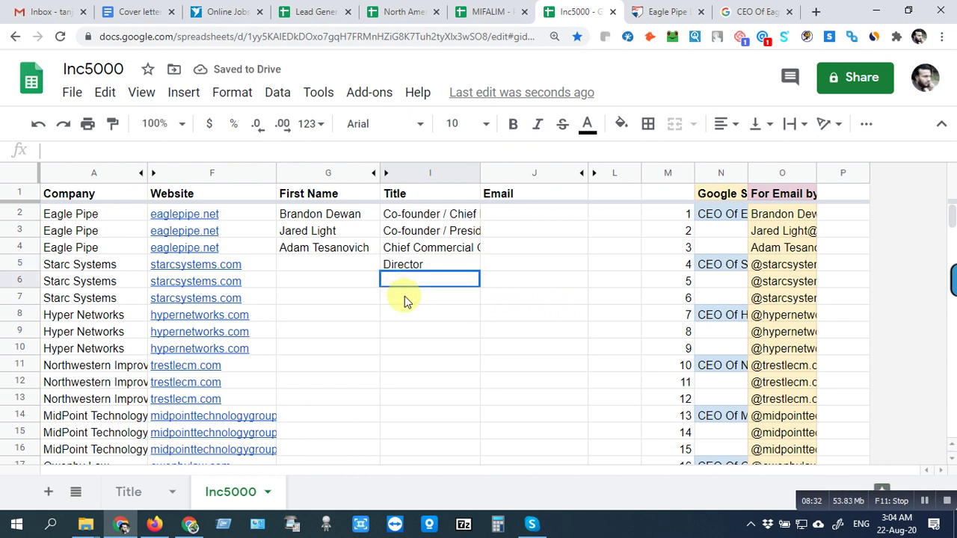
{"action": "mouse_move", "coordinate": [404, 295]}
{"action": "left_mouse_down"}
{"action": "mouse_move", "coordinate": [403, 314]}
{"action": "mouse_move", "coordinate": [404, 301]}
{"action": "left_mouse_up"}
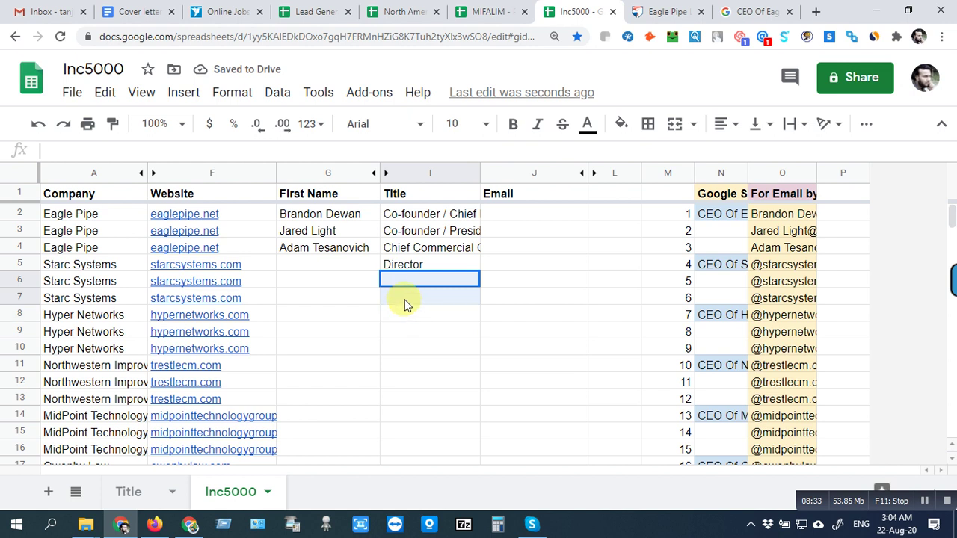
{"action": "left_click", "coordinate": [323, 260]}
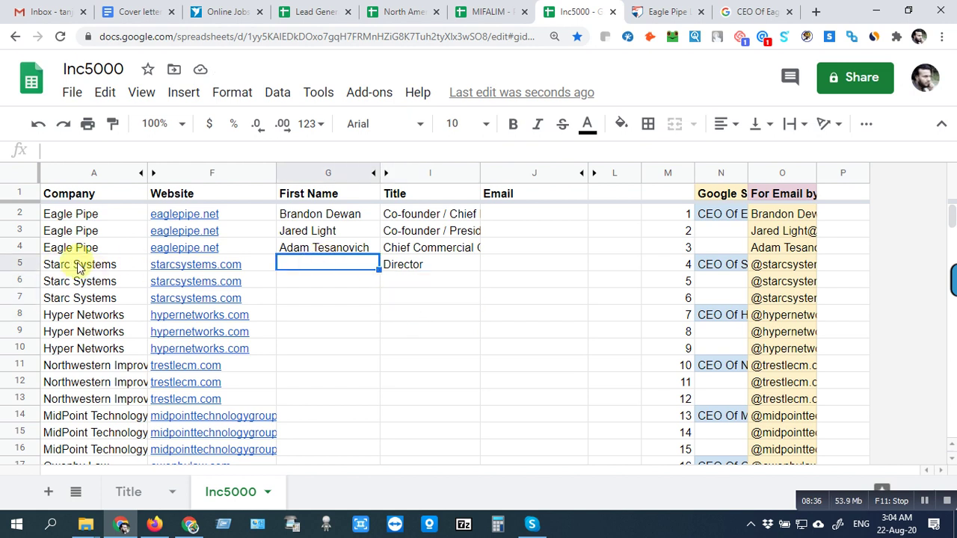
{"action": "left_click", "coordinate": [406, 282]}
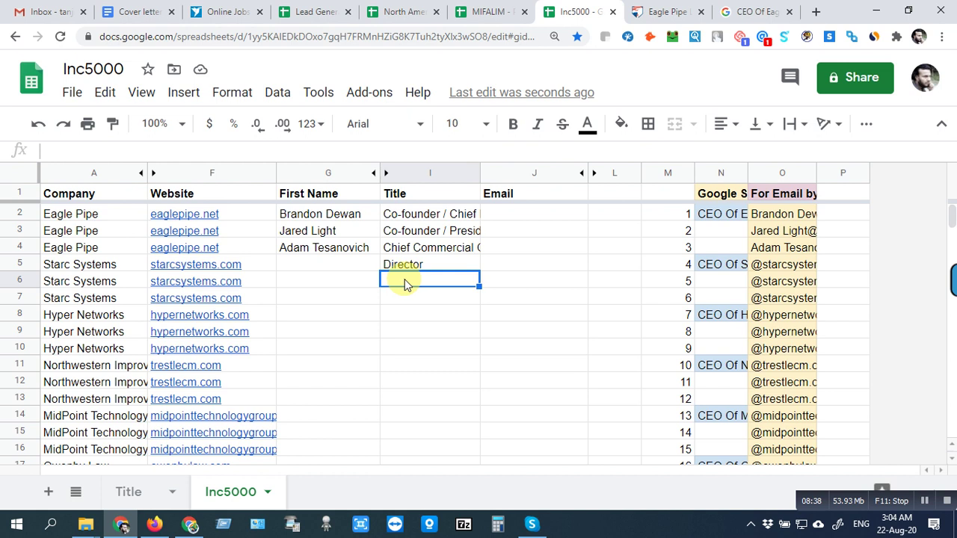
{"action": "left_click", "coordinate": [353, 283]}
{"action": "left_click", "coordinate": [422, 267]}
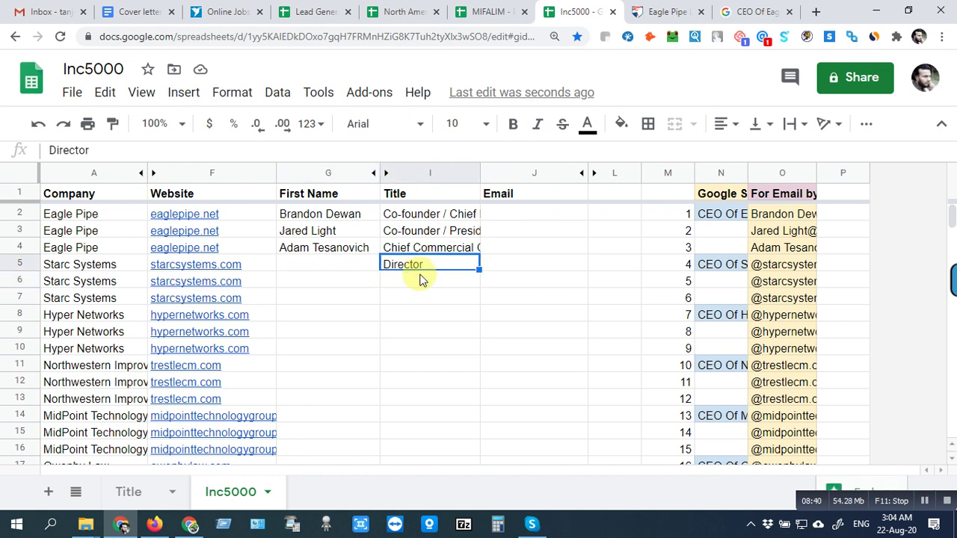
{"action": "left_click", "coordinate": [419, 282]}
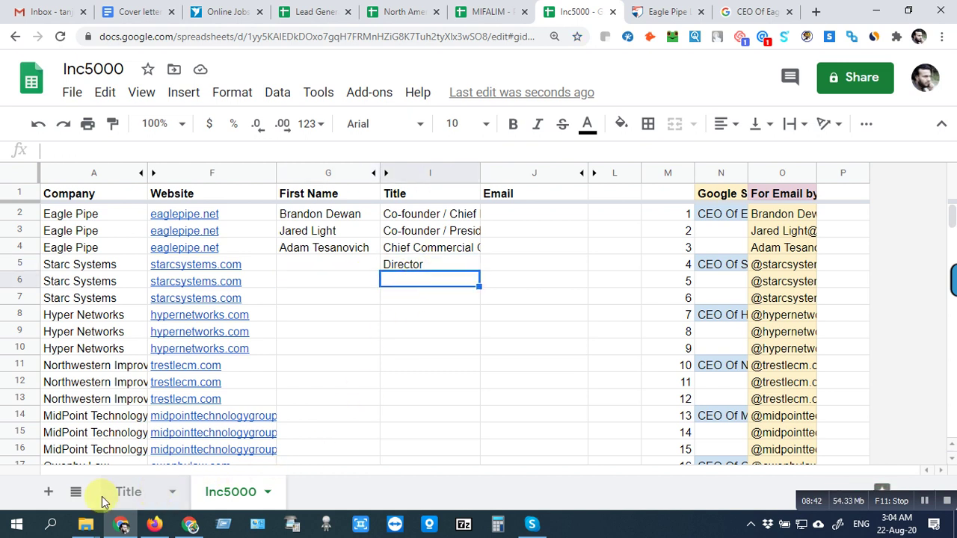
Step: Check the target titles on the Title sheet and clear the "Director" entry from cell I5 of the Inc5000 sheet
{"action": "left_click", "coordinate": [126, 497]}
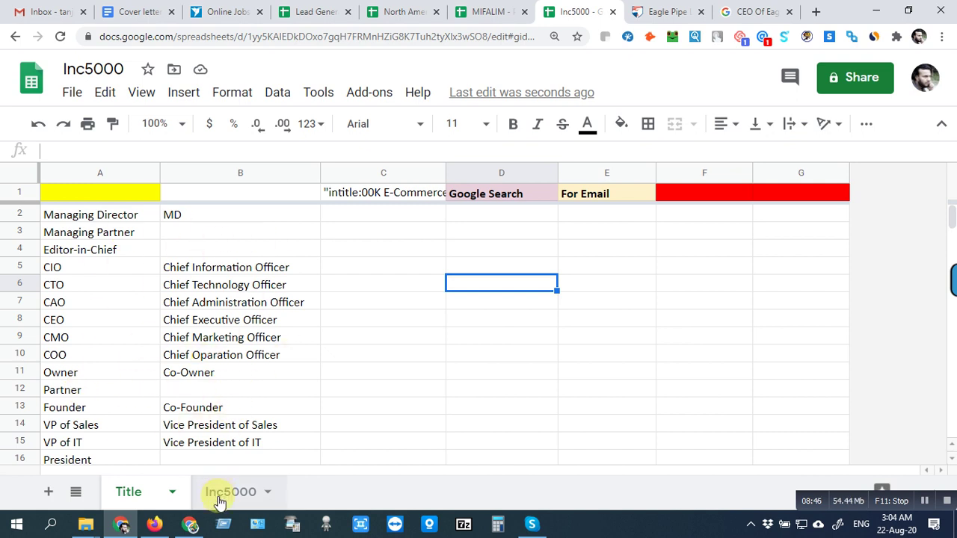
{"action": "key", "text": "ctrl+shift+Page_Down"}
{"action": "left_click", "coordinate": [457, 315]}
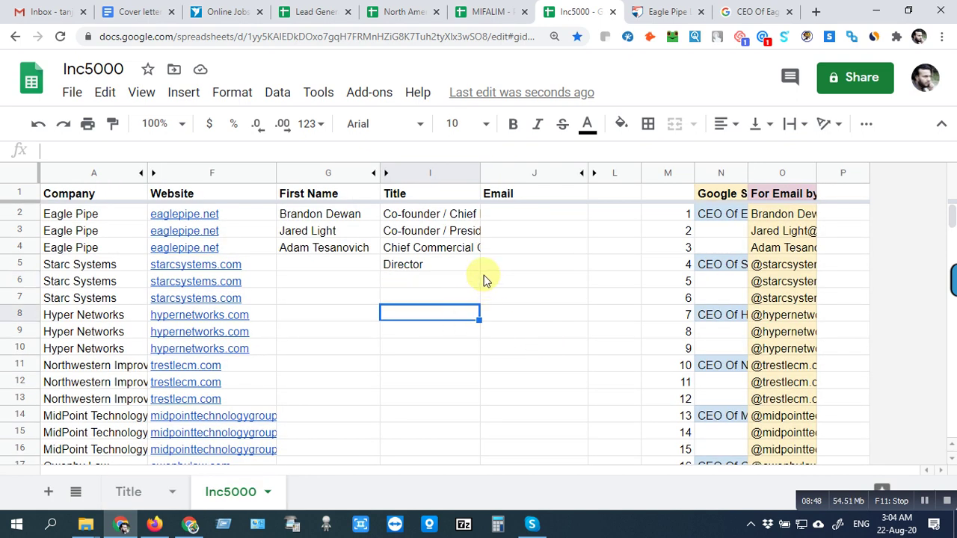
{"action": "left_click", "coordinate": [458, 267]}
{"action": "key", "text": "Delete"}
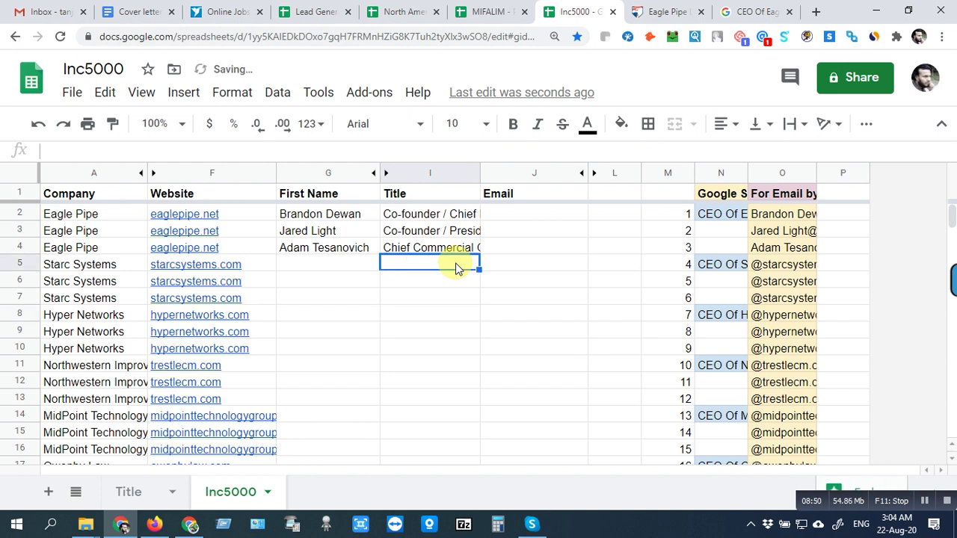
{"action": "left_click", "coordinate": [534, 221]}
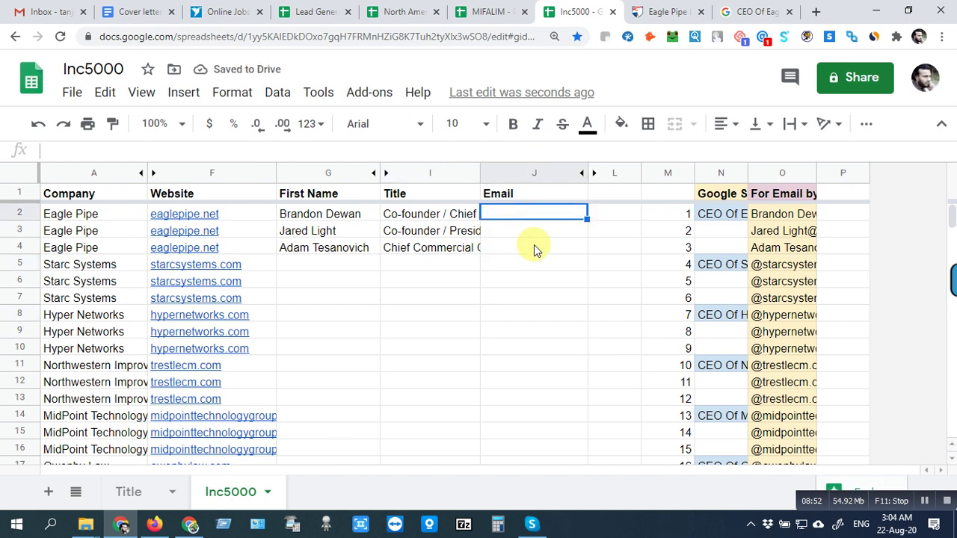
{"action": "left_click", "coordinate": [533, 246]}
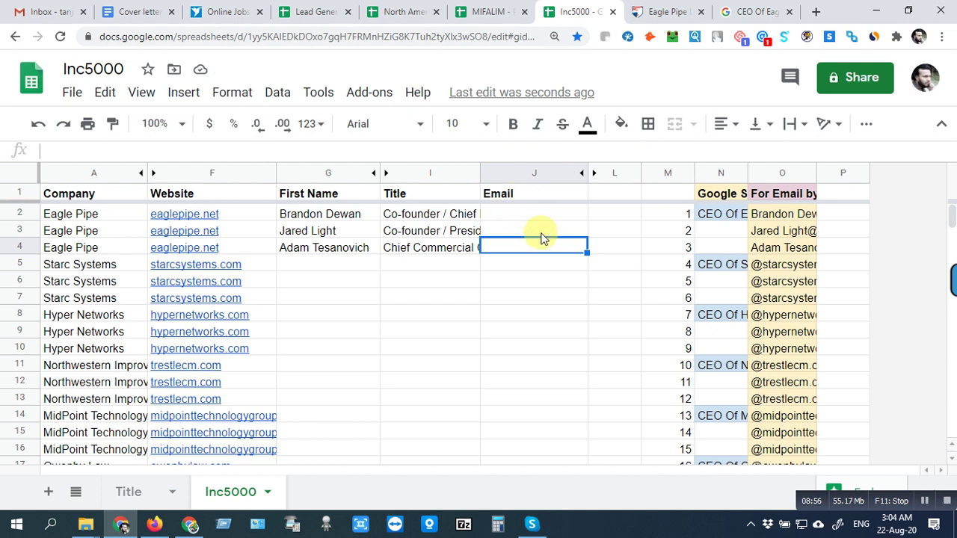
{"action": "left_click", "coordinate": [541, 217]}
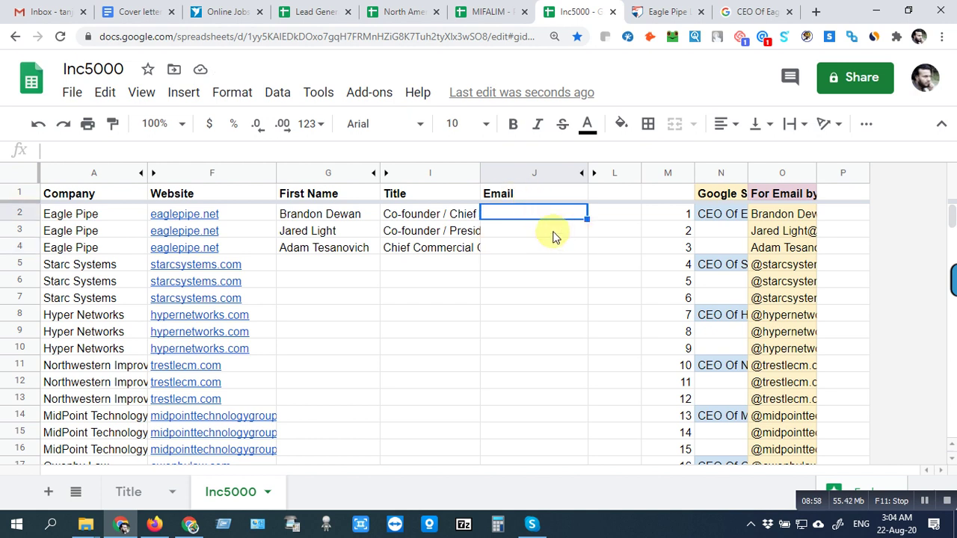
{"action": "left_click", "coordinate": [553, 237]}
{"action": "left_click", "coordinate": [541, 216]}
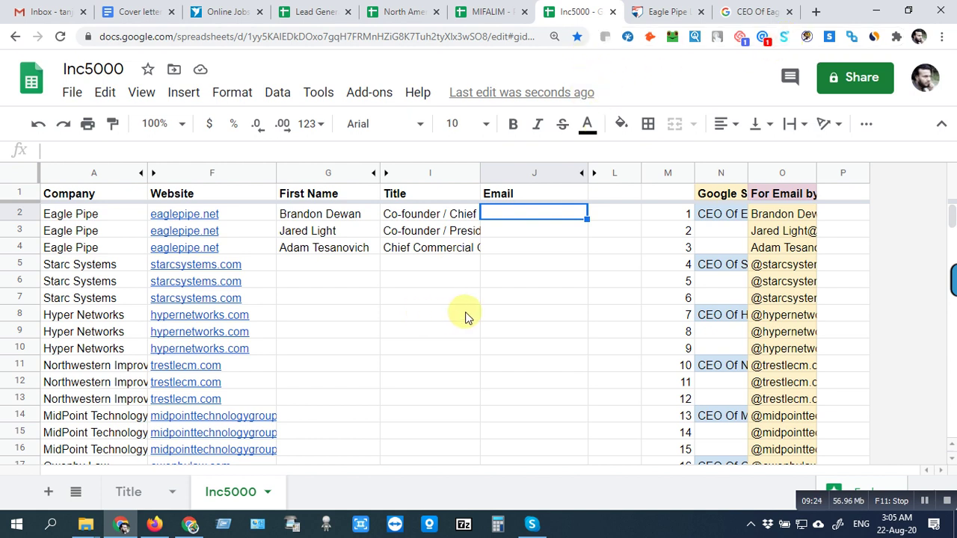
{"action": "left_click", "coordinate": [551, 299]}
{"action": "left_click", "coordinate": [527, 231]}
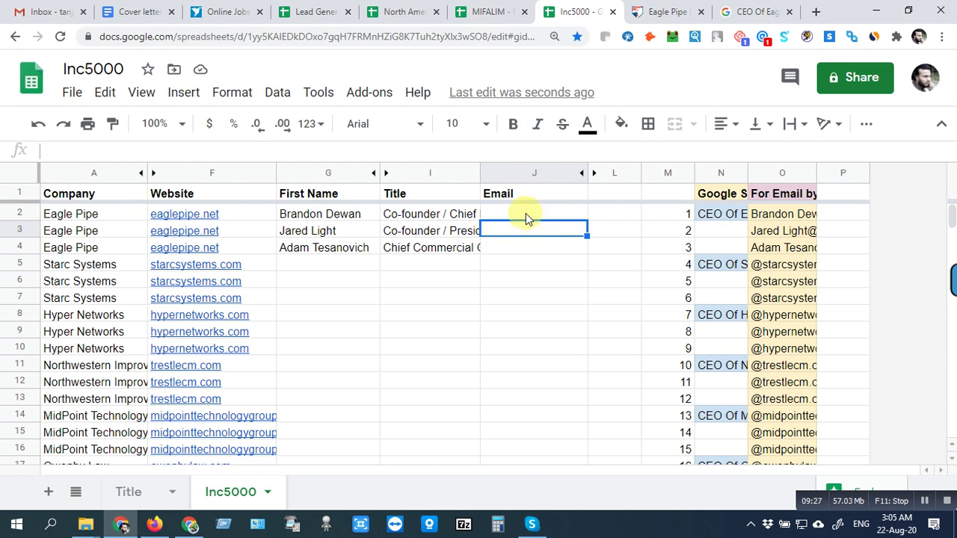
{"action": "left_click", "coordinate": [525, 213]}
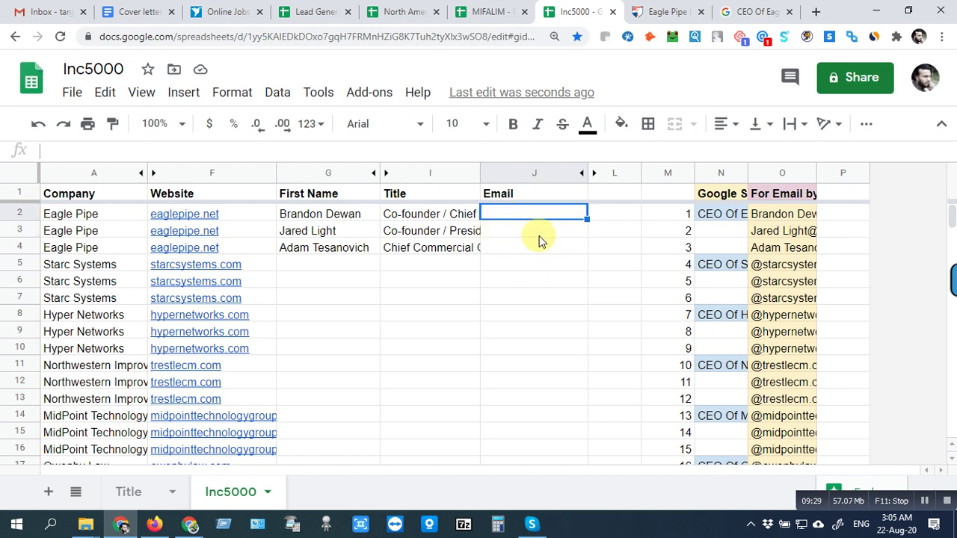
{"action": "left_click", "coordinate": [516, 248]}
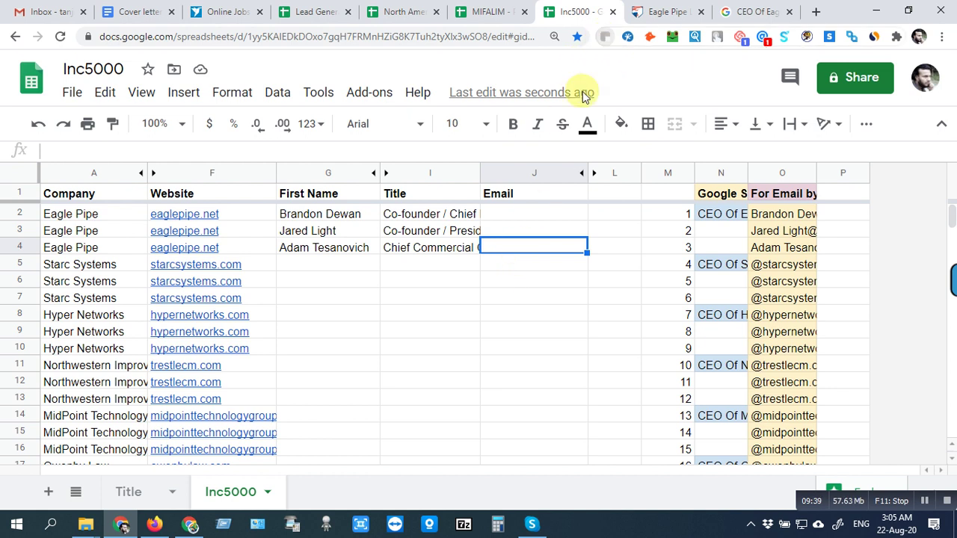
{"action": "left_click", "coordinate": [391, 263]}
{"action": "left_click", "coordinate": [364, 264]}
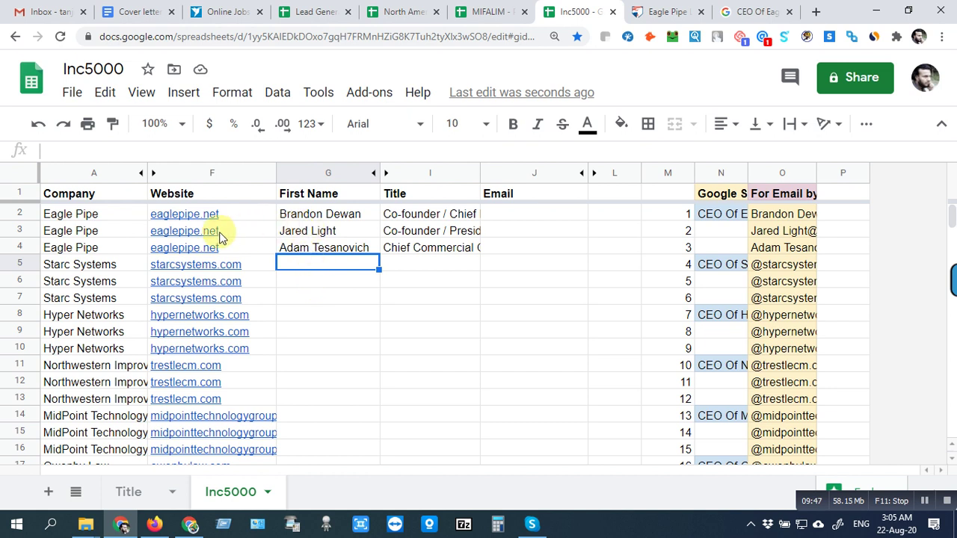
Step: Copy the Eagle Pipe website domain from Website cell F2
{"action": "left_click", "coordinate": [179, 217]}
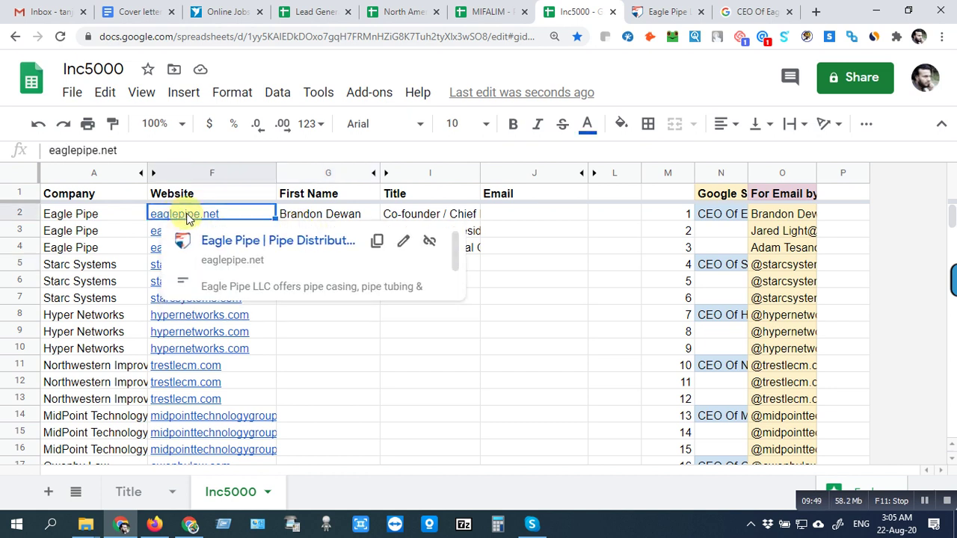
{"action": "right_click", "coordinate": [184, 215]}
{"action": "mouse_move", "coordinate": [213, 218]}
{"action": "left_click", "coordinate": [238, 149]}
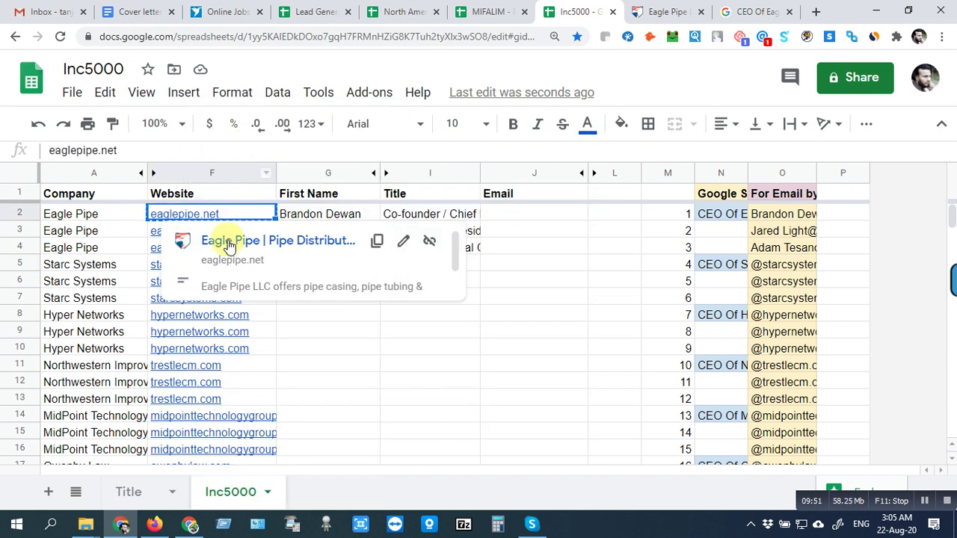
Step: Switch to Gmail, open the add-on's Find emails search and paste eaglepipe.net as the company domain
{"action": "left_click", "coordinate": [30, 9]}
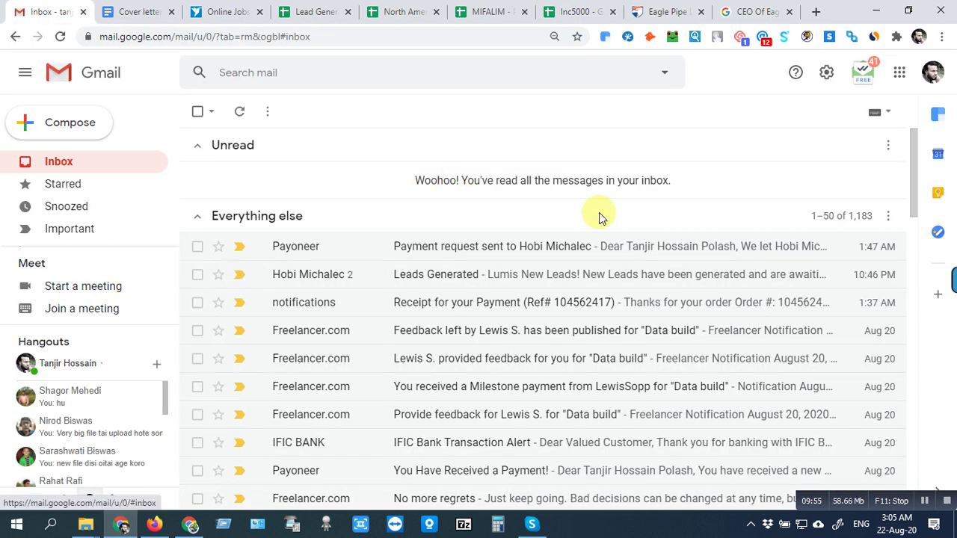
{"action": "left_click", "coordinate": [937, 117]}
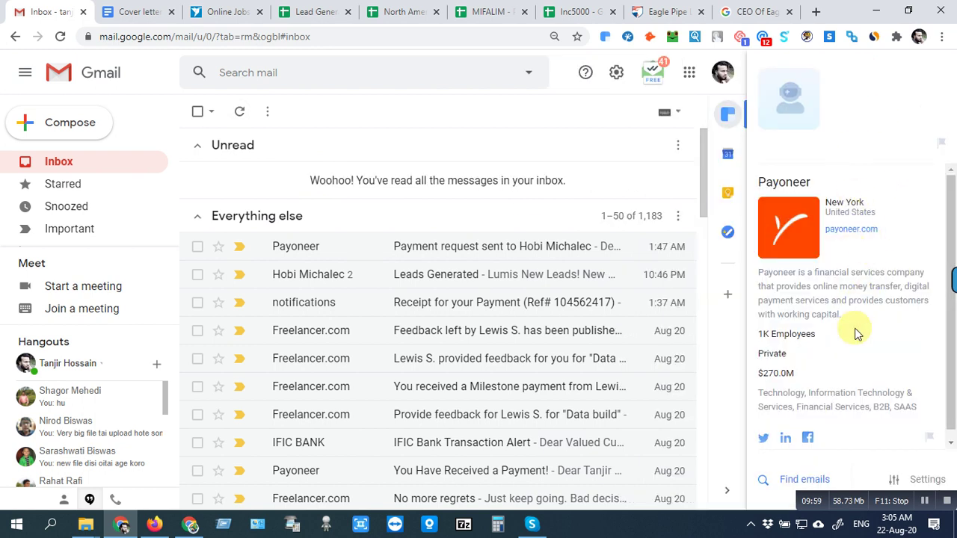
{"action": "left_click", "coordinate": [791, 482]}
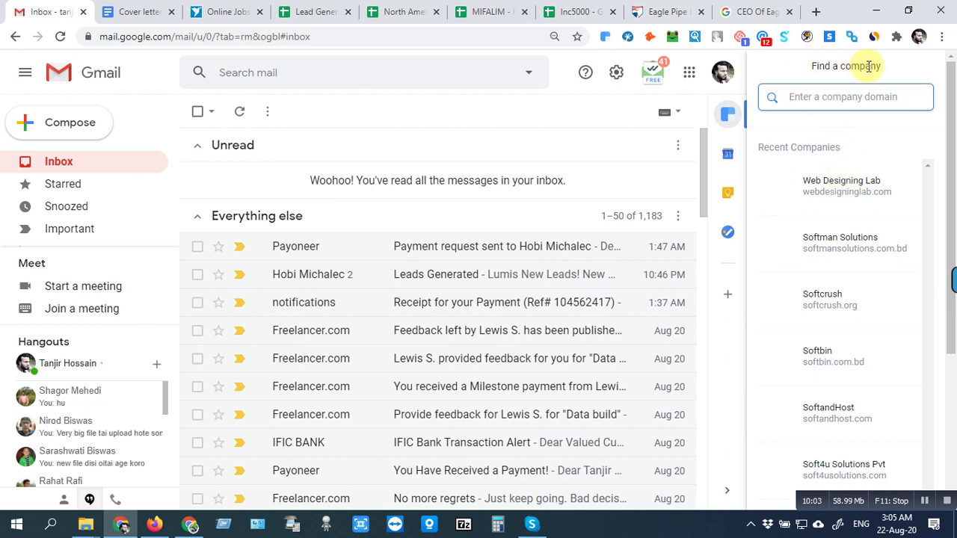
{"action": "right_click", "coordinate": [794, 100]}
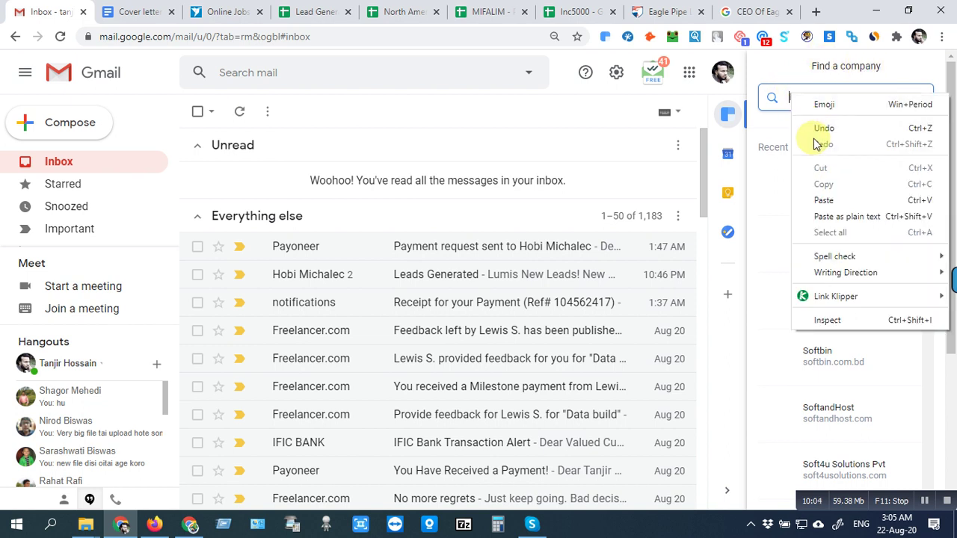
{"action": "left_click", "coordinate": [825, 199]}
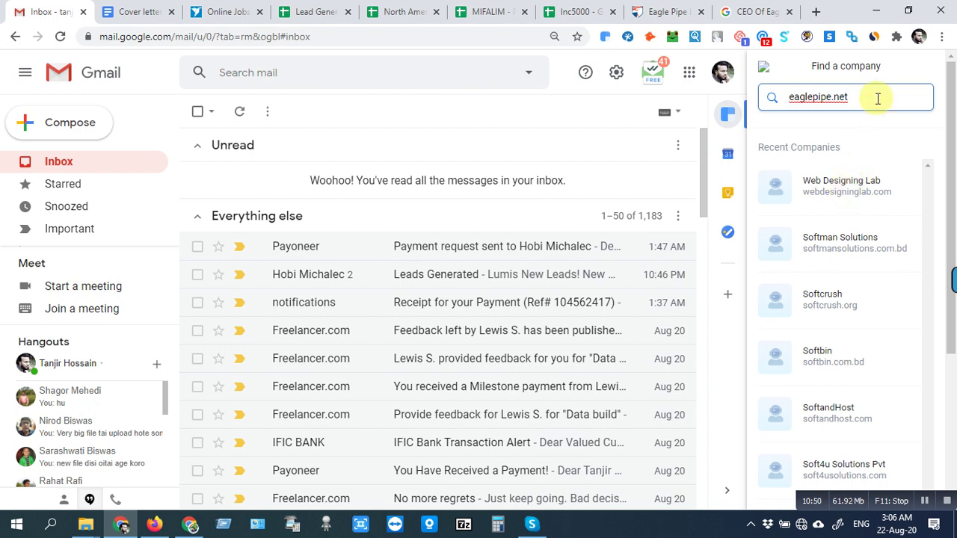
Step: Open the people search for the recent company Web Designing Lab and back out to the add-on's start page
{"action": "left_click", "coordinate": [837, 183]}
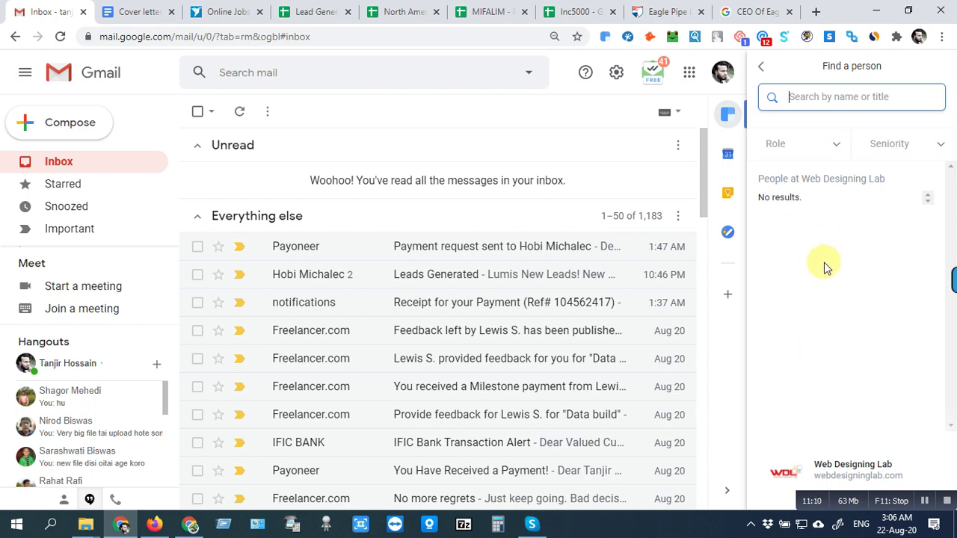
{"action": "left_click", "coordinate": [770, 94]}
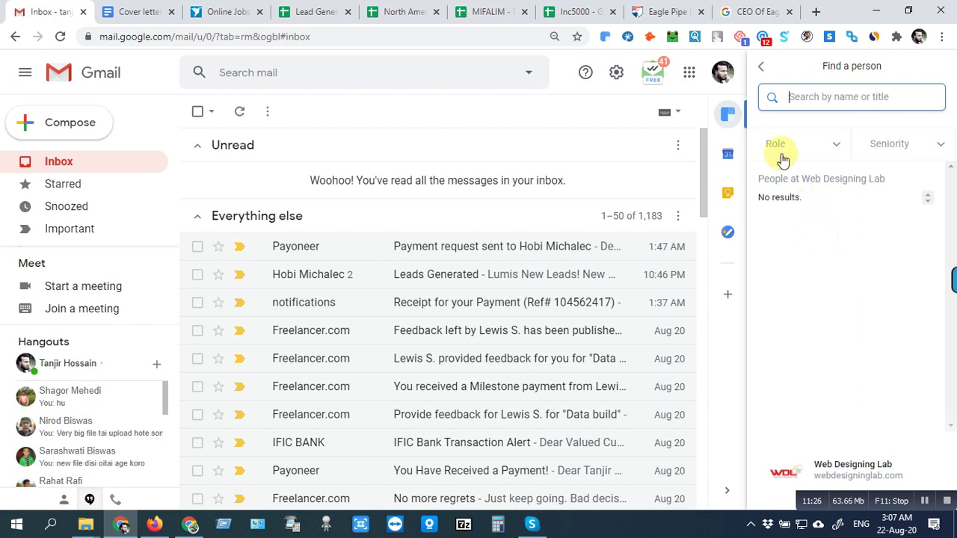
{"action": "left_click", "coordinate": [761, 70]}
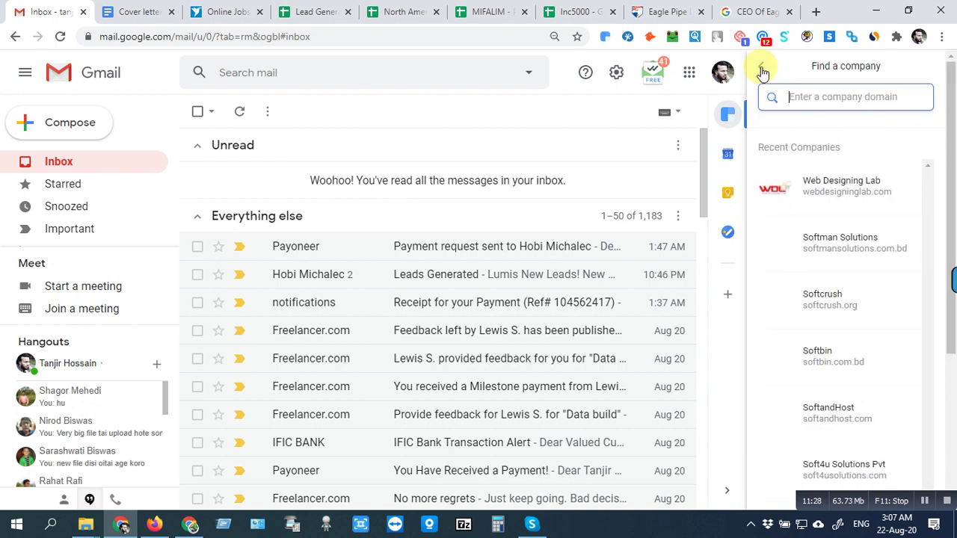
{"action": "left_click", "coordinate": [761, 70]}
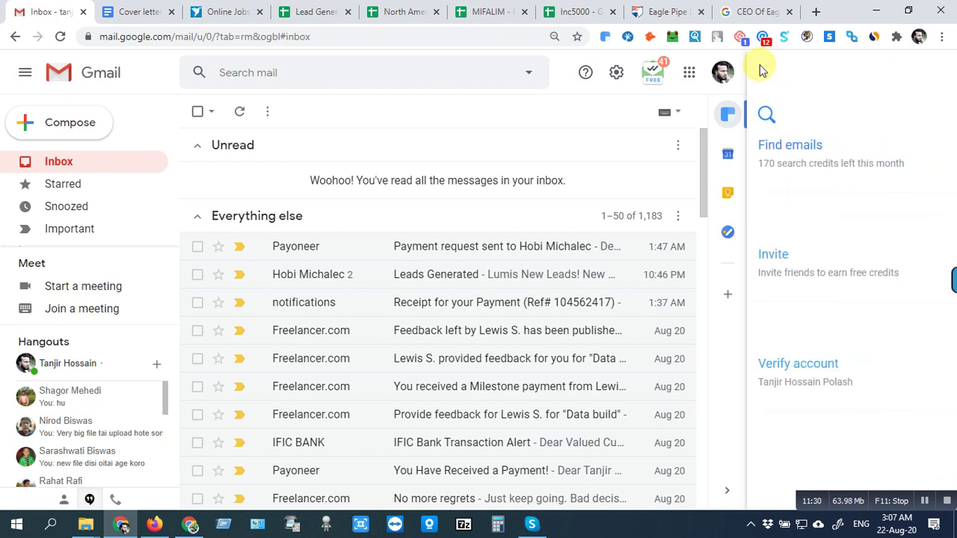
Step: Open a new message in Gmail and switch back to the Inc5000 spreadsheet
{"action": "left_click", "coordinate": [72, 127]}
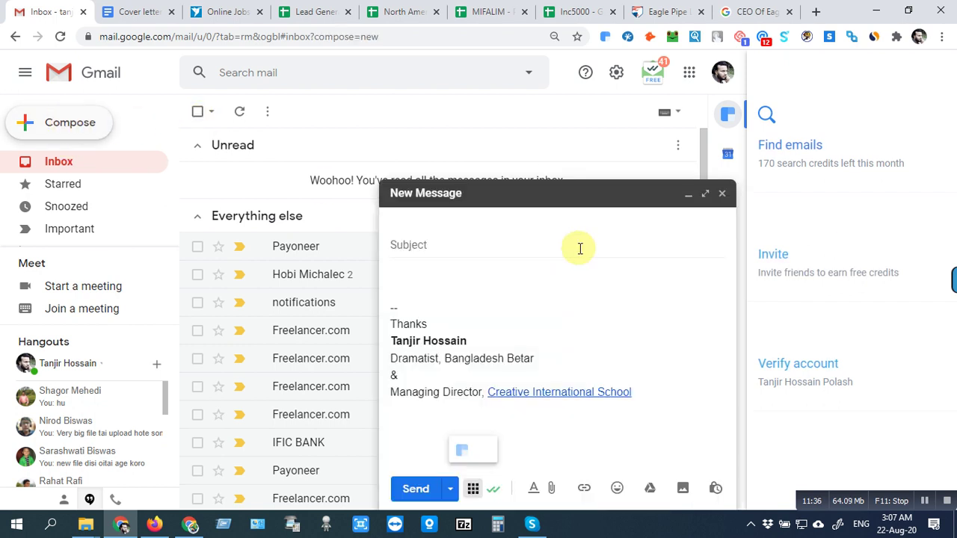
{"action": "left_click", "coordinate": [583, 11]}
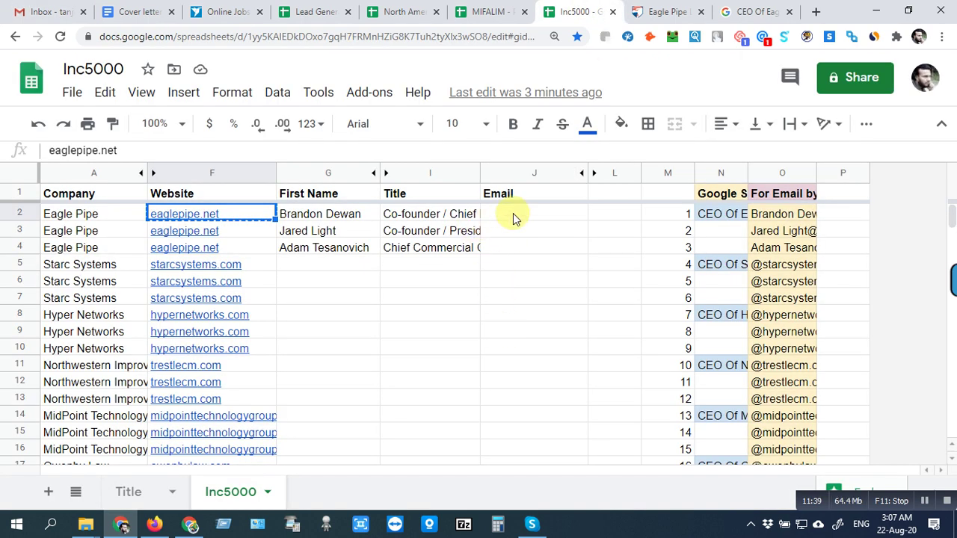
{"action": "left_click", "coordinate": [572, 215]}
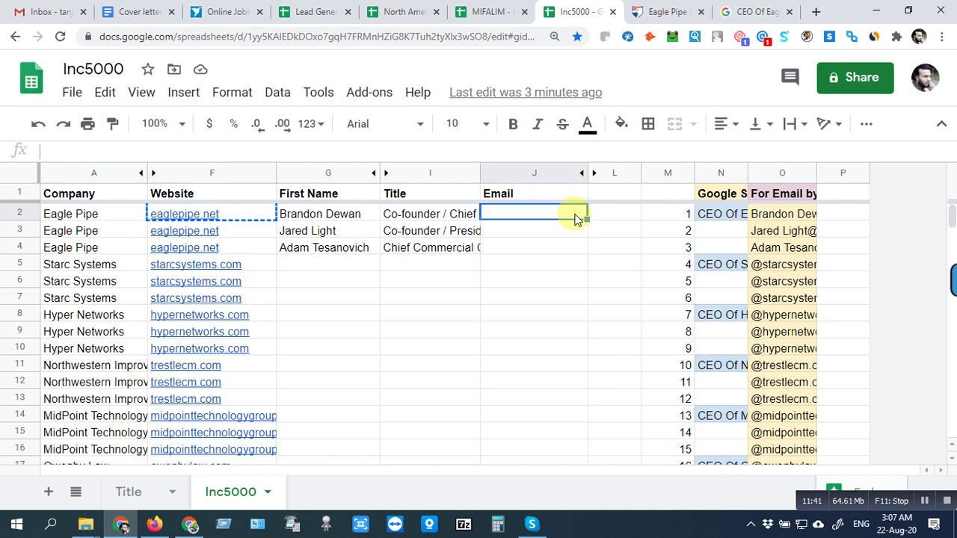
{"action": "left_click", "coordinate": [615, 215]}
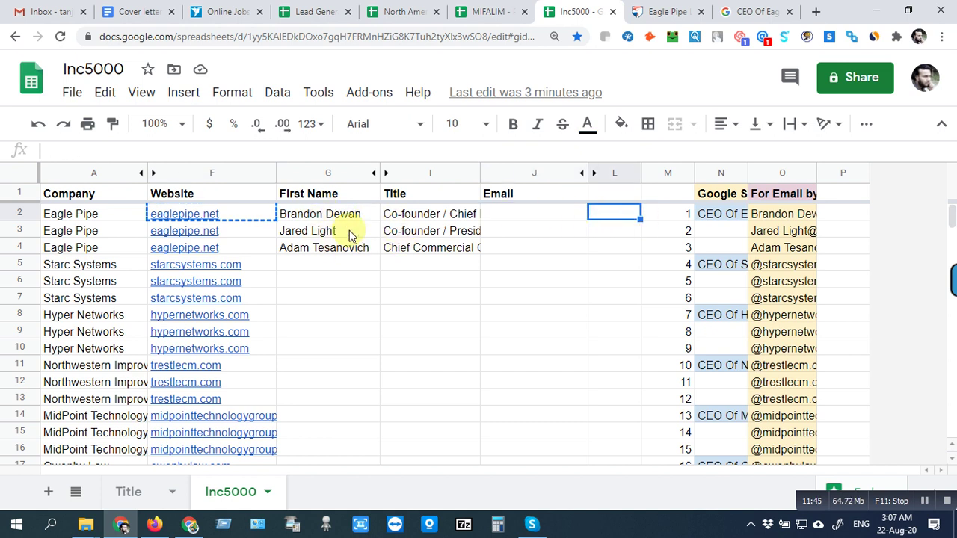
{"action": "left_click", "coordinate": [536, 213]}
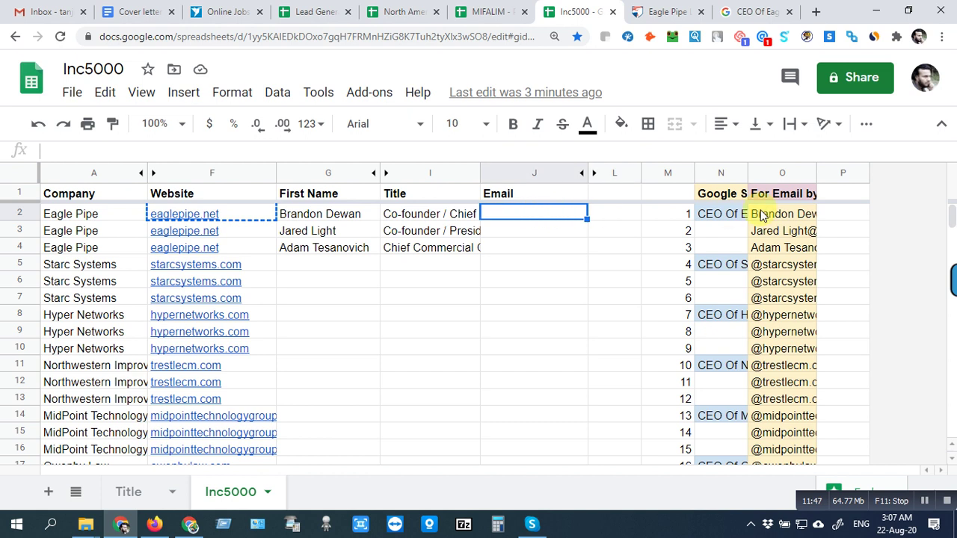
Step: Copy the combined name and domain from cell O2 and paste it as the recipient of the new Gmail message
{"action": "left_click", "coordinate": [780, 215]}
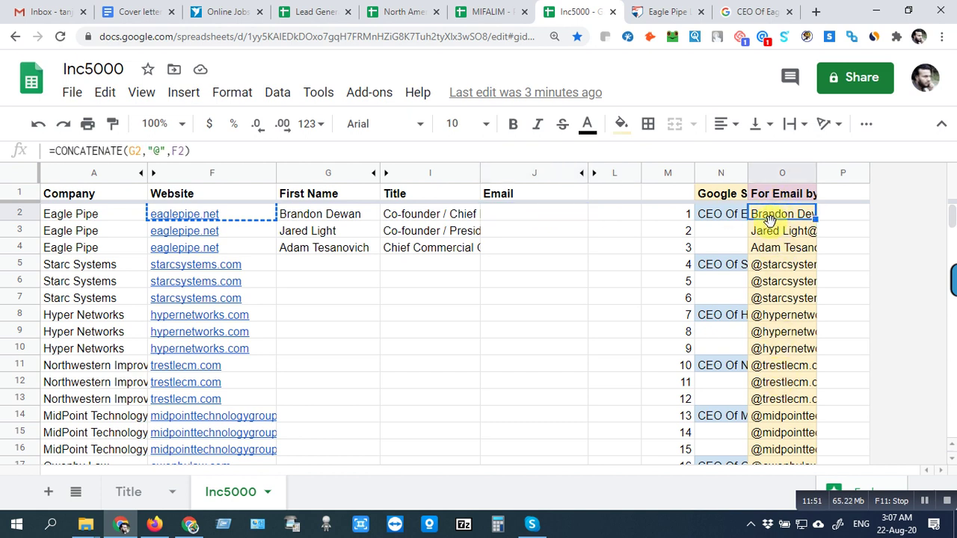
{"action": "right_click", "coordinate": [780, 217]}
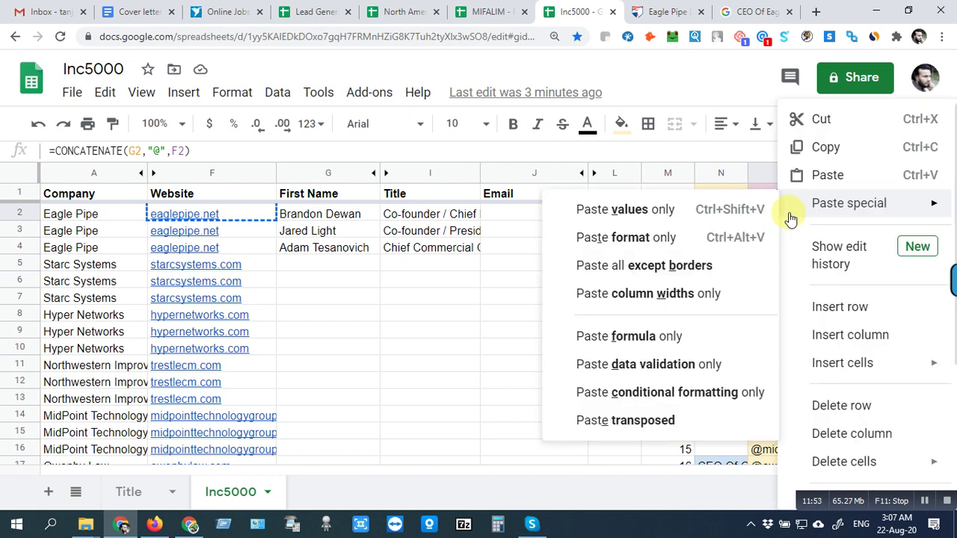
{"action": "left_click", "coordinate": [820, 145]}
{"action": "left_click", "coordinate": [23, 9]}
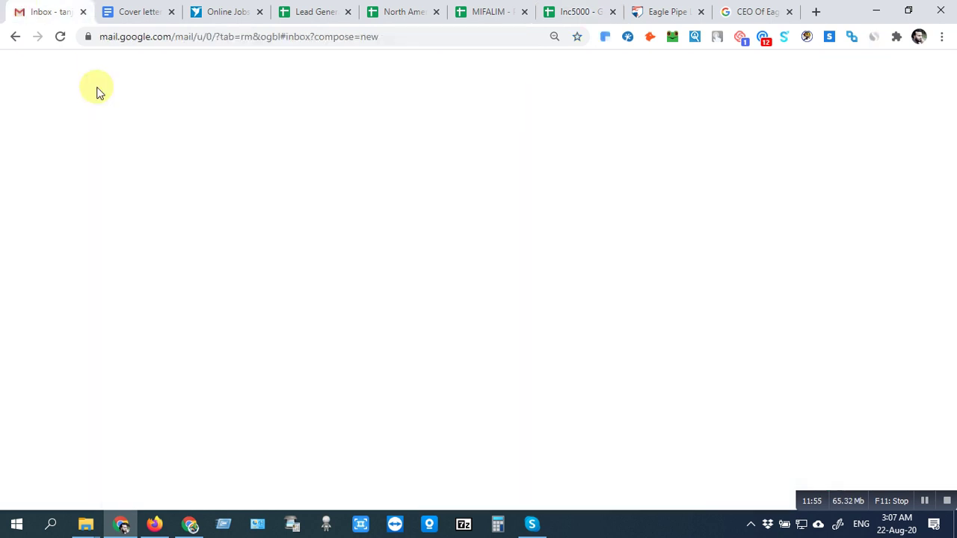
{"action": "right_click", "coordinate": [431, 223]}
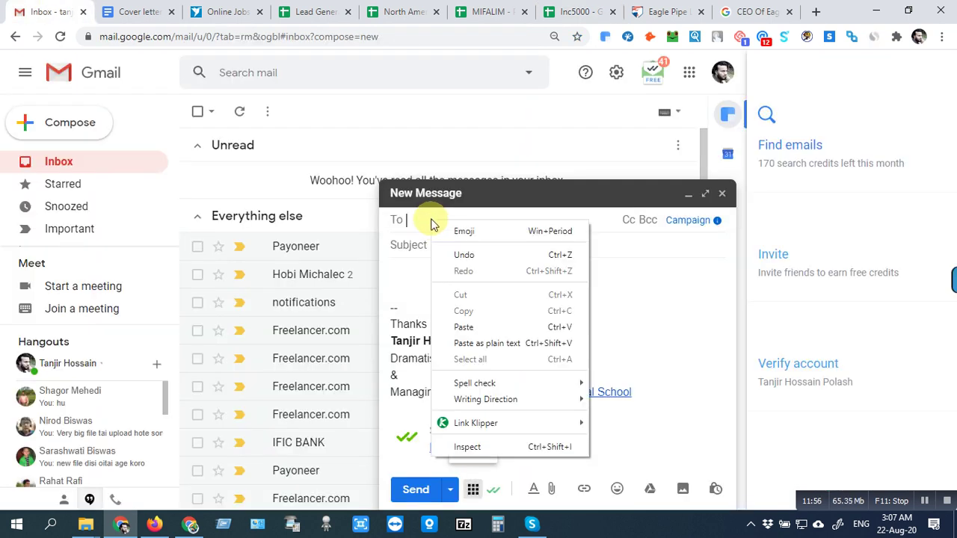
{"action": "left_click", "coordinate": [465, 327]}
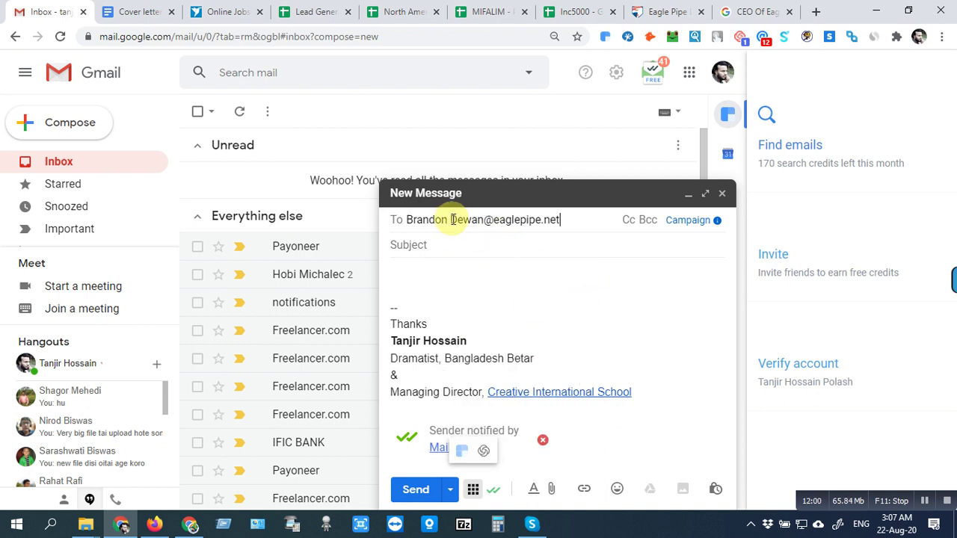
Step: Re-enter the space between the recipient's first and last names to generate address variants, and copy the highlighted variant's email from its contact card
{"action": "left_click", "coordinate": [484, 295]}
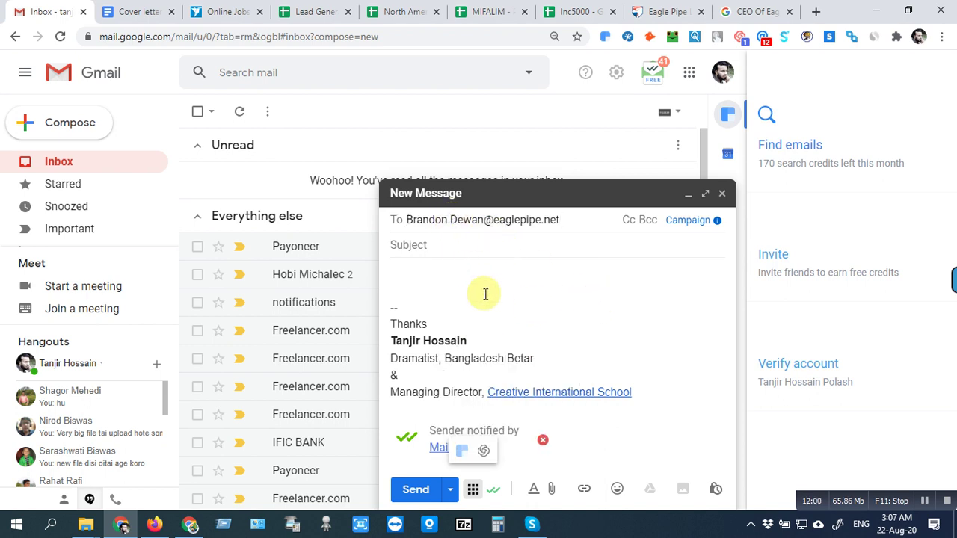
{"action": "left_click", "coordinate": [450, 219]}
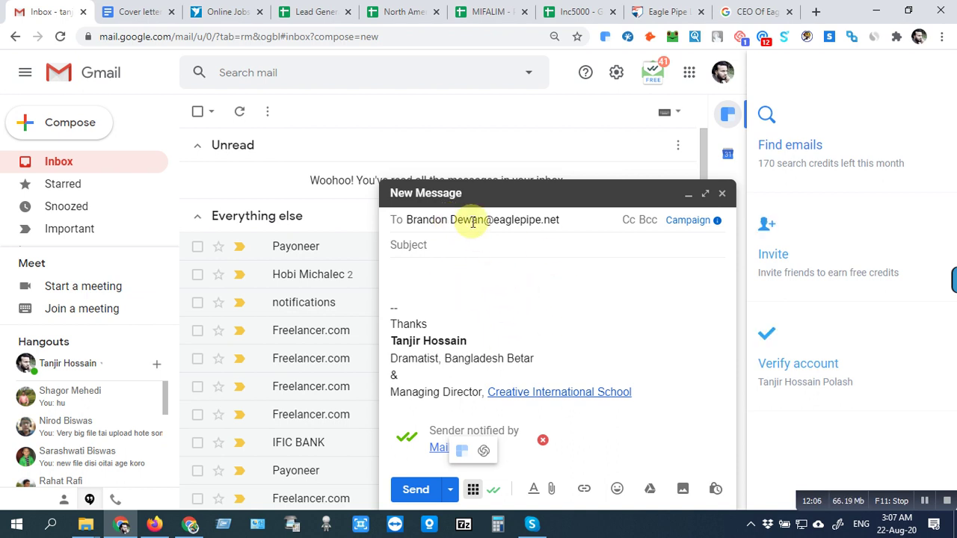
{"action": "key", "text": "BackSpace"}
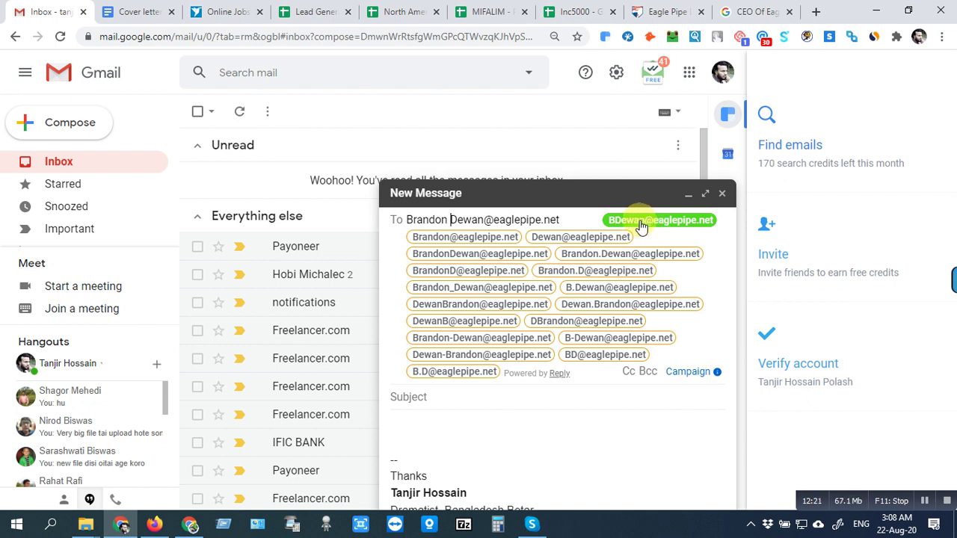
{"action": "mouse_move", "coordinate": [641, 225]}
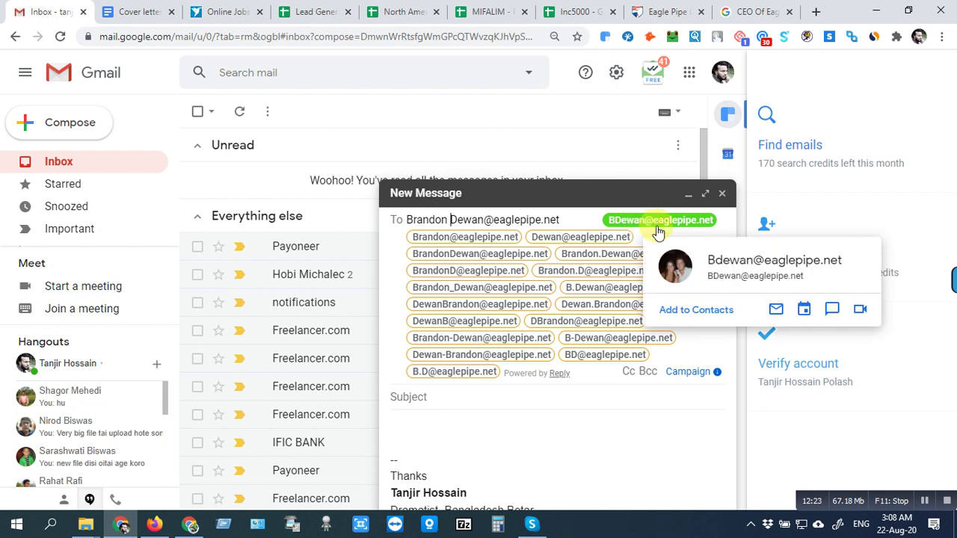
{"action": "right_click", "coordinate": [737, 276]}
{"action": "left_click", "coordinate": [774, 414]}
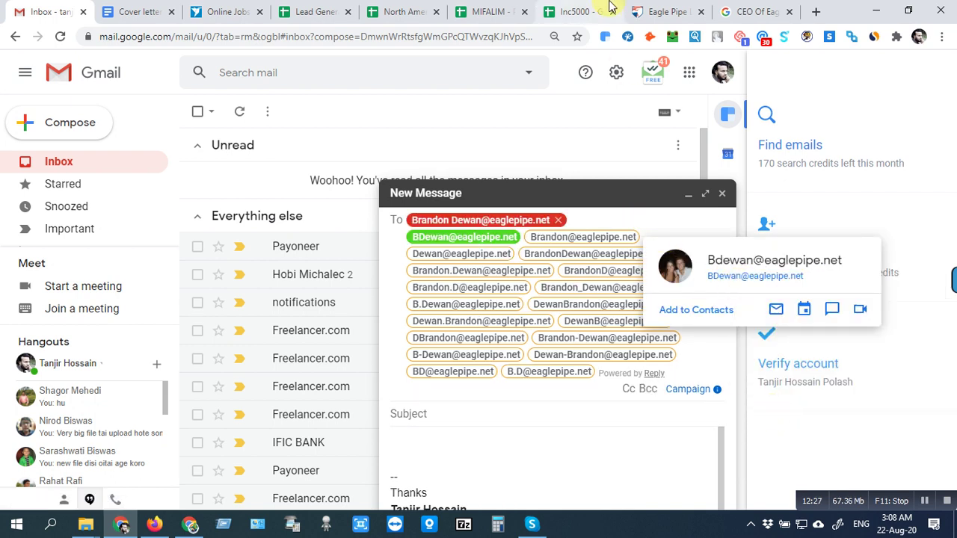
Step: Switch to the Inc5000 spreadsheet and paste the copied email address into Email cell J2
{"action": "left_click", "coordinate": [576, 12]}
{"action": "left_click", "coordinate": [521, 217]}
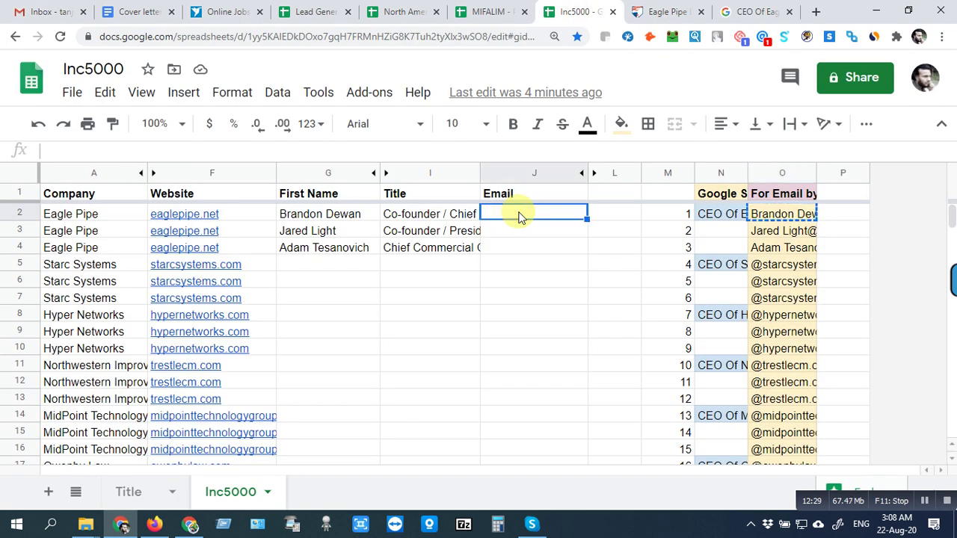
{"action": "right_click", "coordinate": [522, 217]}
{"action": "left_click", "coordinate": [550, 312]}
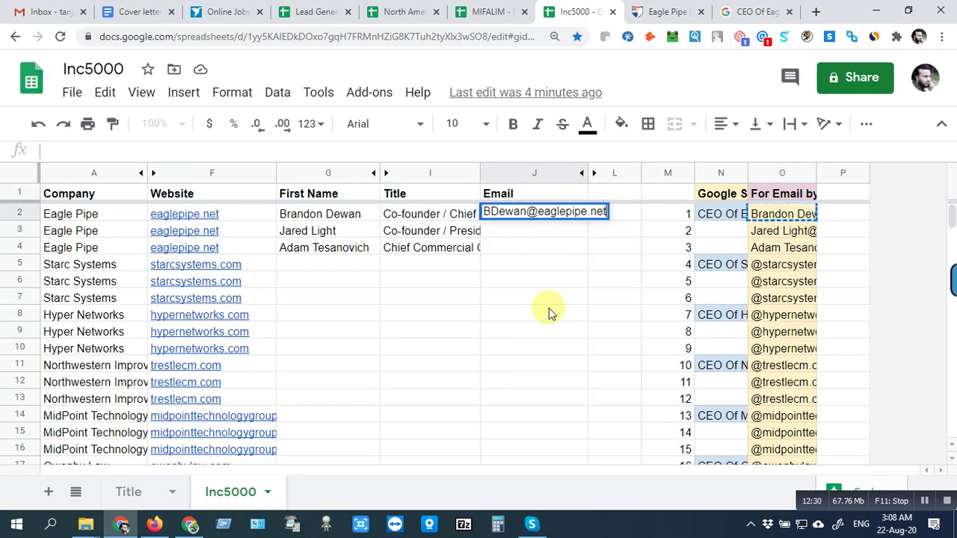
{"action": "left_click", "coordinate": [538, 231]}
Step: Copy the combined name and domain from cell O3 and switch to Gmail
{"action": "left_click", "coordinate": [774, 234]}
{"action": "right_click", "coordinate": [774, 234]}
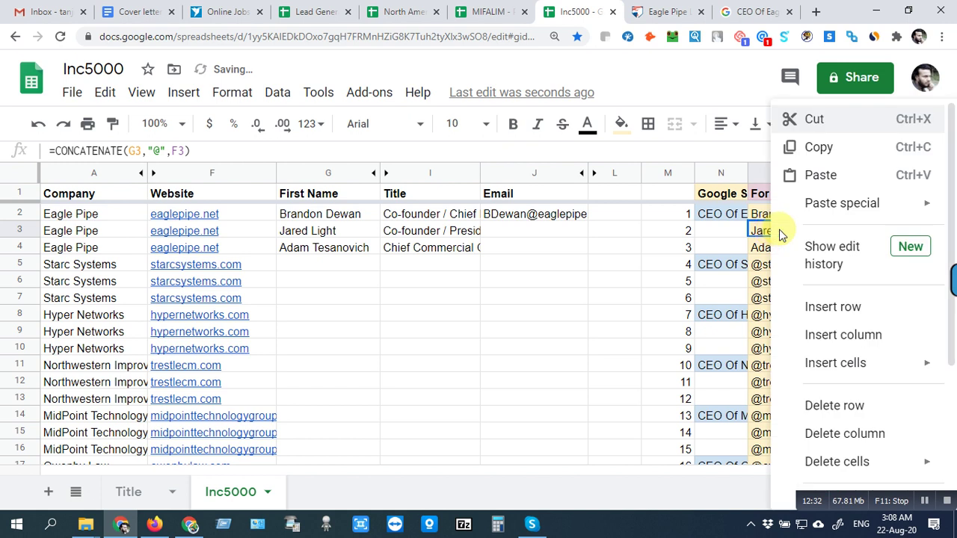
{"action": "left_click", "coordinate": [823, 149]}
{"action": "left_click", "coordinate": [38, 12]}
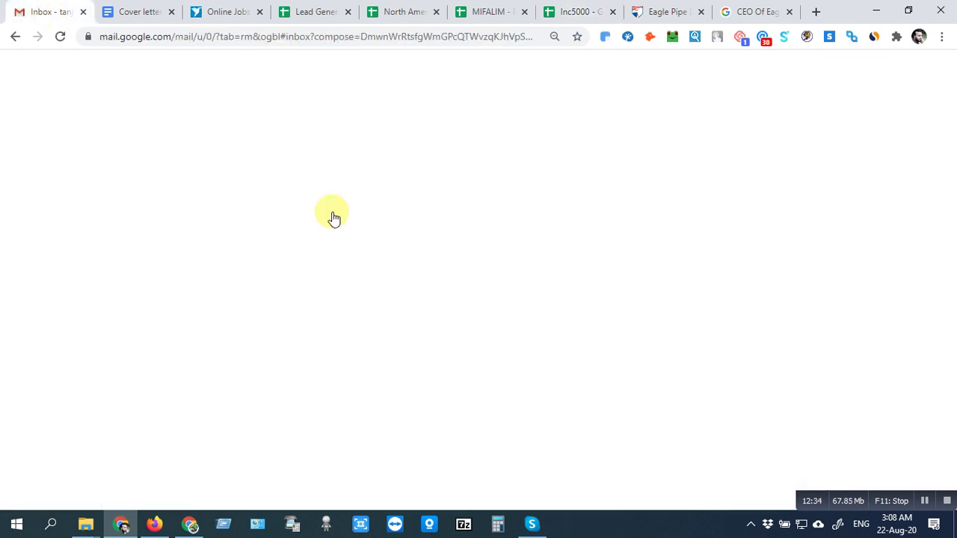
Step: Replace the draft's recipient with the string copied from O3 and generate its email address variants
{"action": "key", "text": "BackSpace"}
{"action": "key", "text": "ctrl+a"}
{"action": "key", "text": "BackSpace"}
{"action": "right_click", "coordinate": [431, 222]}
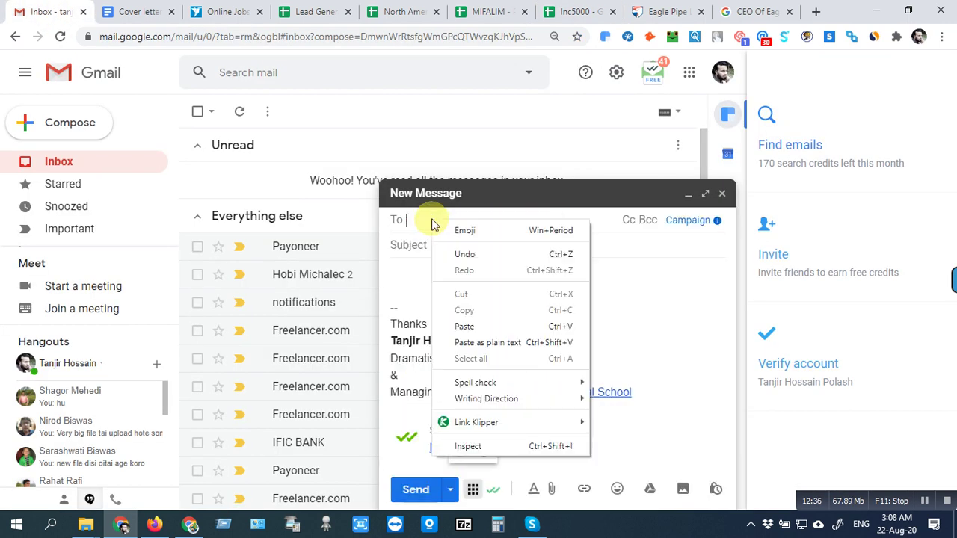
{"action": "left_click", "coordinate": [463, 326]}
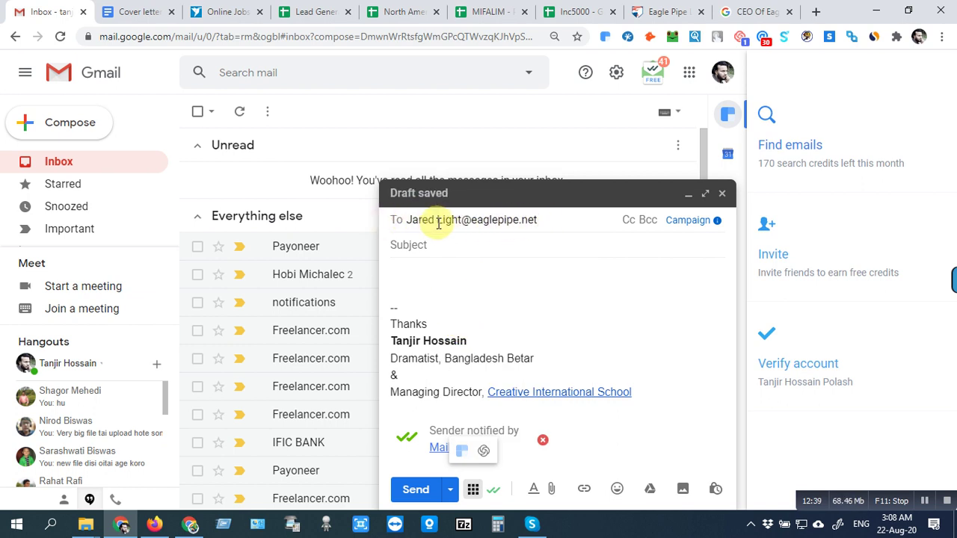
{"action": "left_click", "coordinate": [438, 221]}
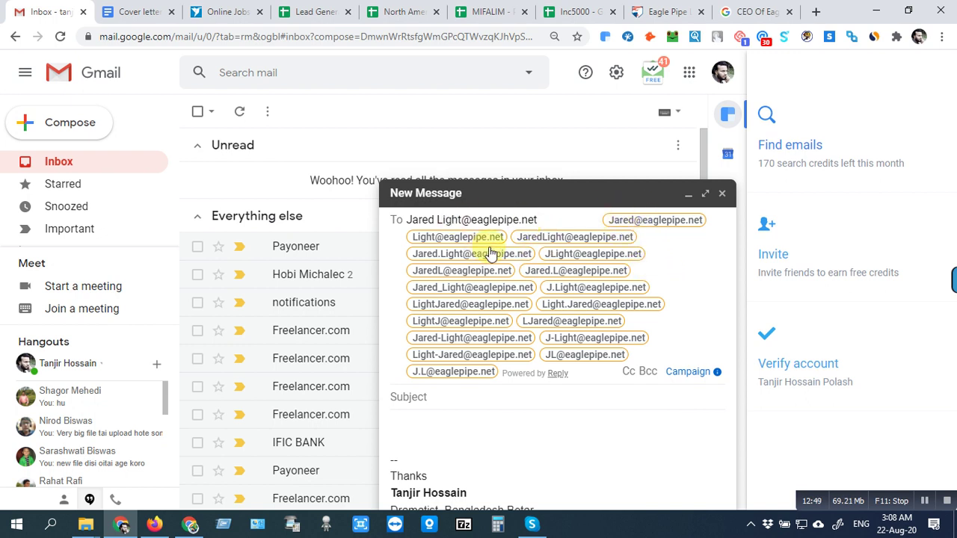
Step: Copy the combined name and domain from cell O4 of the Inc5000 spreadsheet and return to Gmail
{"action": "left_click", "coordinate": [574, 11]}
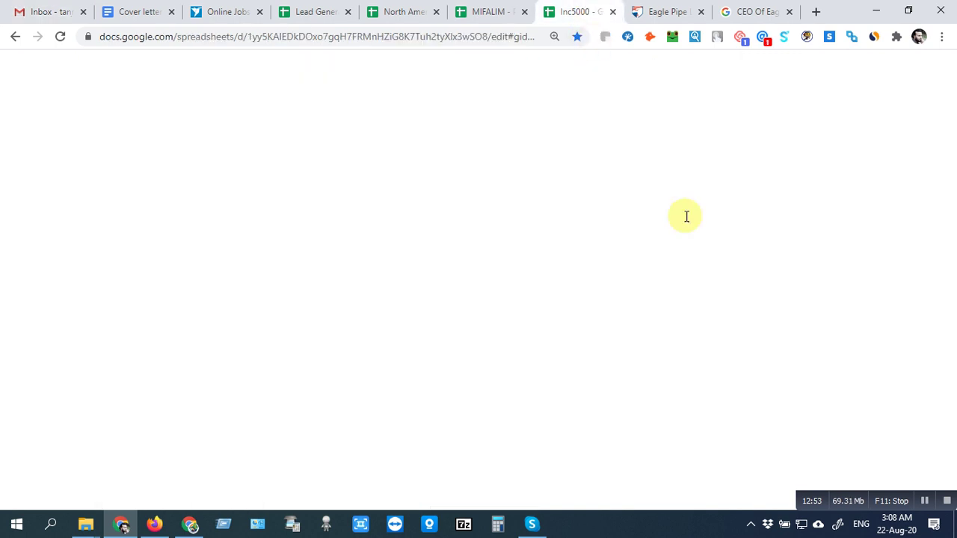
{"action": "right_click", "coordinate": [769, 247]}
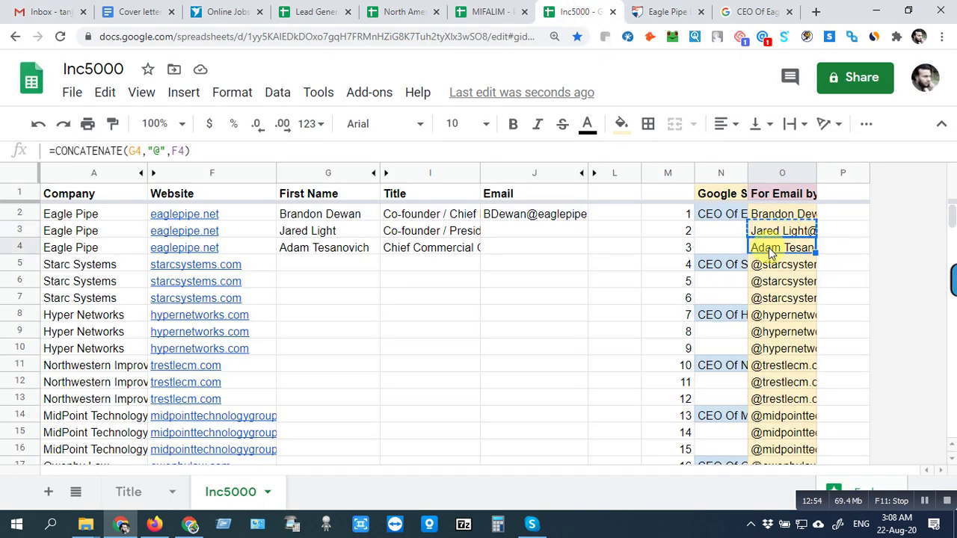
{"action": "left_click", "coordinate": [817, 148]}
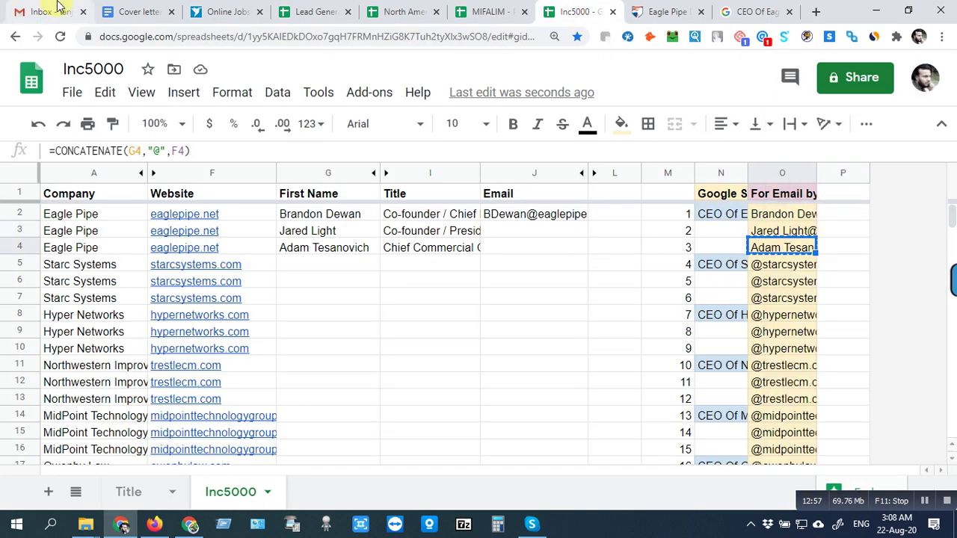
{"action": "key", "text": "ctrl+1"}
Step: Replace the draft's recipient with the string copied from O4 and generate its email address variants
{"action": "left_click_drag", "start_coordinate": [538, 220], "coordinate": [396, 220]}
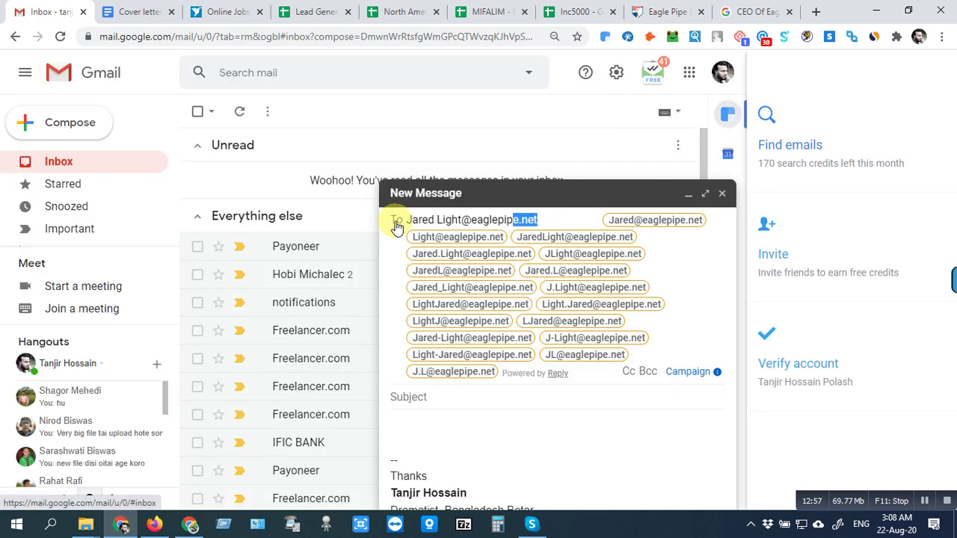
{"action": "right_click", "coordinate": [490, 222]}
{"action": "left_click", "coordinate": [521, 289]}
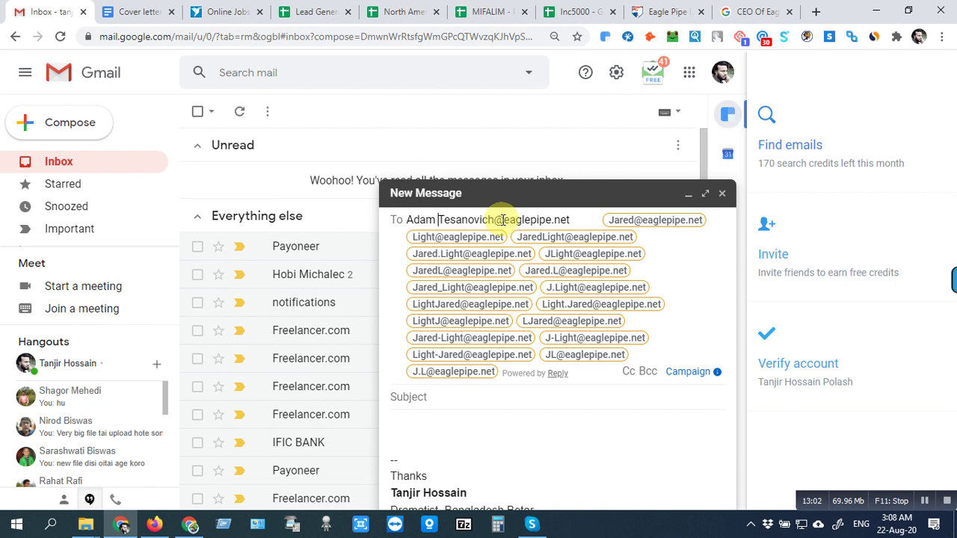
{"action": "key", "text": "BackSpace"}
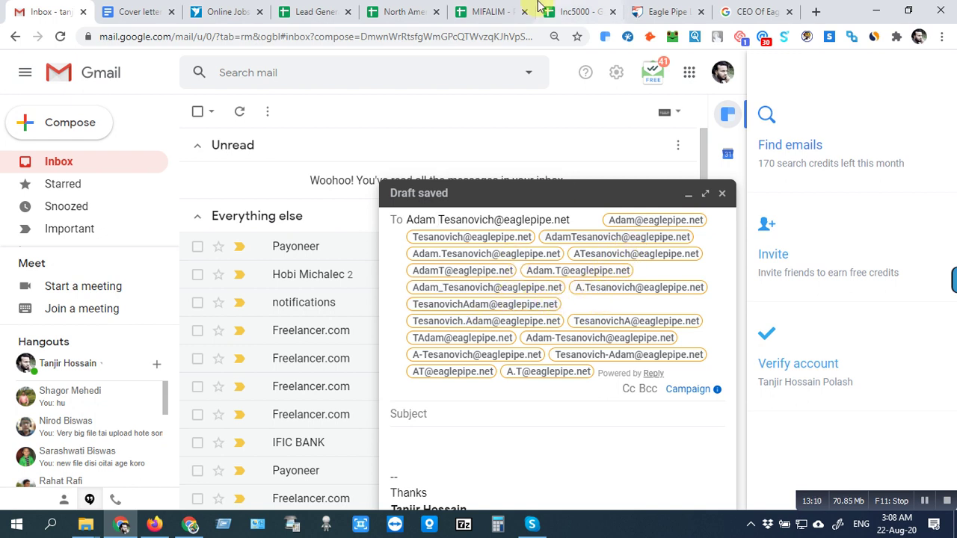
Step: Return to the Inc5000 spreadsheet and check Email cells J3 and J4 for the other two Eagle Pipe executives
{"action": "left_click", "coordinate": [580, 11]}
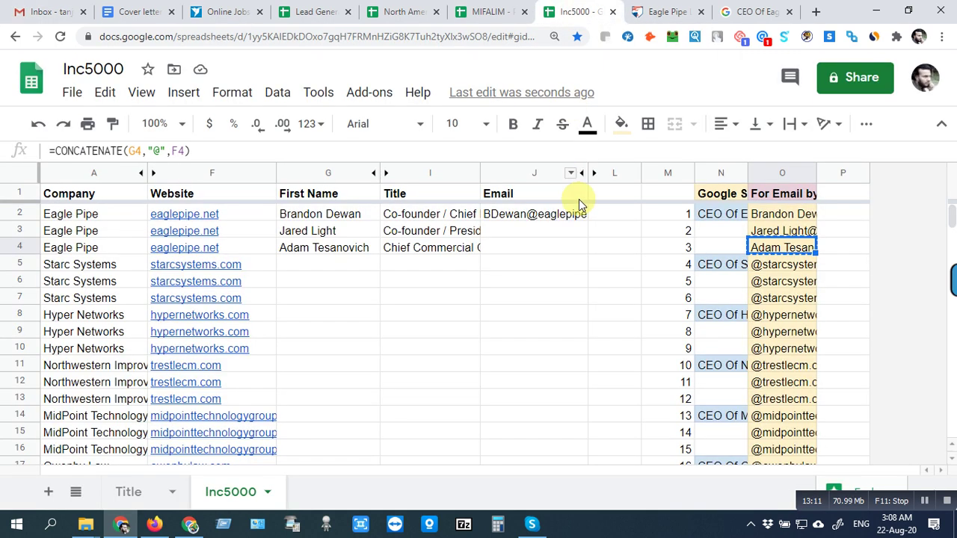
{"action": "left_click", "coordinate": [528, 233]}
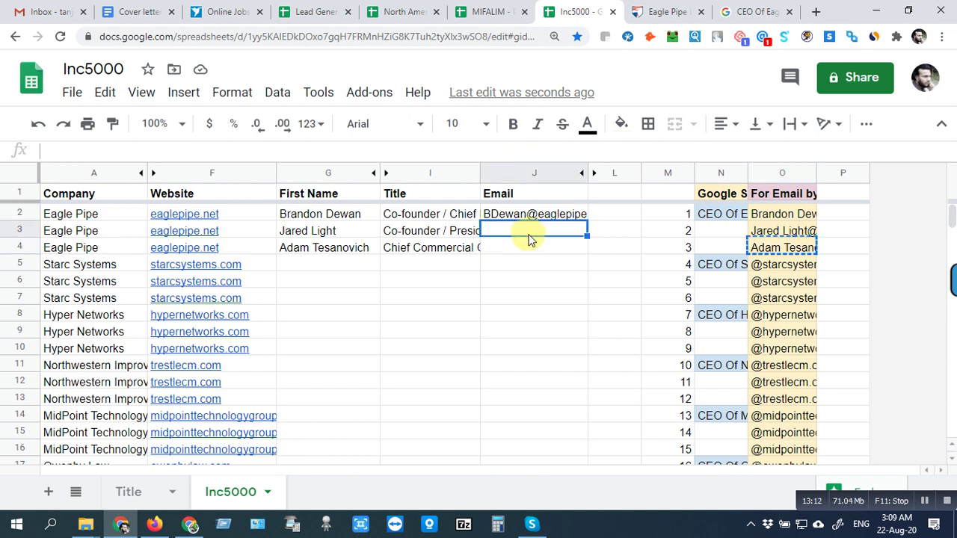
{"action": "left_click", "coordinate": [616, 235]}
{"action": "left_click", "coordinate": [542, 237]}
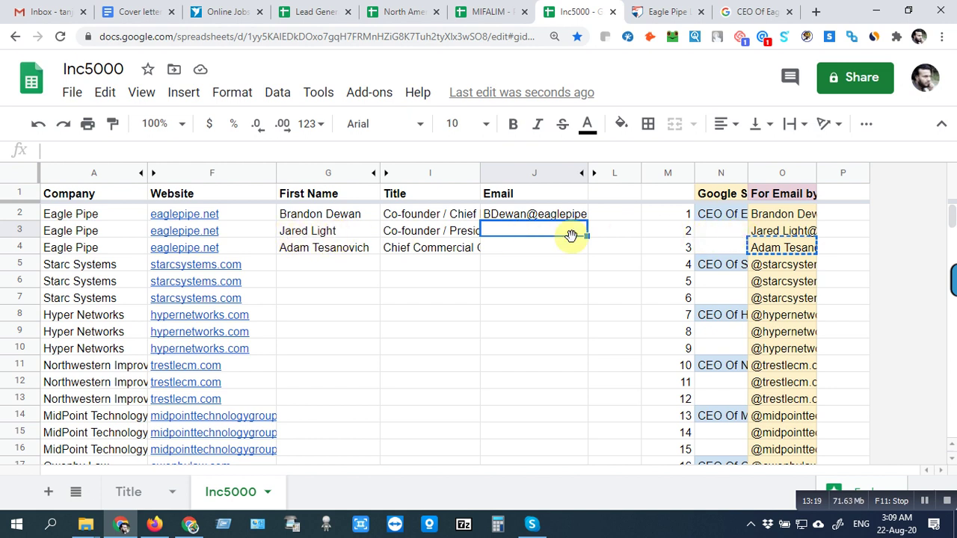
{"action": "left_click", "coordinate": [554, 252]}
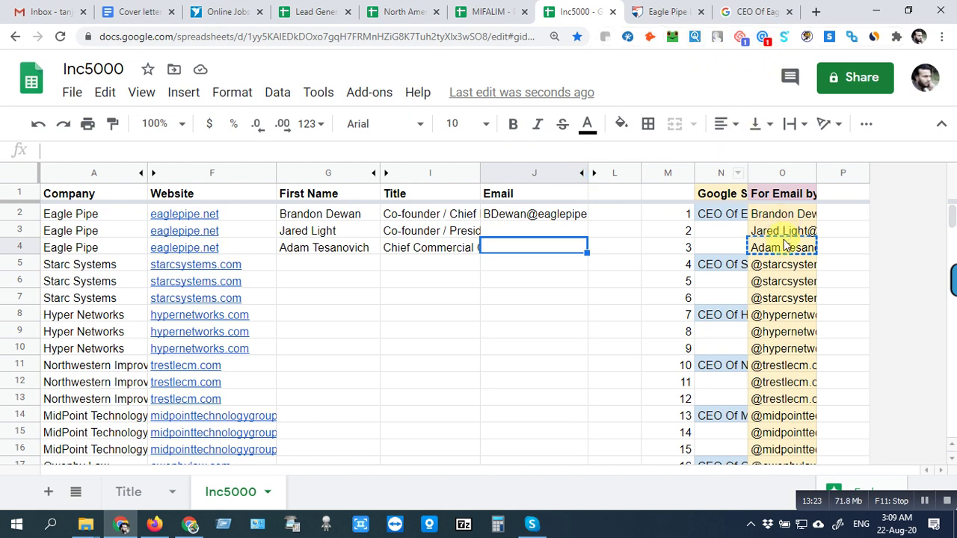
{"action": "left_click", "coordinate": [604, 249]}
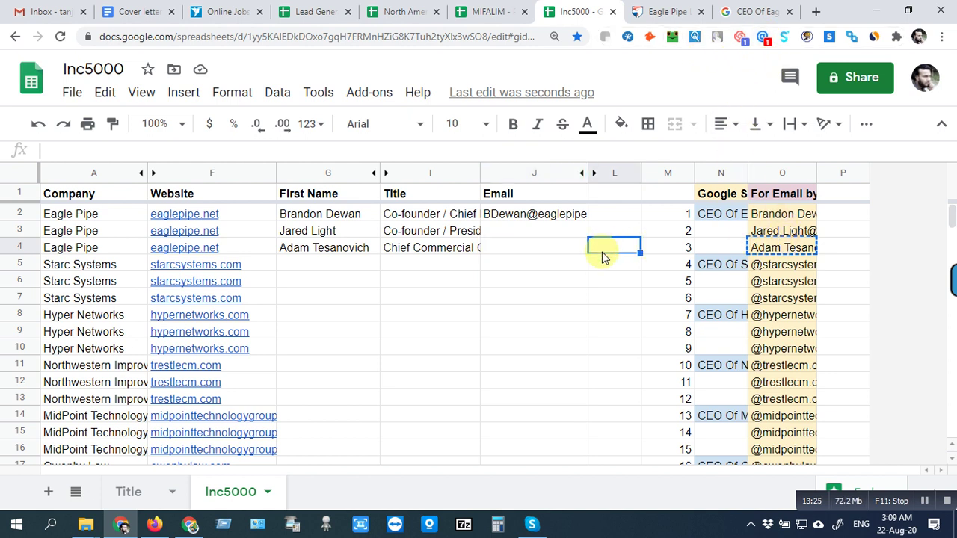
{"action": "left_click", "coordinate": [553, 252]}
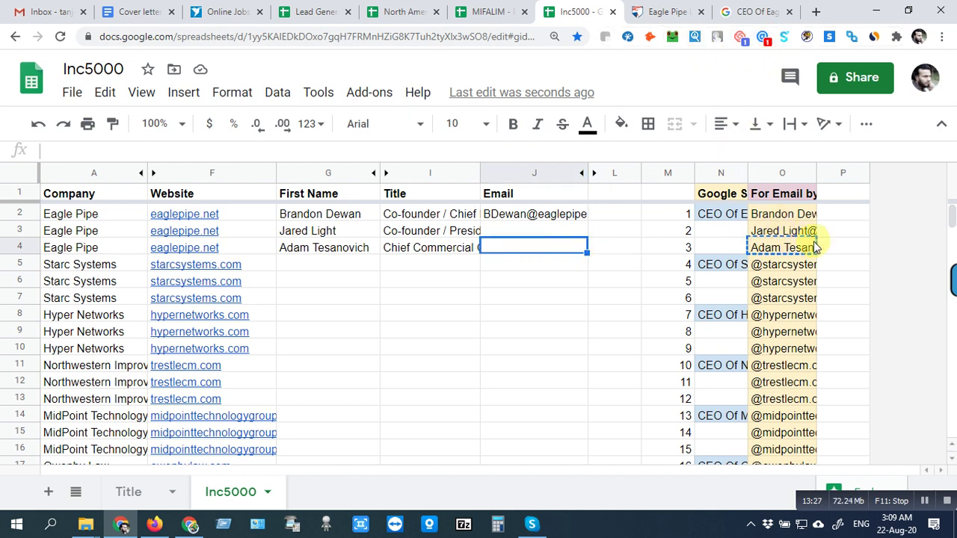
Step: Search Google for the combined name and domain from cell O4 and open the Chief Commercial Officer's LinkedIn result in a new tab
{"action": "left_click", "coordinate": [786, 252]}
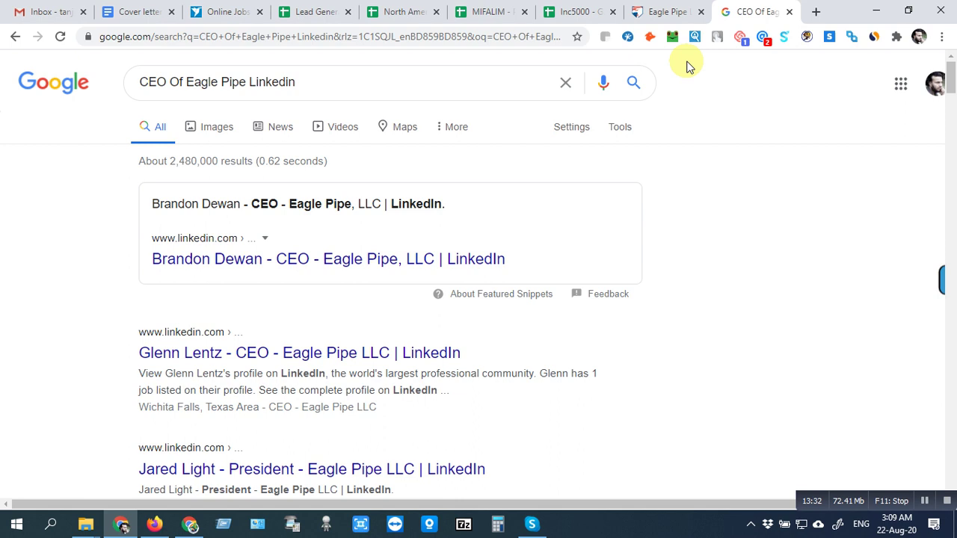
{"action": "left_click", "coordinate": [566, 84]}
{"action": "key", "text": "ctrl+v"}
{"action": "left_click", "coordinate": [635, 84]}
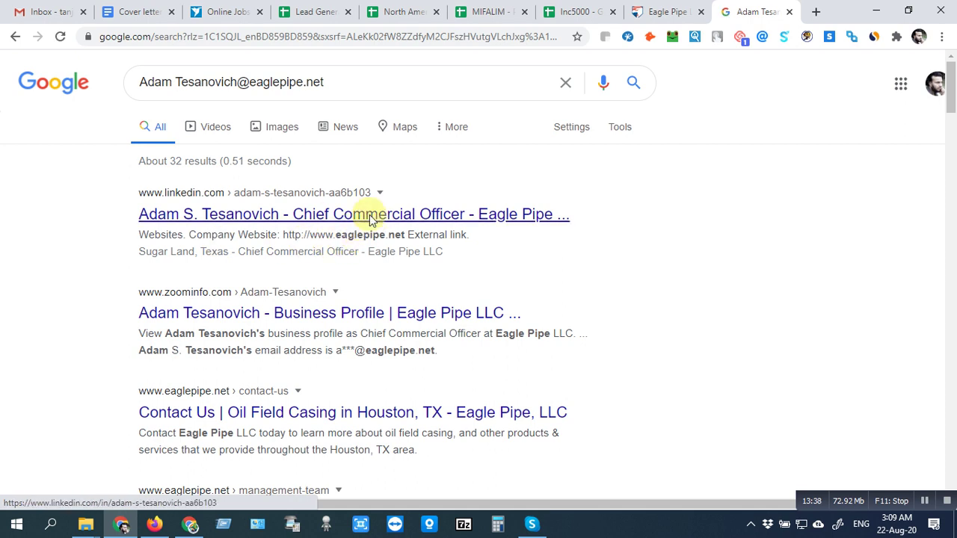
{"action": "right_click", "coordinate": [322, 219]}
{"action": "left_click", "coordinate": [356, 218]}
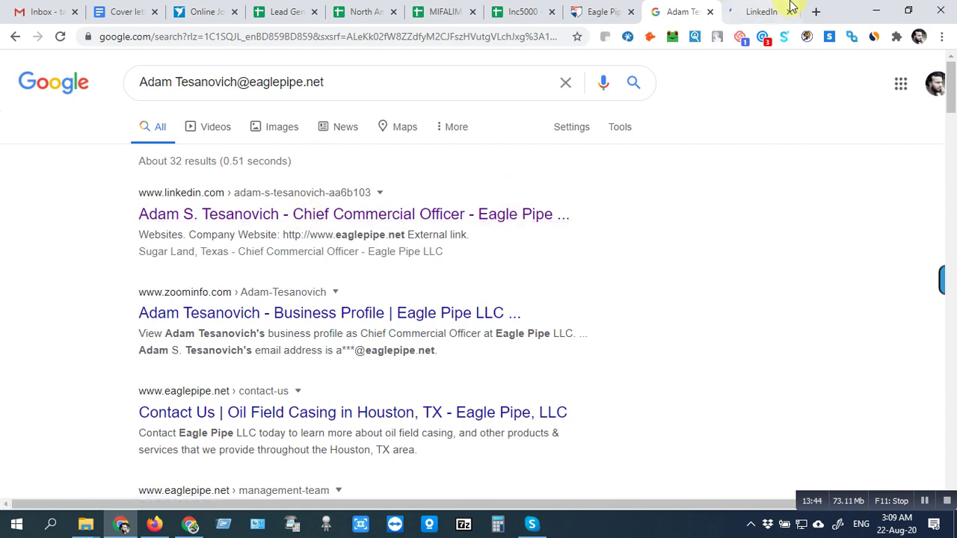
{"action": "left_click", "coordinate": [753, 13]}
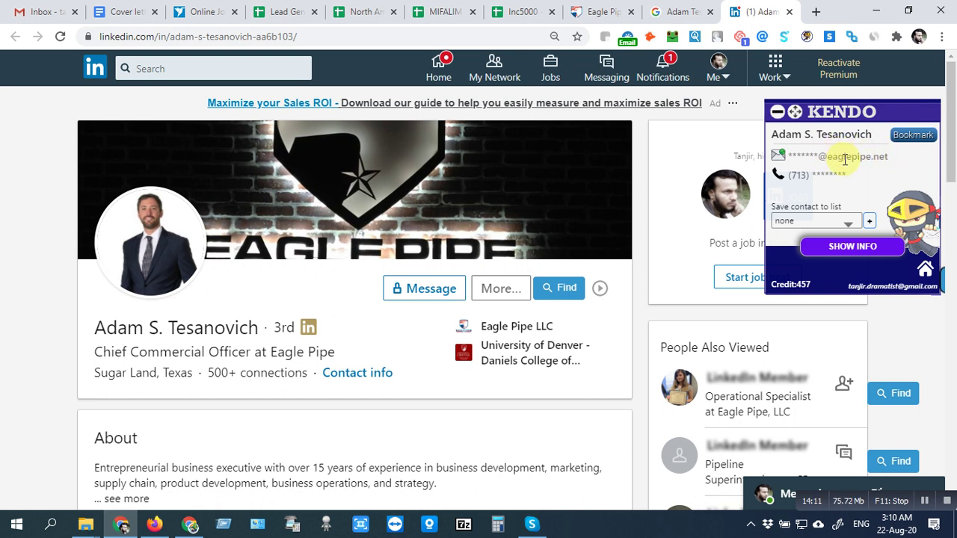
{"action": "left_click", "coordinate": [627, 39]}
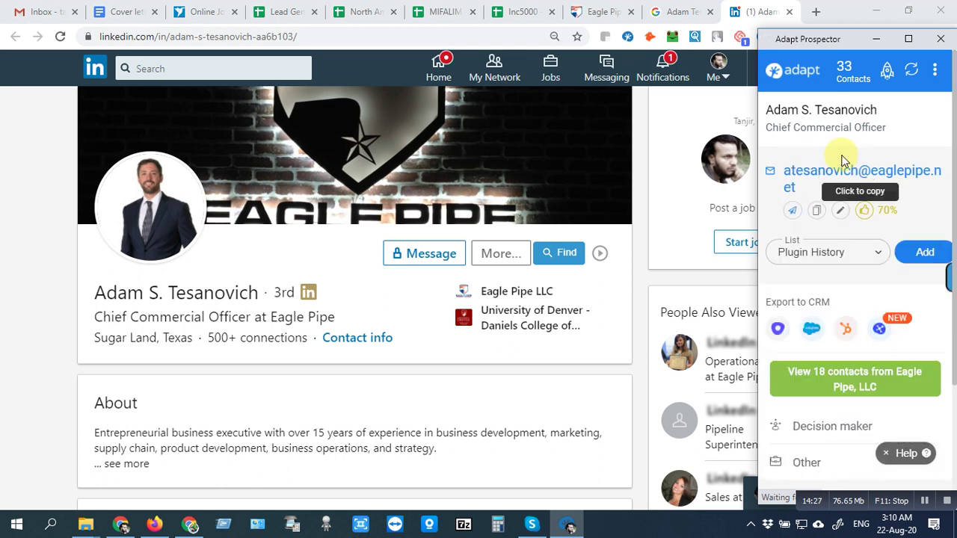
{"action": "left_click", "coordinate": [818, 212]}
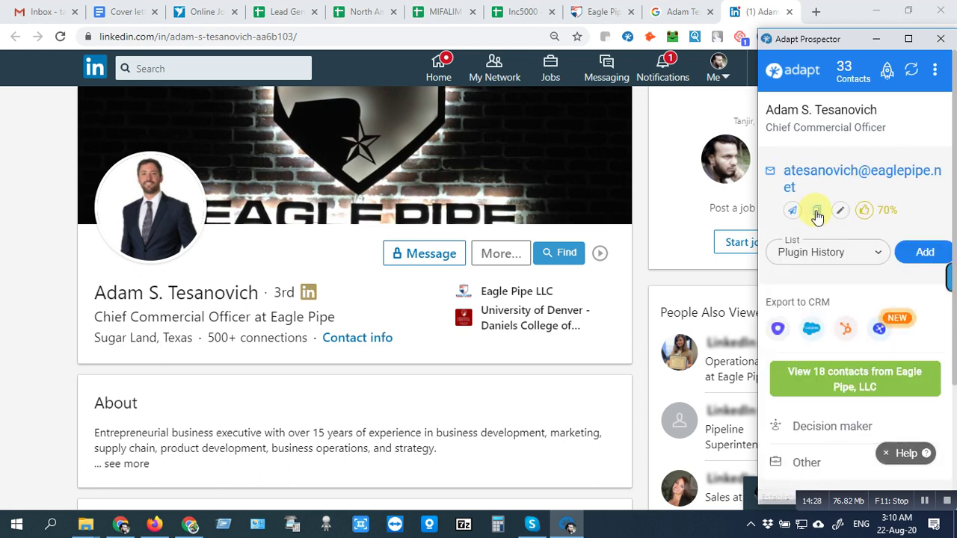
Step: Paste the copied email address into Email cell J4 of the Inc5000 spreadsheet
{"action": "left_click", "coordinate": [515, 9]}
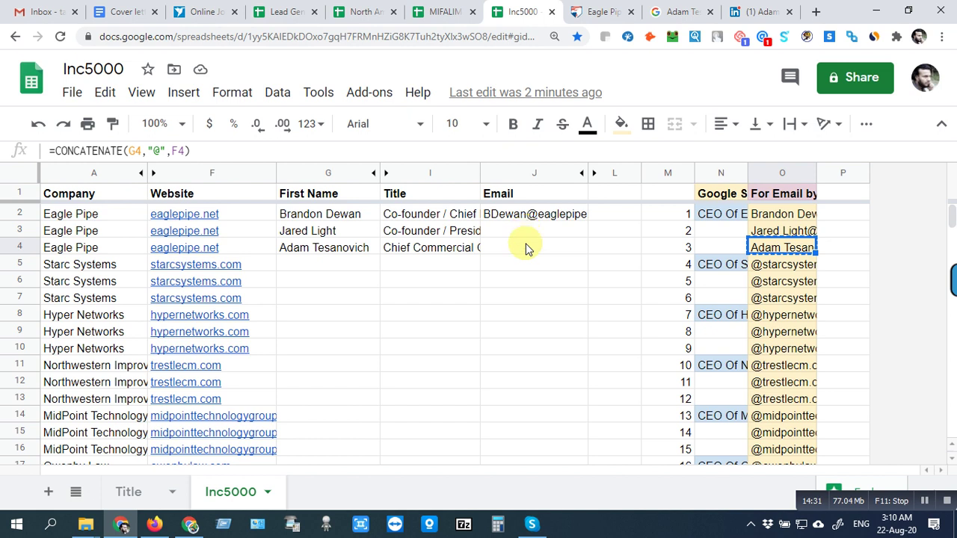
{"action": "left_click", "coordinate": [526, 248]}
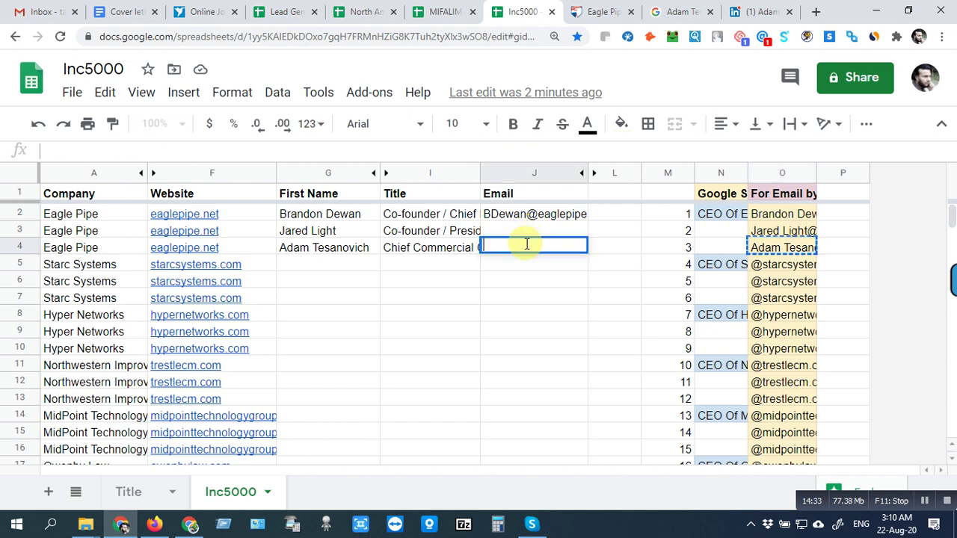
{"action": "right_click", "coordinate": [524, 246]}
{"action": "left_click", "coordinate": [560, 347]}
{"action": "key", "text": "Return"}
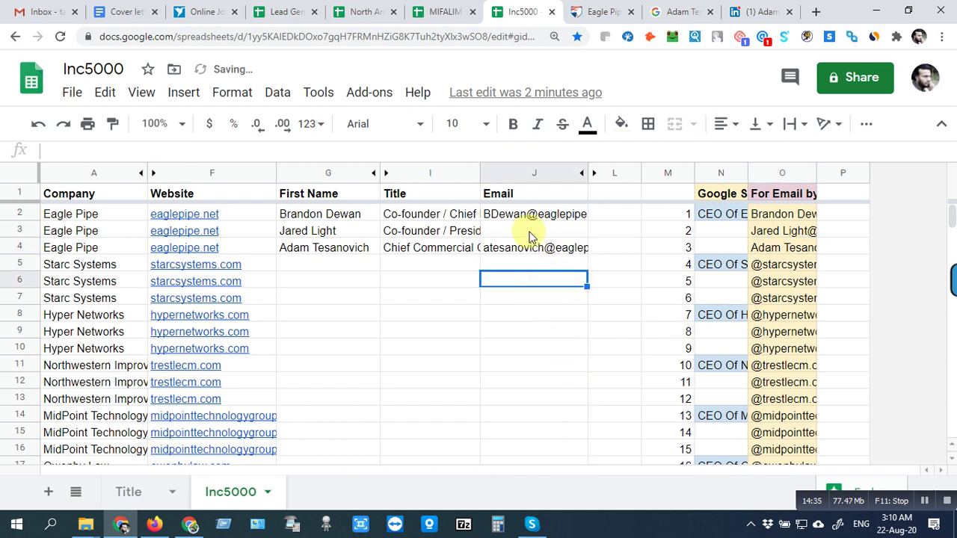
Step: Copy the combined name and domain from cell O3 and search Google for it in place of the previous query
{"action": "left_click", "coordinate": [527, 233]}
{"action": "right_click", "coordinate": [778, 236]}
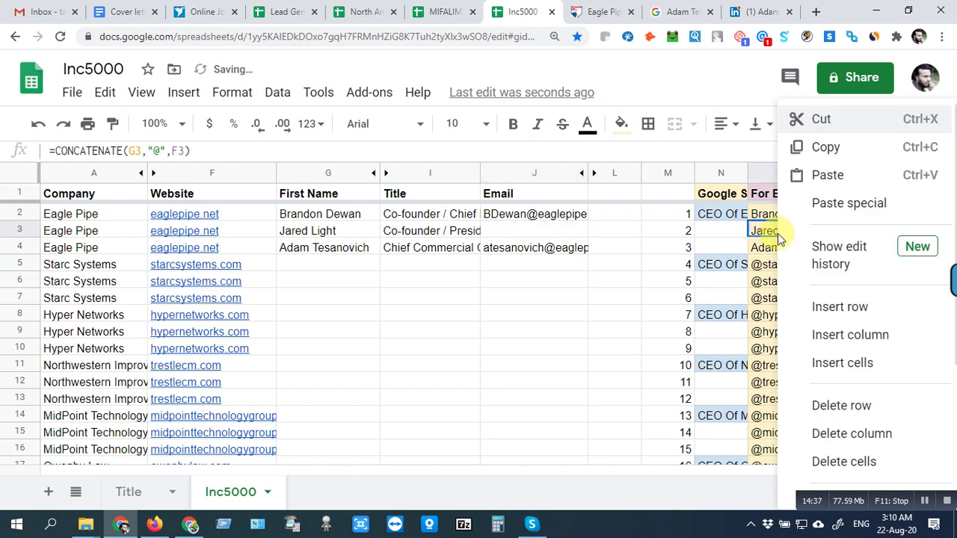
{"action": "left_click", "coordinate": [826, 147]}
{"action": "left_click", "coordinate": [670, 12]}
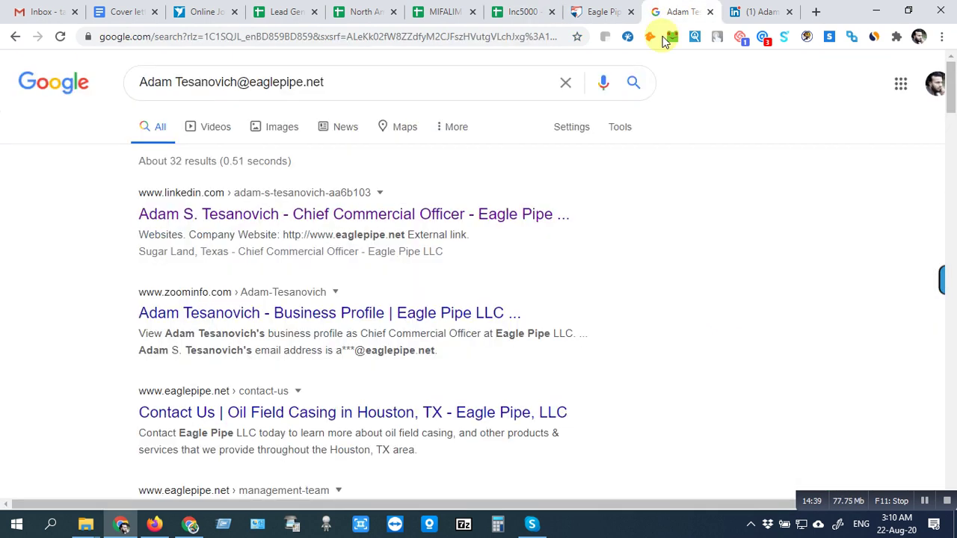
{"action": "left_click", "coordinate": [564, 84]}
{"action": "right_click", "coordinate": [352, 89]}
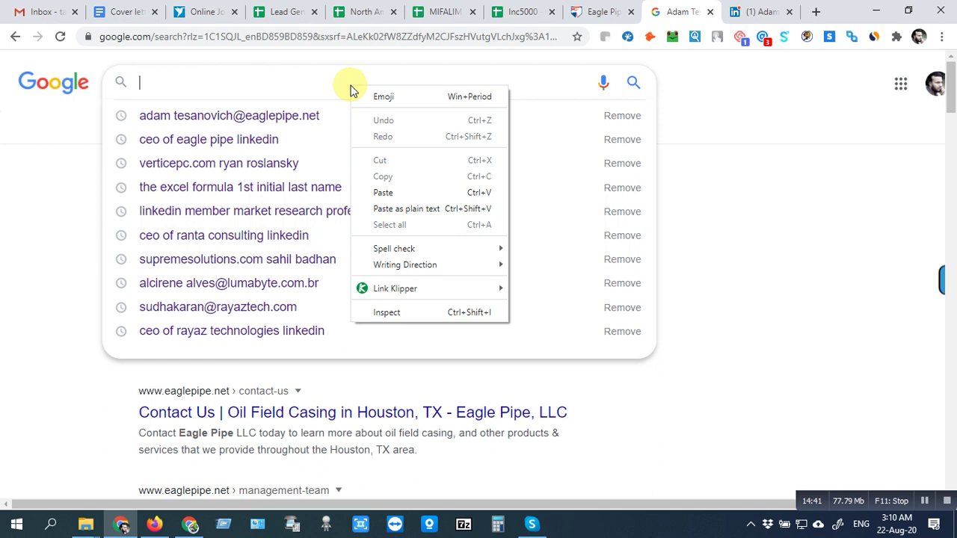
{"action": "left_click", "coordinate": [383, 192]}
{"action": "left_click", "coordinate": [633, 84]}
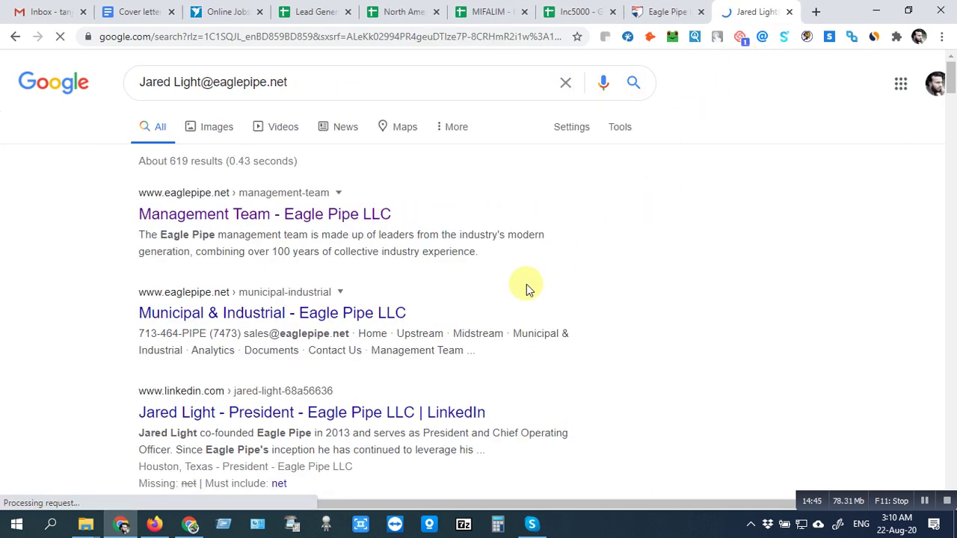
Step: Open the Eagle Pipe president's LinkedIn result in a new tab and look through the other search results
{"action": "right_click", "coordinate": [250, 412]}
{"action": "left_click", "coordinate": [307, 245]}
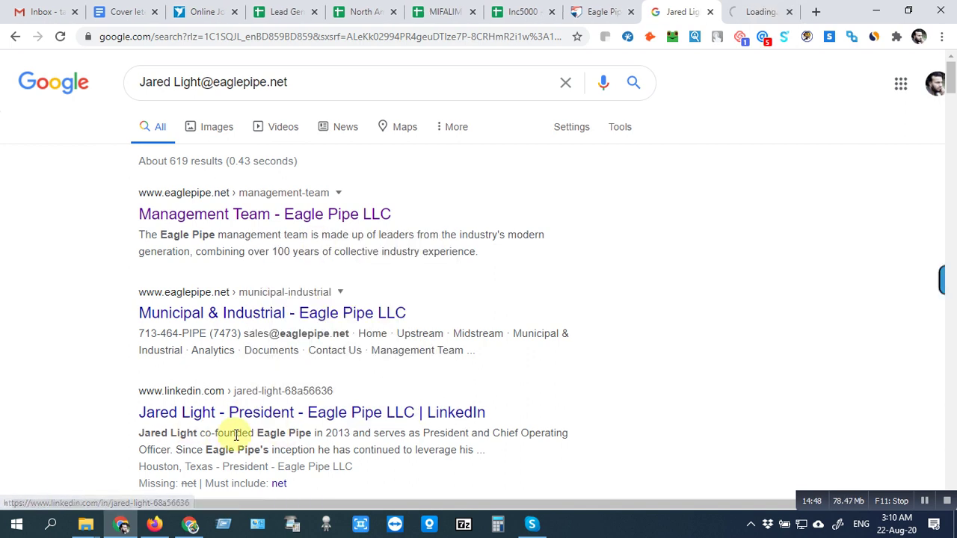
{"action": "scroll", "coordinate": [311, 441], "scroll_direction": "down", "scroll_amount": 2}
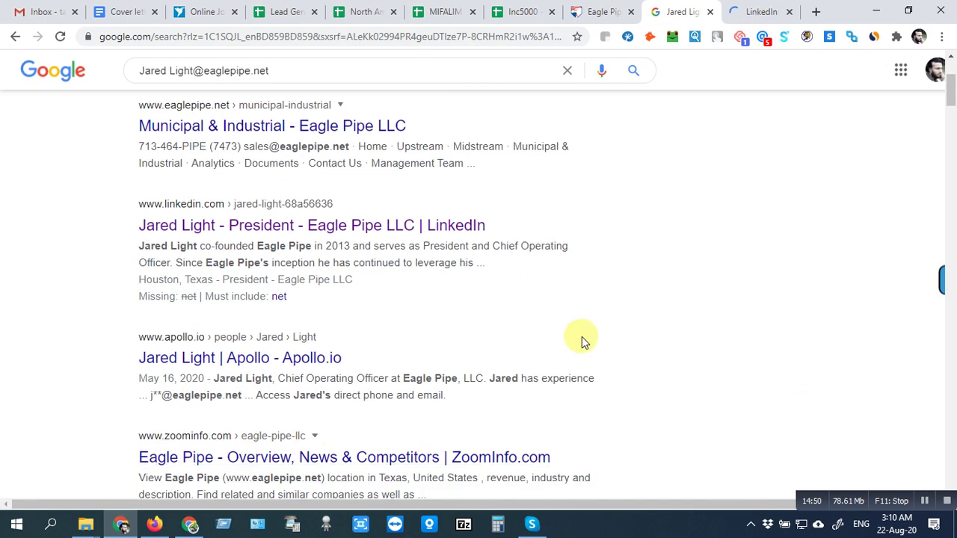
{"action": "scroll", "coordinate": [578, 307], "scroll_direction": "down", "scroll_amount": 3}
{"action": "scroll", "coordinate": [582, 301], "scroll_direction": "down", "scroll_amount": 3}
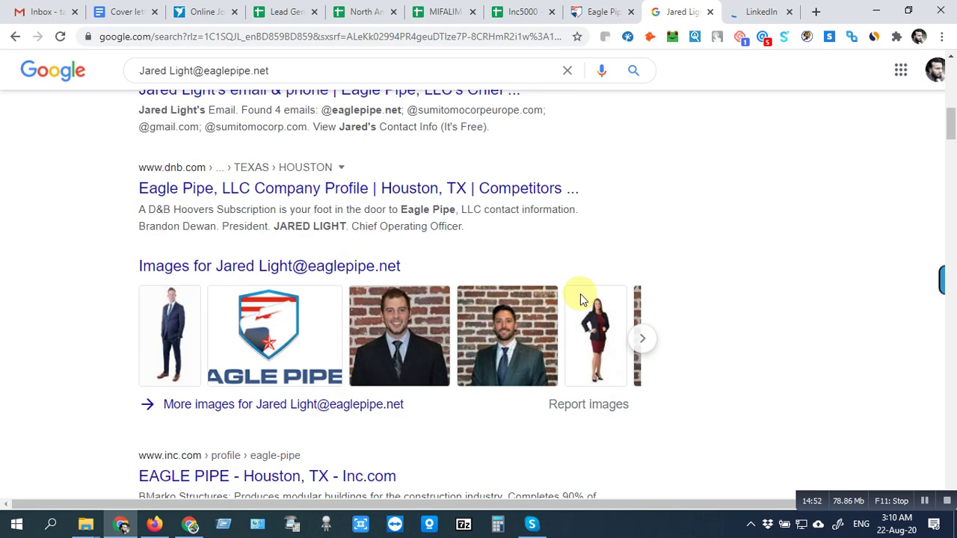
{"action": "left_click_drag", "start_coordinate": [946, 141], "coordinate": [949, 28]}
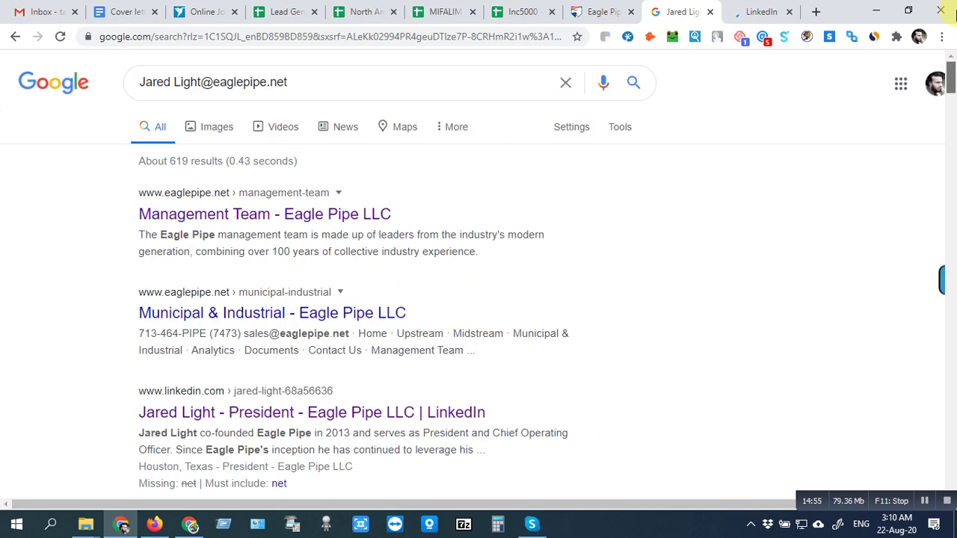
Step: Look up the president's email address from the LinkedIn profile with LeadLeaper and copy it
{"action": "left_click", "coordinate": [744, 13]}
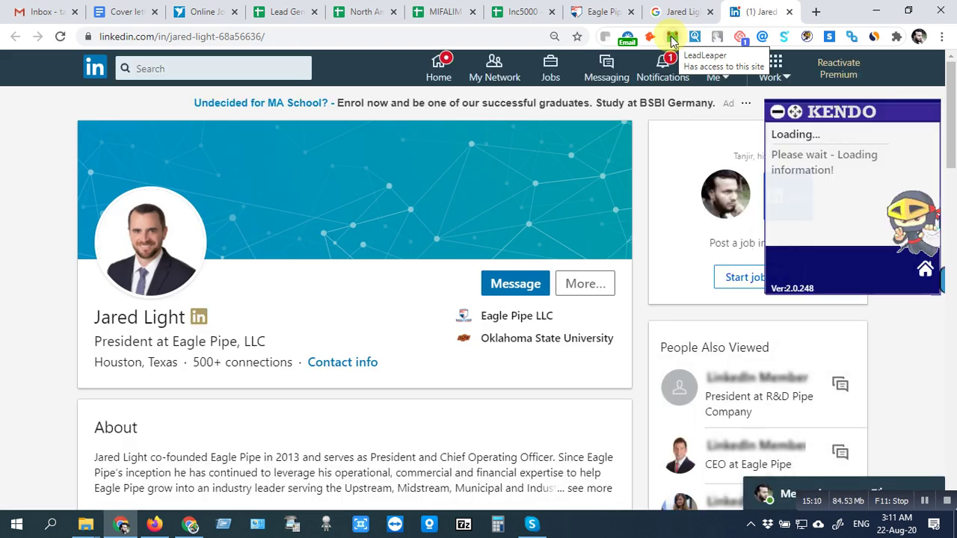
{"action": "left_click", "coordinate": [672, 37]}
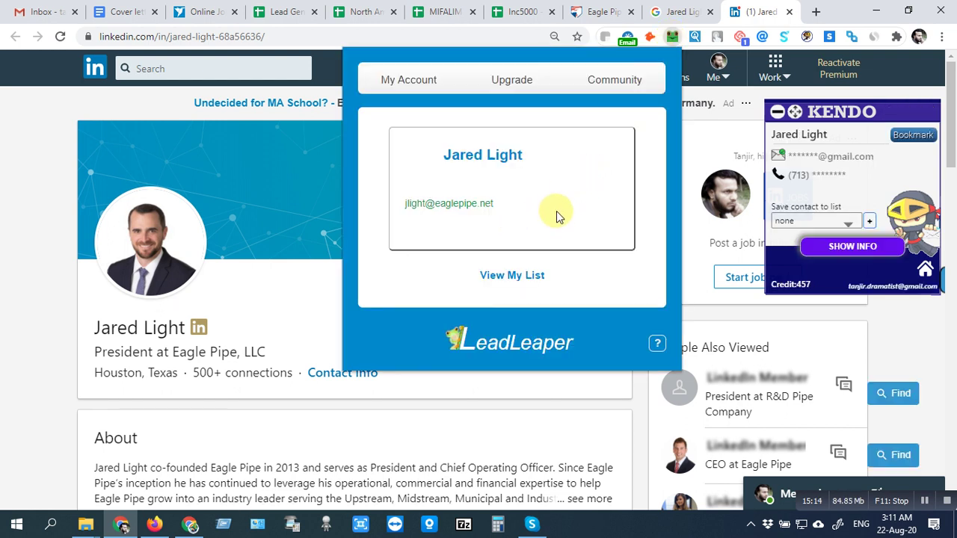
{"action": "left_click_drag", "start_coordinate": [496, 205], "coordinate": [402, 206]}
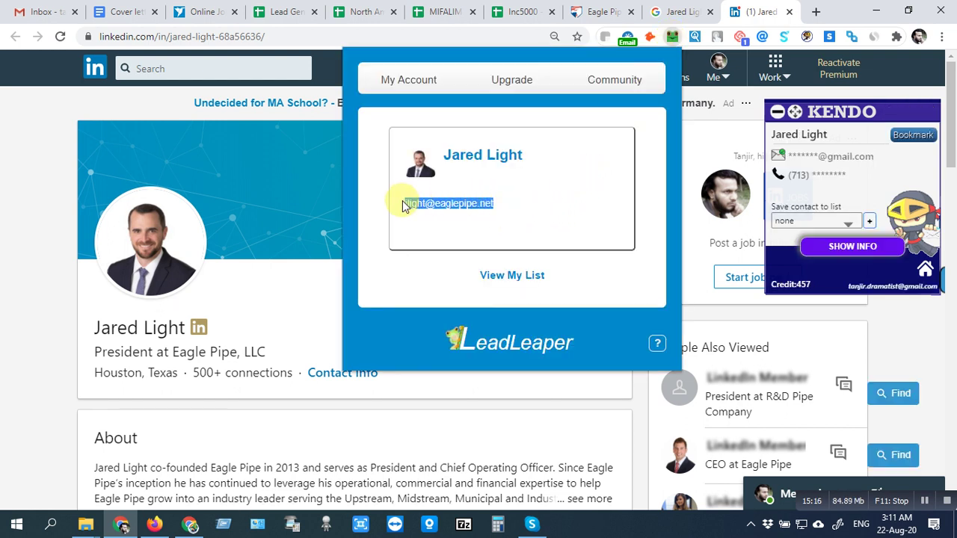
{"action": "right_click", "coordinate": [420, 202]}
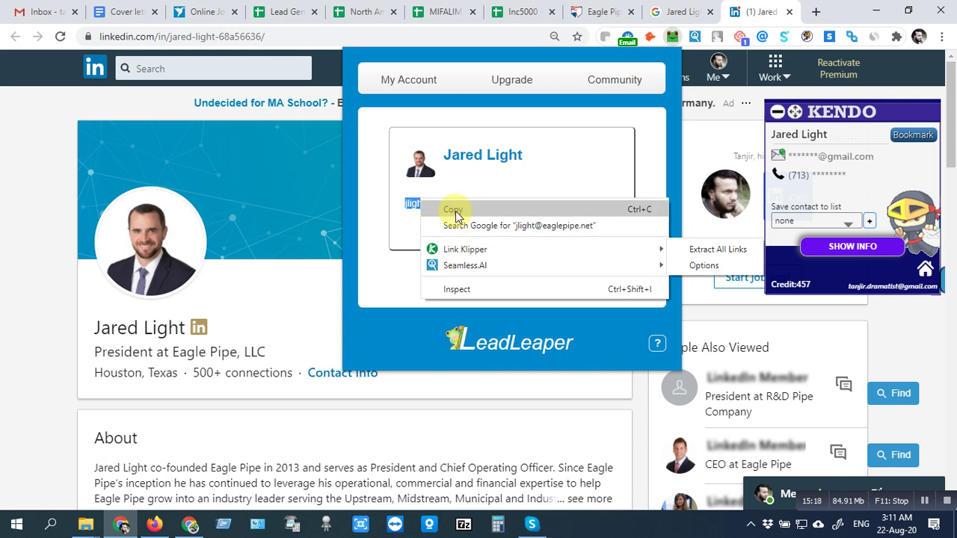
{"action": "left_click", "coordinate": [455, 212]}
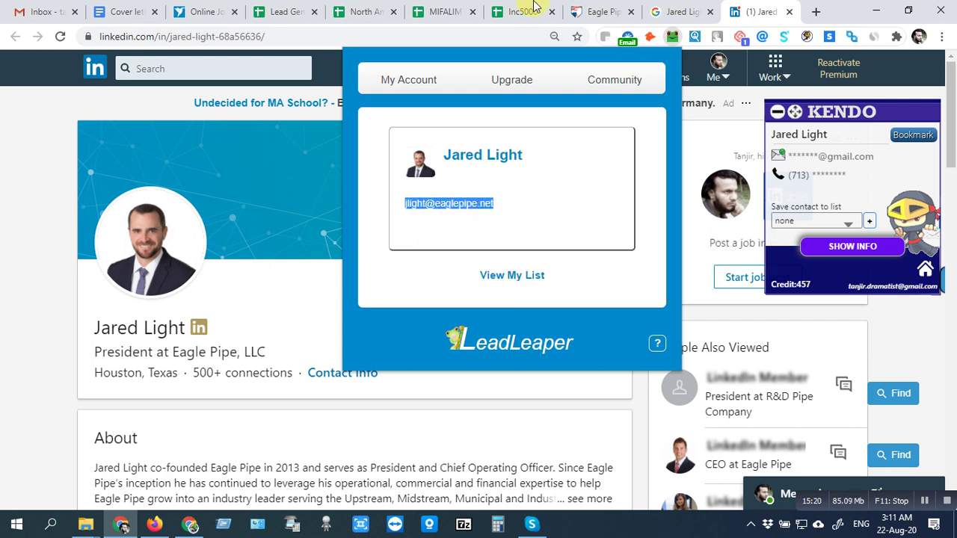
Step: Paste the president's copied email address into Email cell J3 of the Inc5000 spreadsheet
{"action": "left_click", "coordinate": [536, 6]}
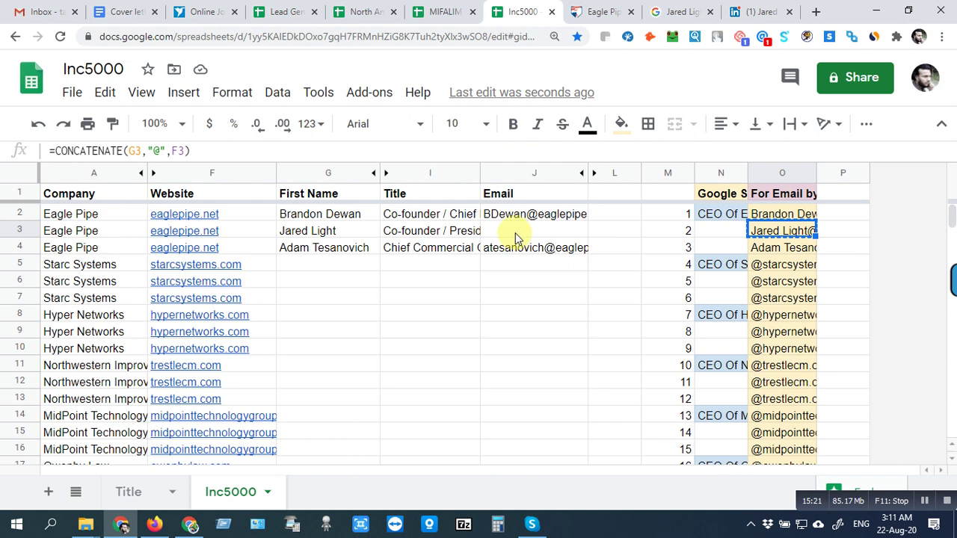
{"action": "left_click", "coordinate": [515, 239]}
{"action": "double_click", "coordinate": [517, 233]}
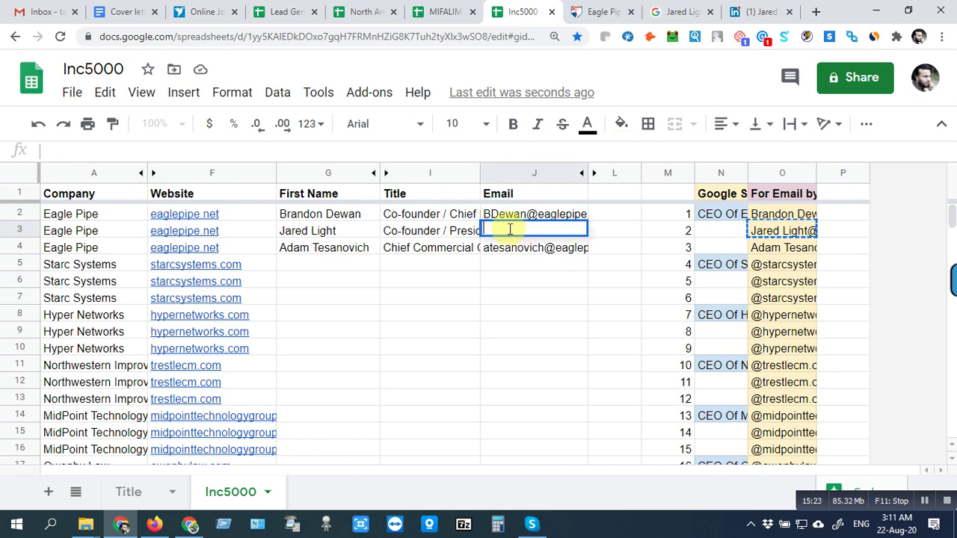
{"action": "right_click", "coordinate": [510, 230]}
{"action": "left_click", "coordinate": [532, 335]}
{"action": "left_click", "coordinate": [453, 284]}
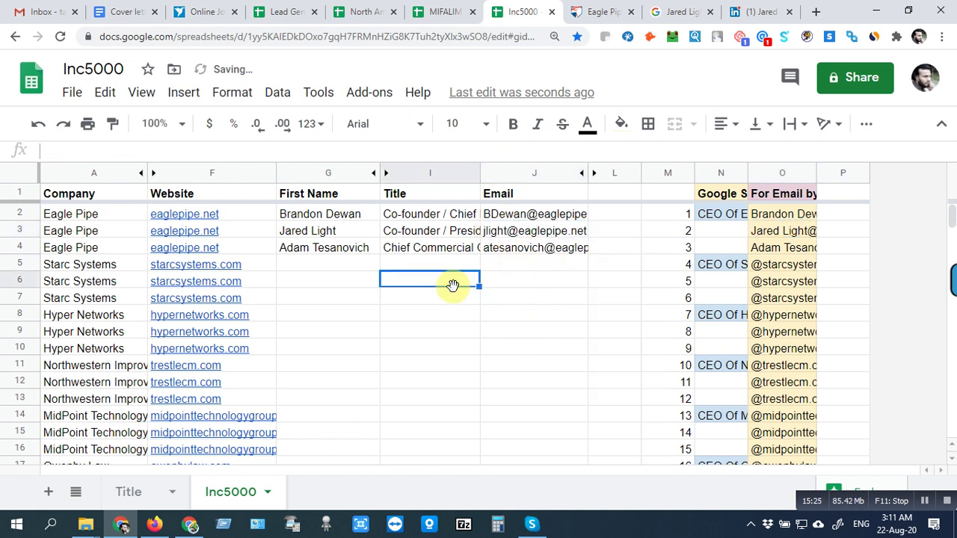
{"action": "left_click", "coordinate": [546, 284]}
{"action": "left_click", "coordinate": [421, 288]}
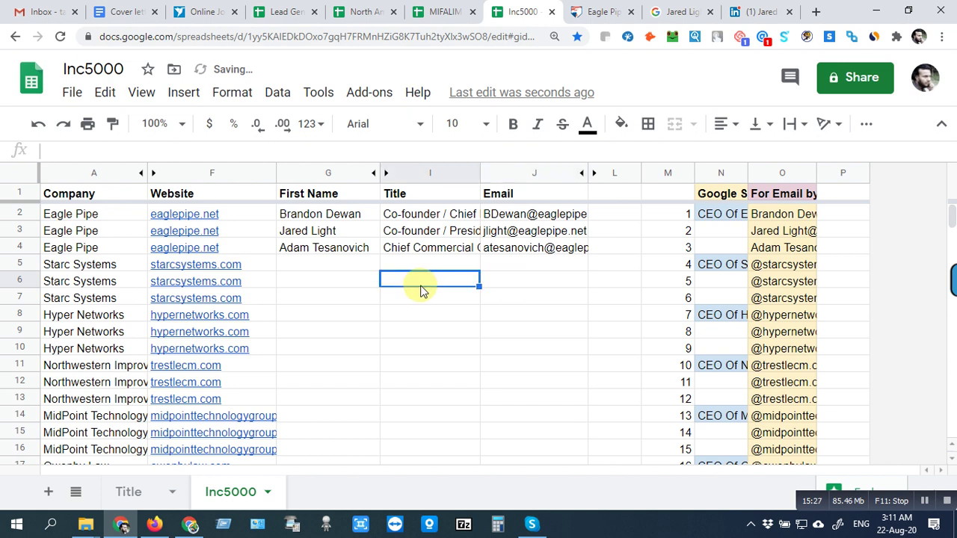
{"action": "left_click", "coordinate": [528, 284]}
{"action": "left_click", "coordinate": [418, 305]}
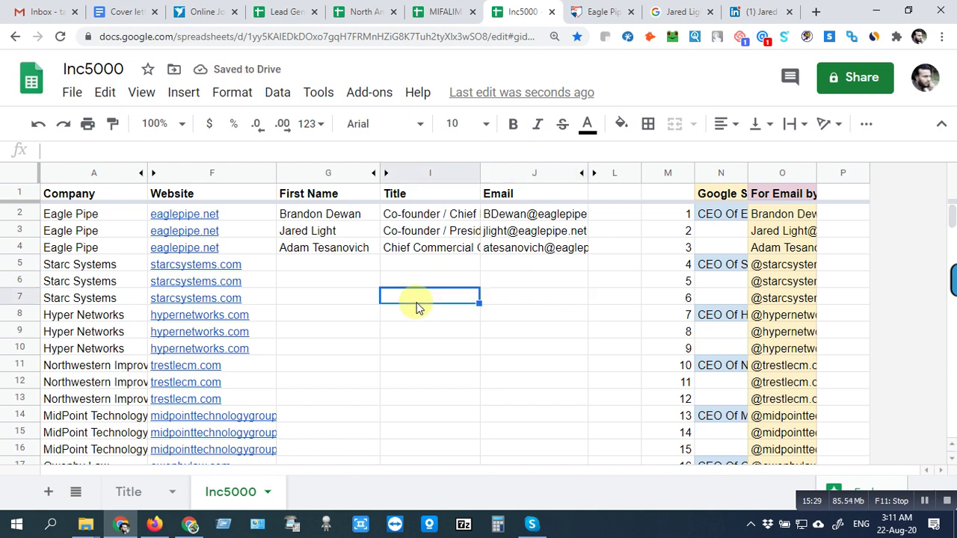
{"action": "left_click", "coordinate": [522, 300]}
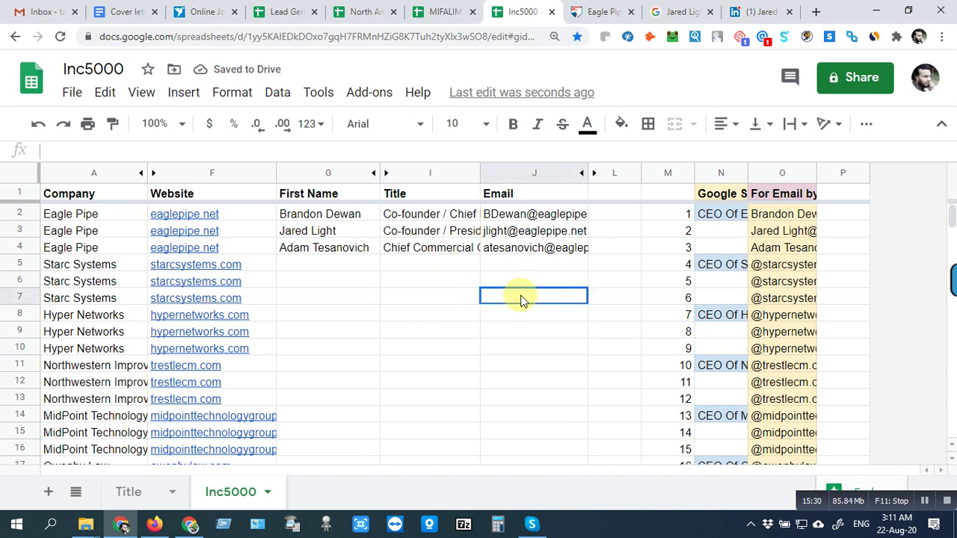
{"action": "left_click", "coordinate": [441, 296]}
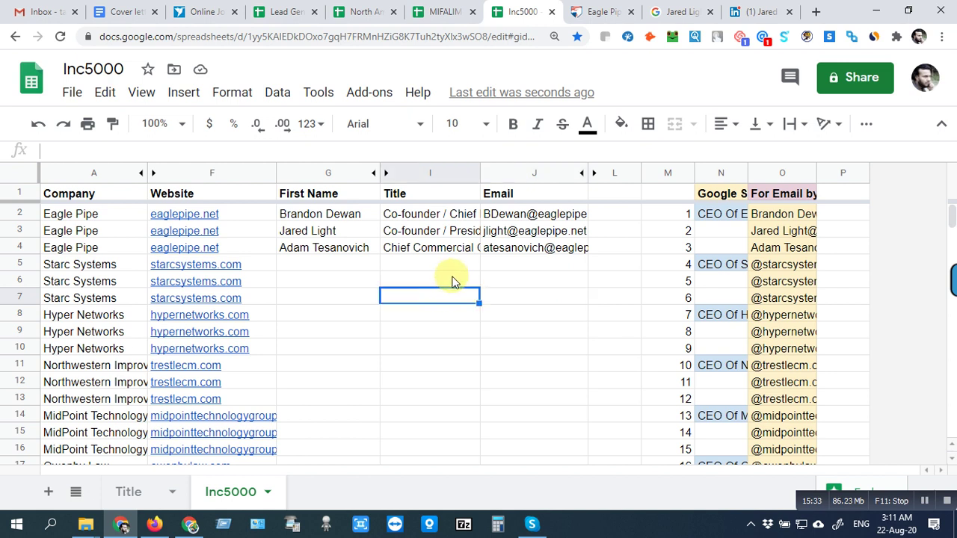
{"action": "left_click", "coordinate": [500, 303]}
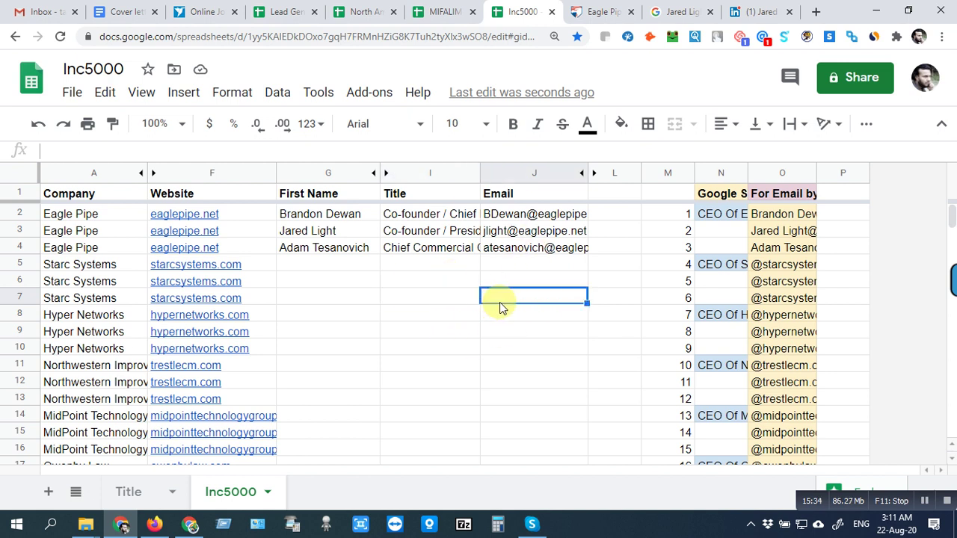
{"action": "left_click", "coordinate": [445, 299]}
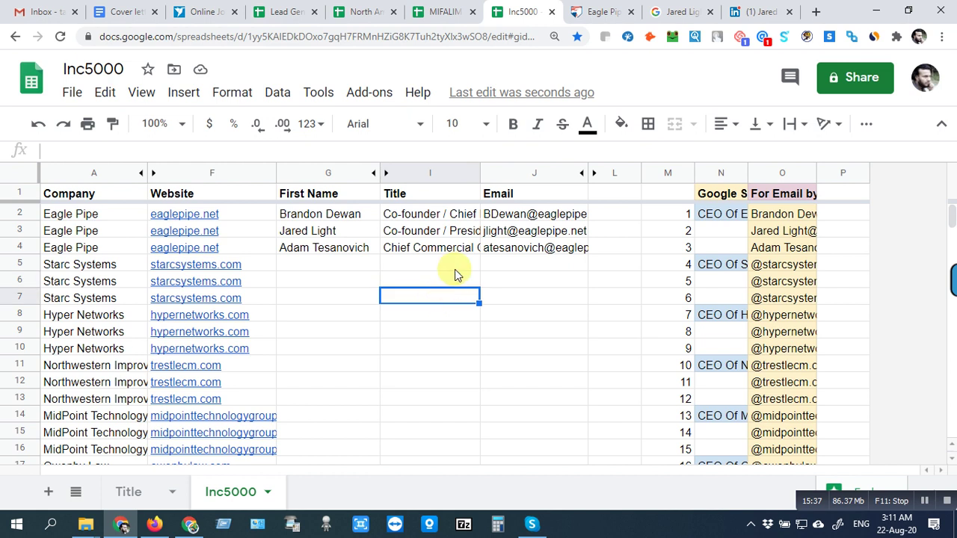
{"action": "left_click", "coordinate": [453, 282]}
{"action": "left_click", "coordinate": [523, 287]}
{"action": "left_click", "coordinate": [506, 303]}
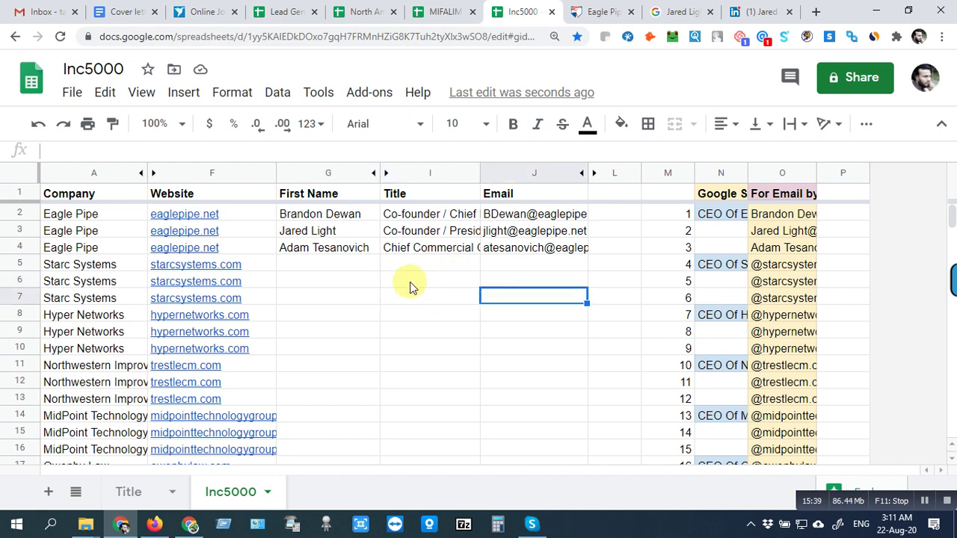
{"action": "left_click", "coordinate": [427, 286]}
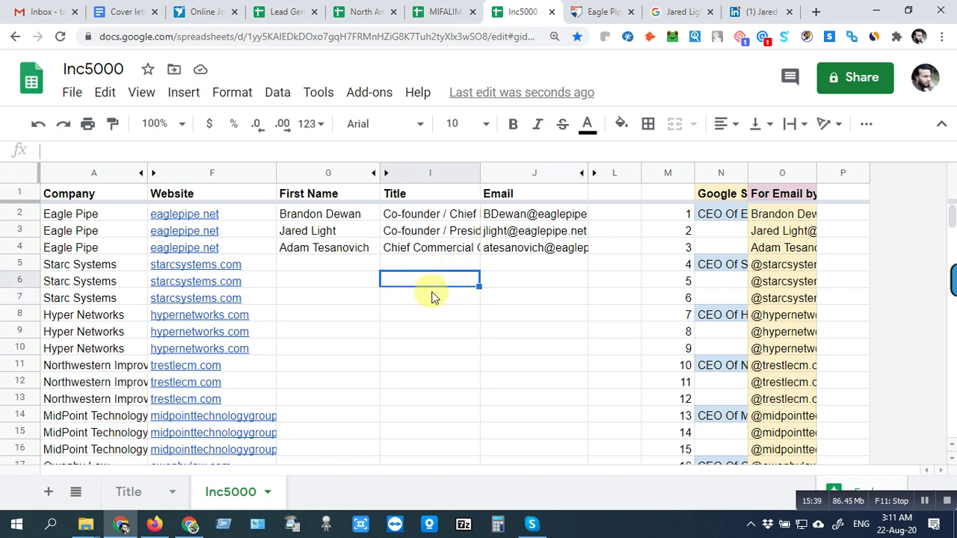
{"action": "left_click", "coordinate": [518, 276]}
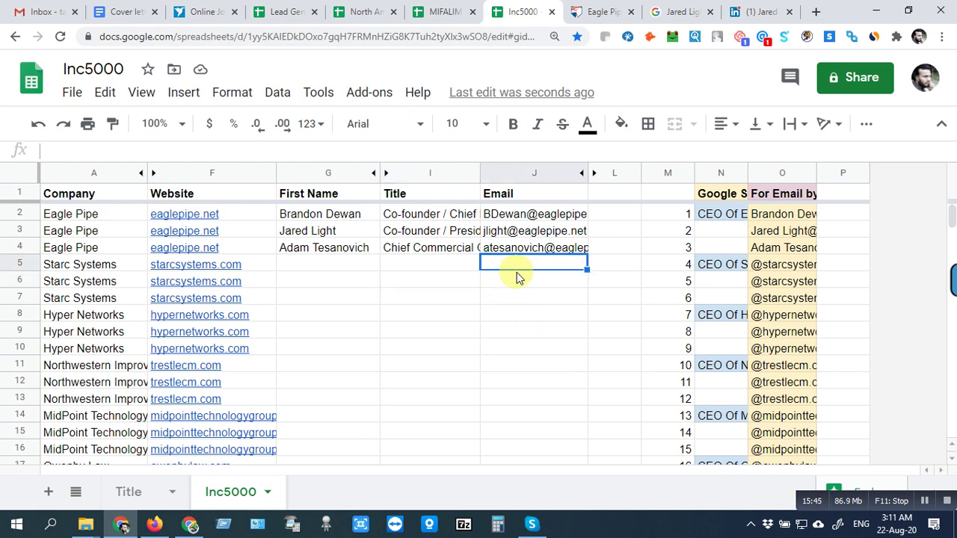
{"action": "left_click", "coordinate": [510, 283]}
{"action": "left_click", "coordinate": [434, 287]}
{"action": "left_click", "coordinate": [544, 291]}
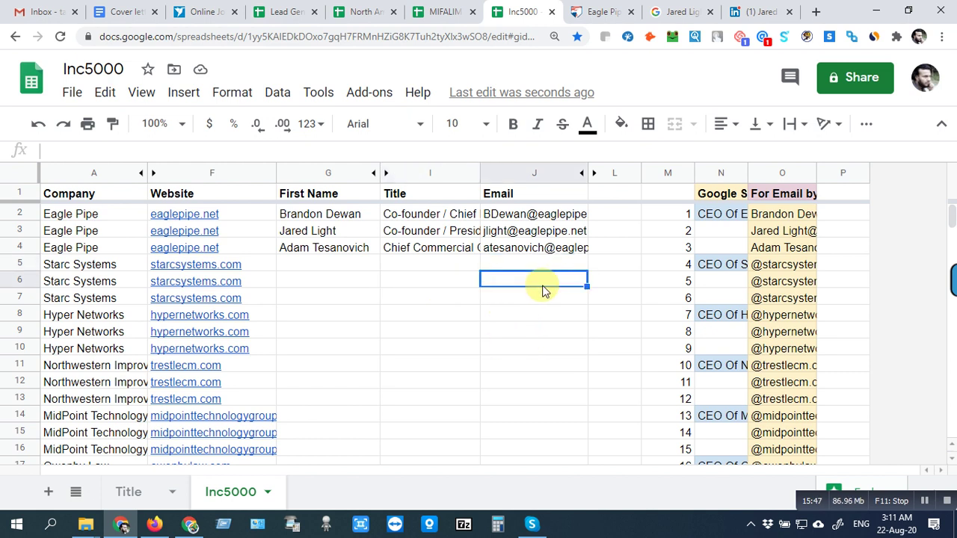
{"action": "left_click", "coordinate": [434, 288]}
{"action": "left_click", "coordinate": [511, 287]}
{"action": "left_click", "coordinate": [456, 301]}
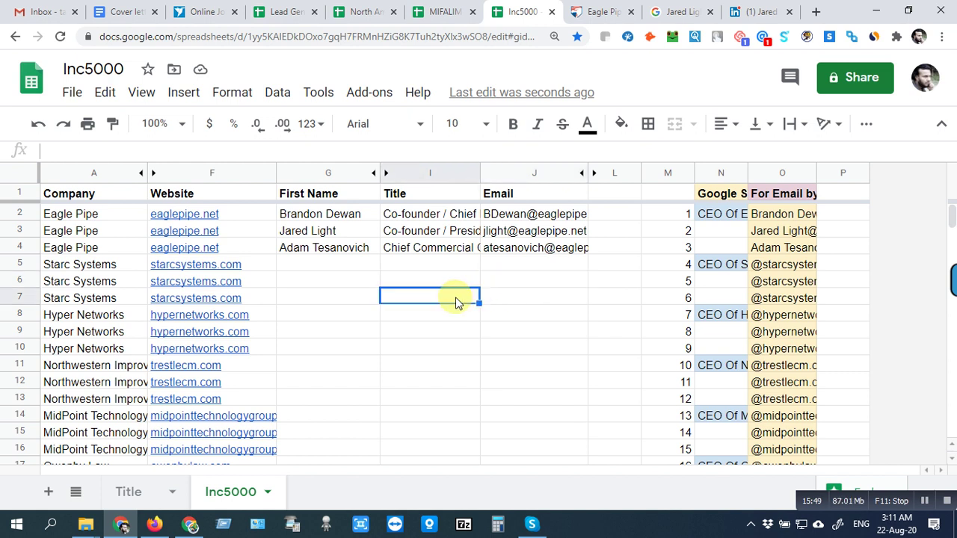
{"action": "left_click", "coordinate": [515, 296]}
{"action": "left_click", "coordinate": [444, 282]}
{"action": "left_click", "coordinate": [511, 284]}
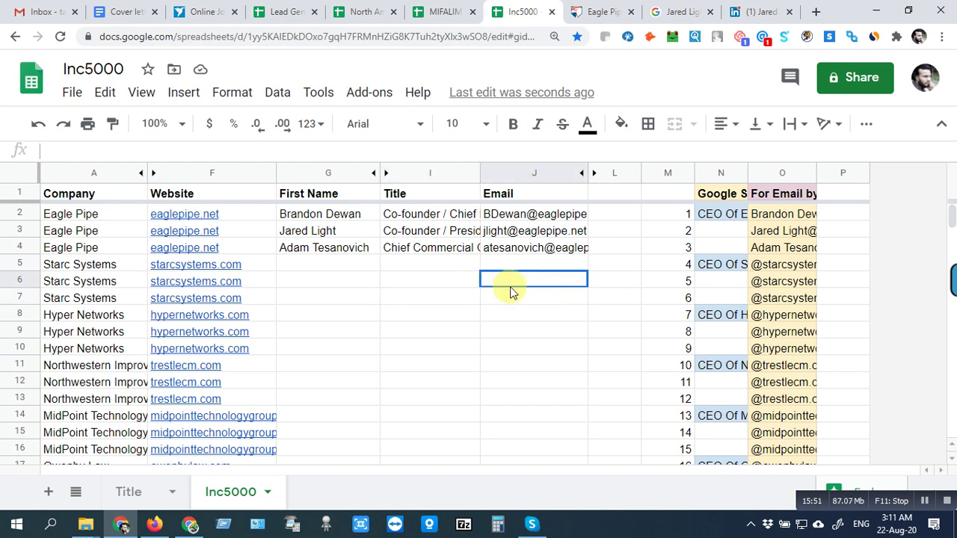
{"action": "left_click", "coordinate": [472, 300]}
{"action": "left_click", "coordinate": [443, 279]}
{"action": "left_click", "coordinate": [504, 277]}
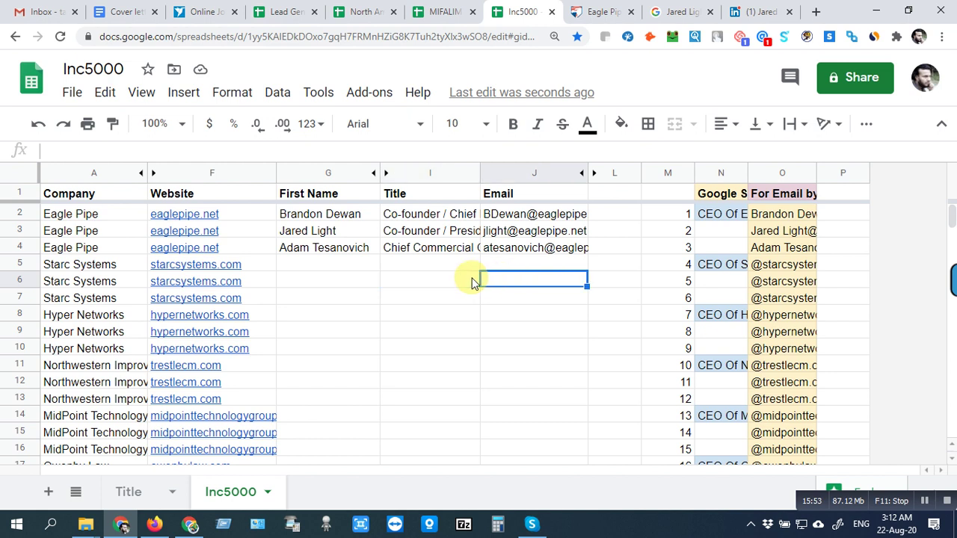
{"action": "left_click", "coordinate": [436, 282]}
{"action": "left_click", "coordinate": [374, 280]}
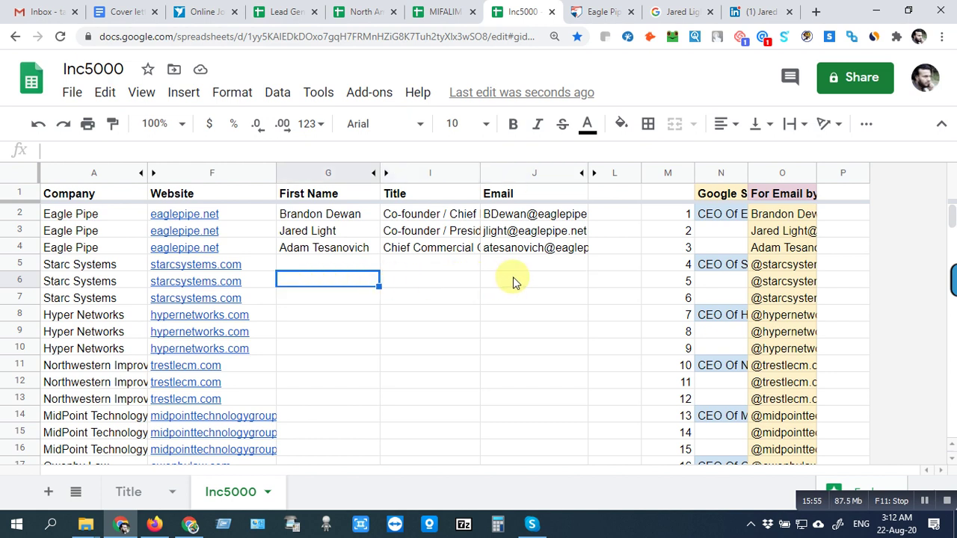
{"action": "left_click", "coordinate": [513, 280]}
{"action": "left_click", "coordinate": [362, 279]}
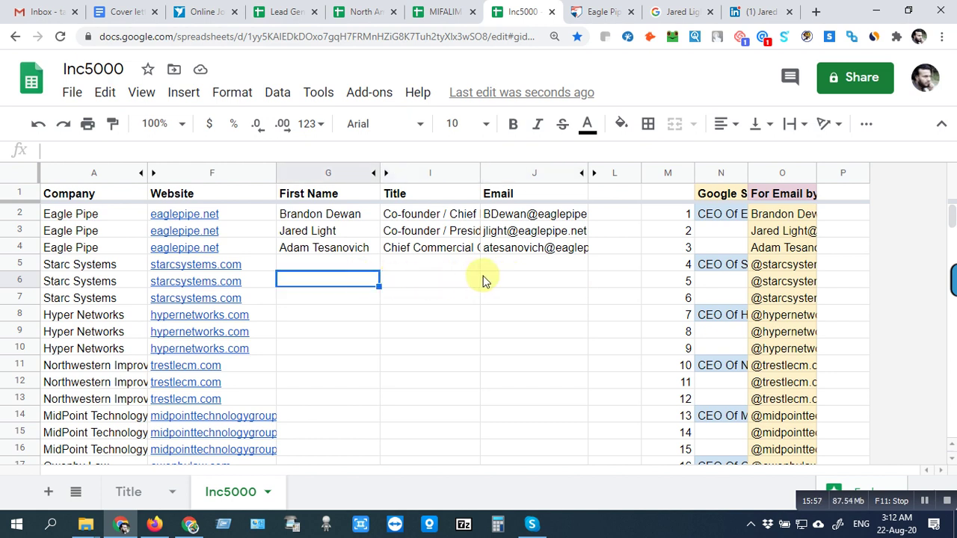